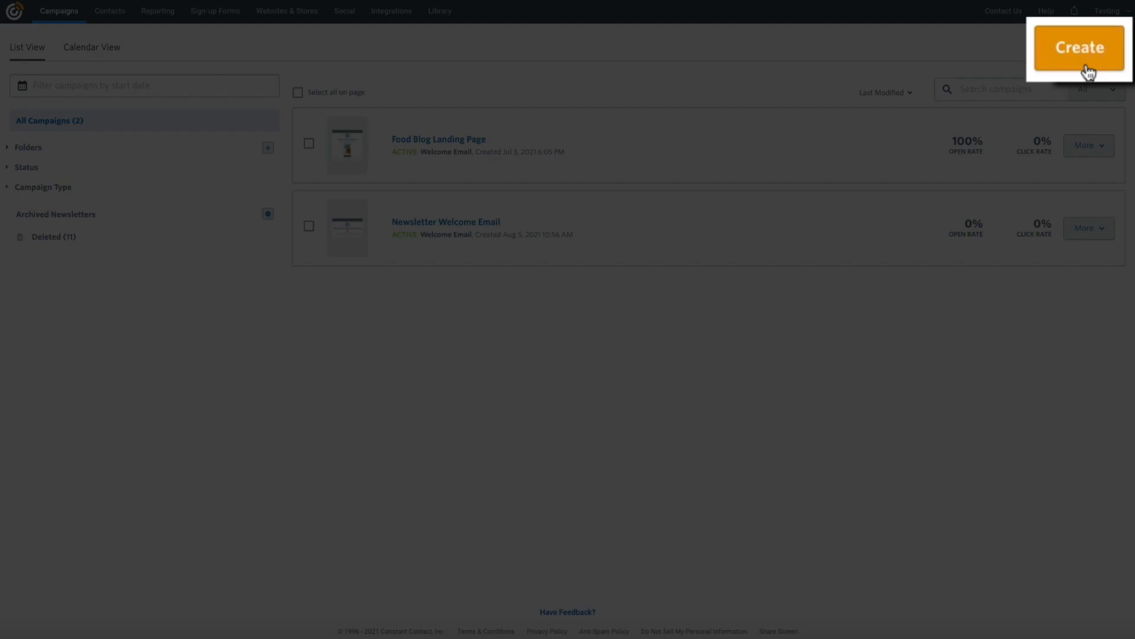
# - Create a new campaign of type Landing Pages > Lead Generation Landing Page
pyautogui.click(1105, 52)
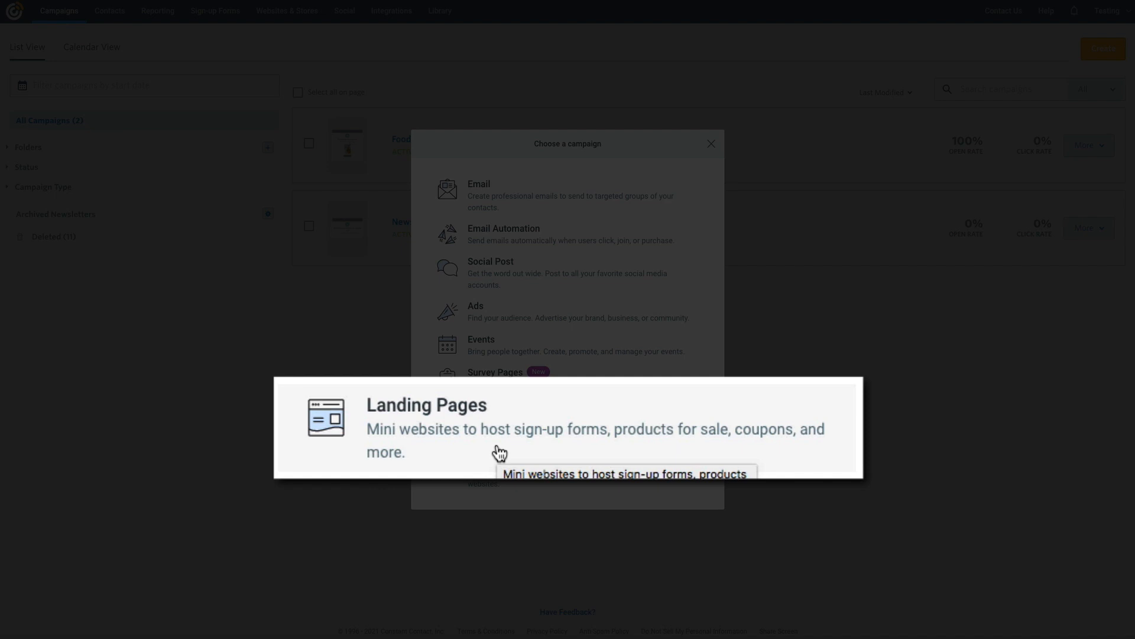
pyautogui.click(534, 438)
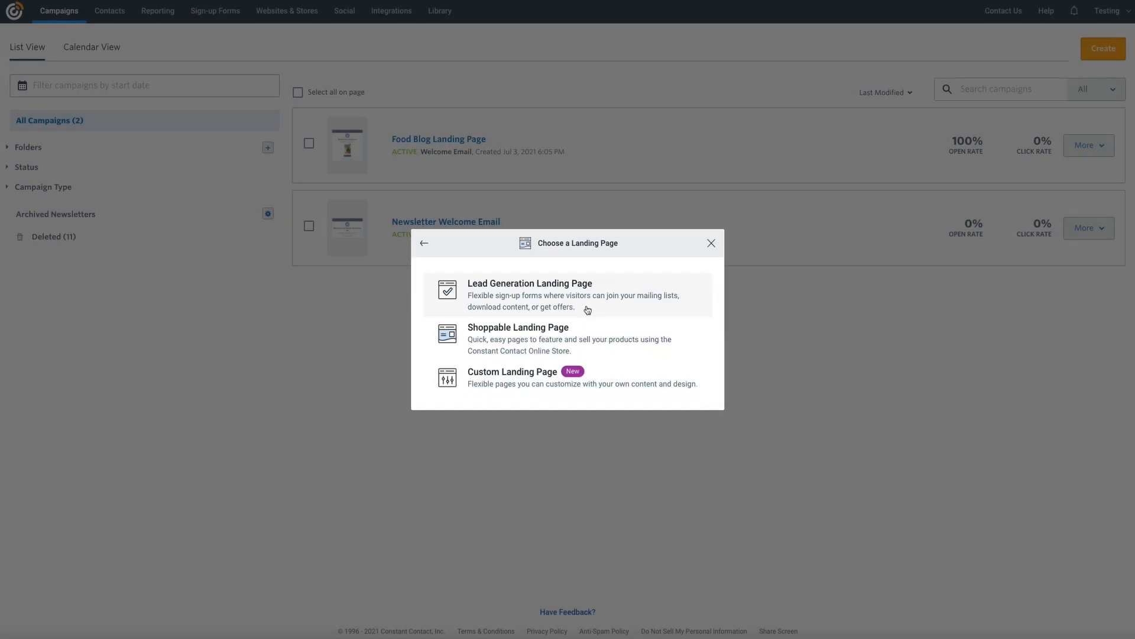
pyautogui.click(588, 310)
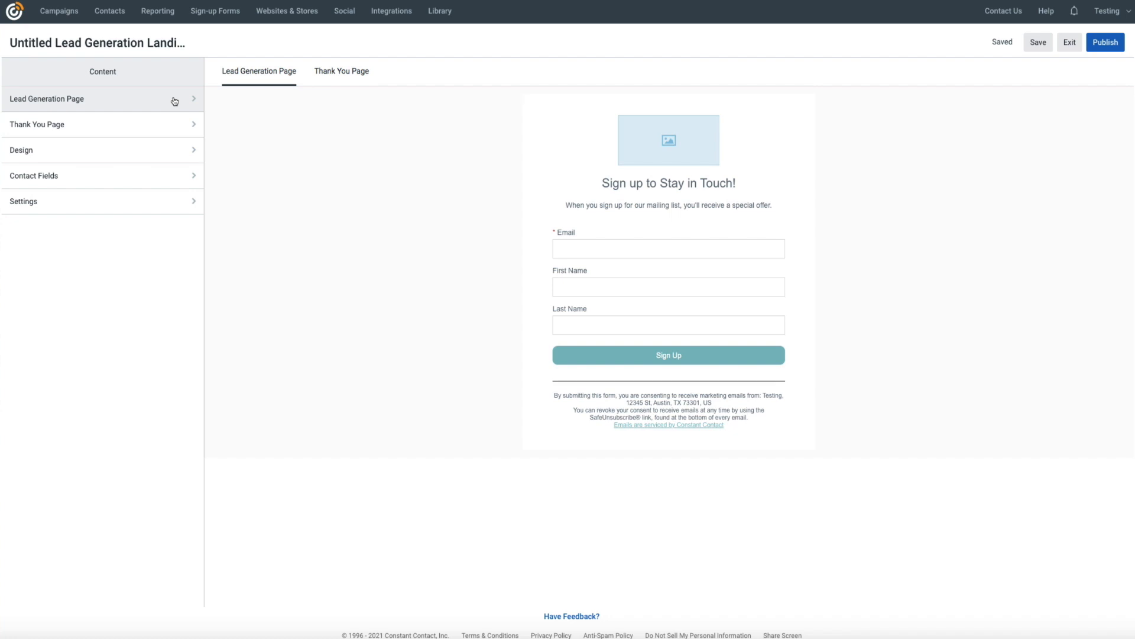
# - Upload the Kale-Croutons-2.png logo file from the computer into the image library
pyautogui.click(175, 101)
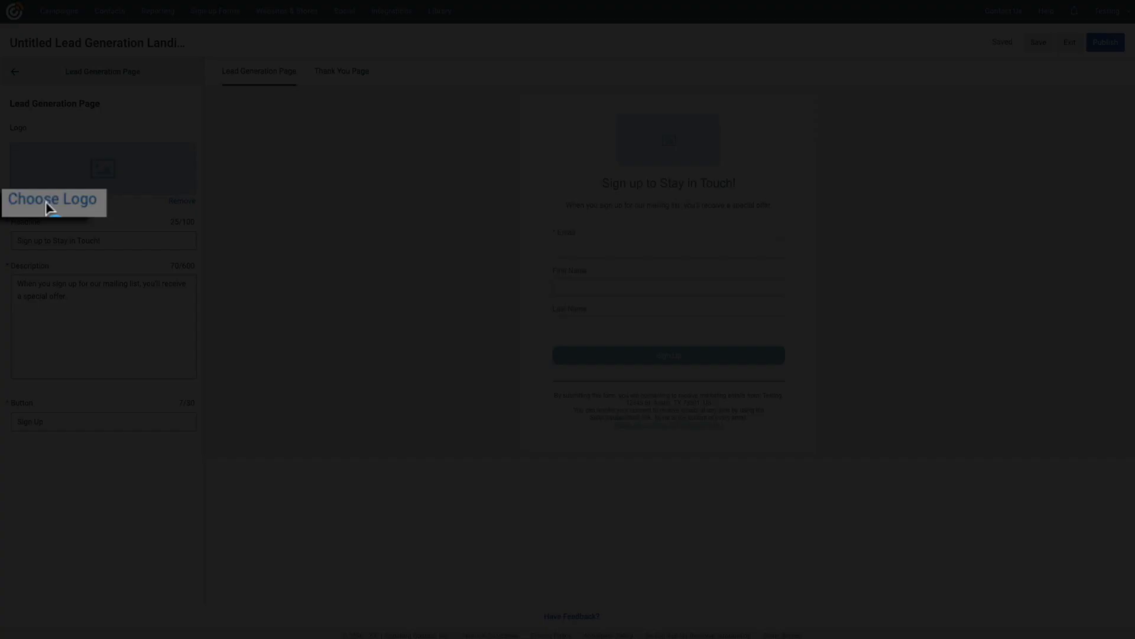
pyautogui.click(28, 202)
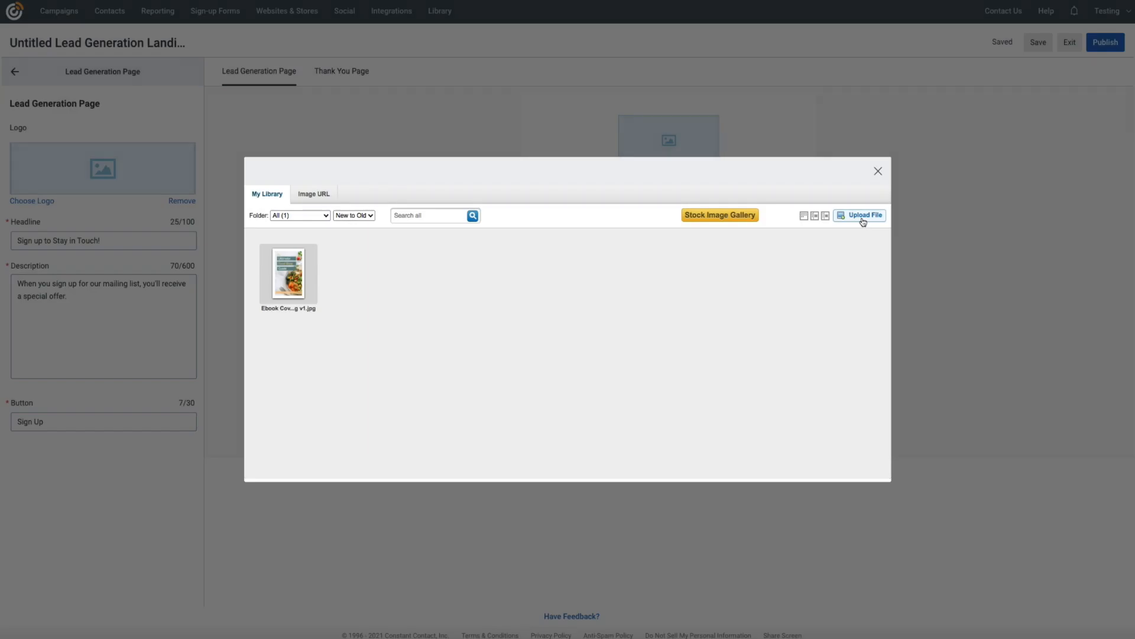
pyautogui.click(863, 220)
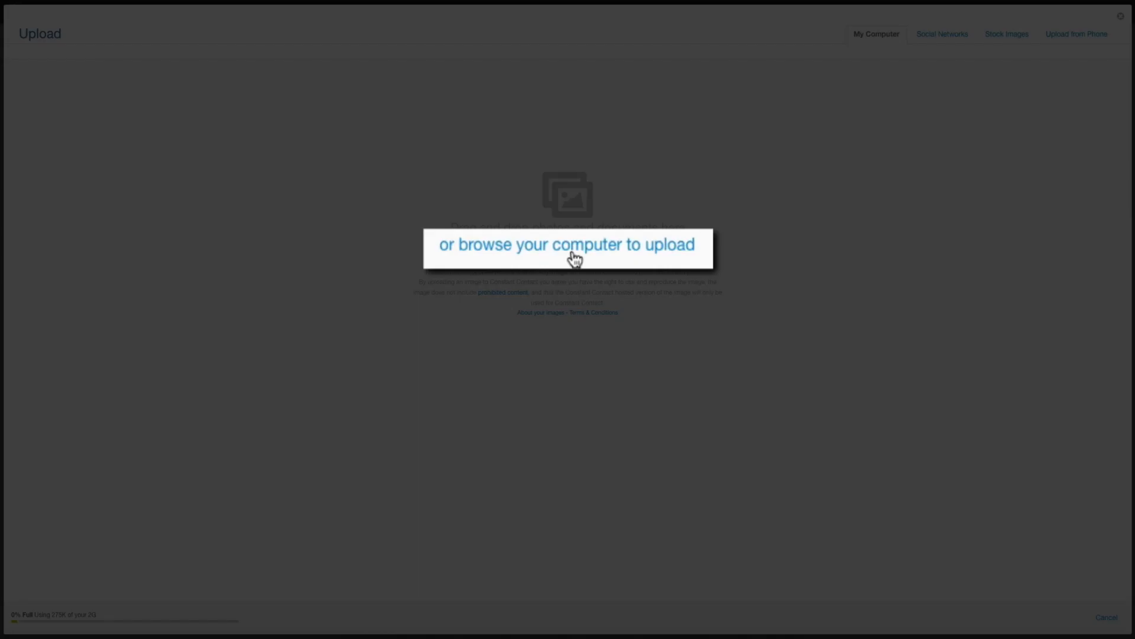
pyautogui.click(571, 251)
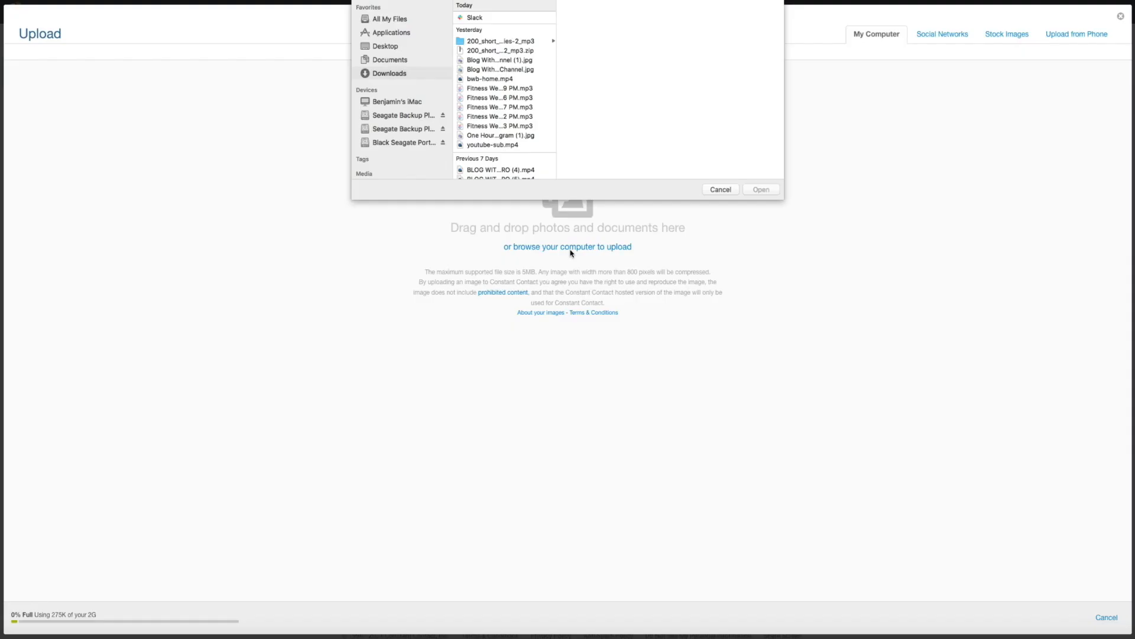
pyautogui.click(761, 189)
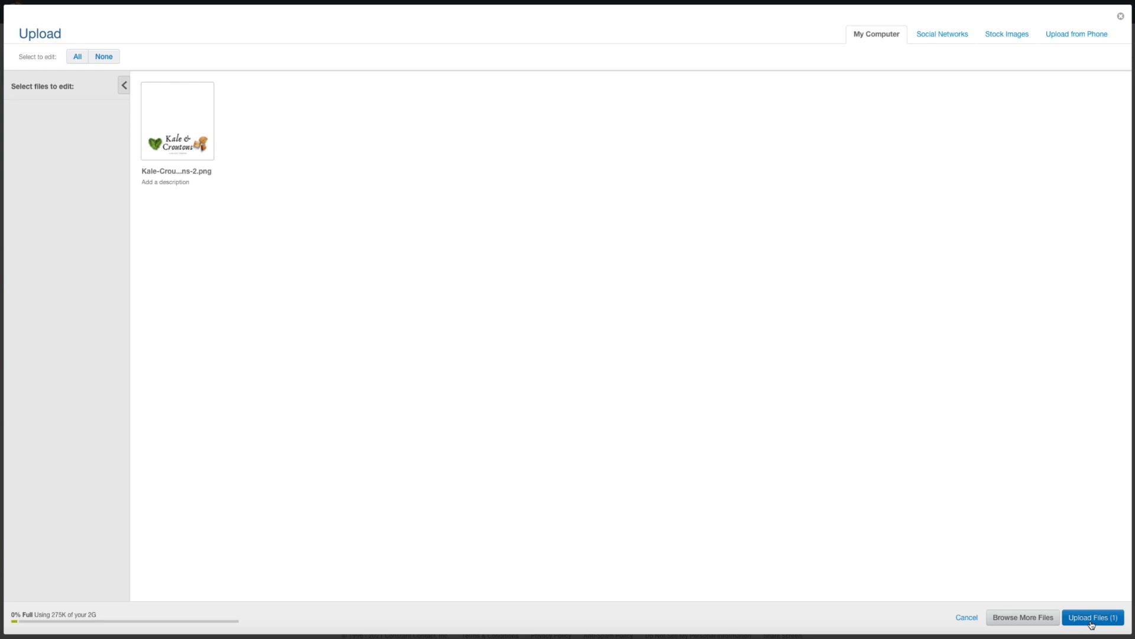
pyautogui.click(1092, 622)
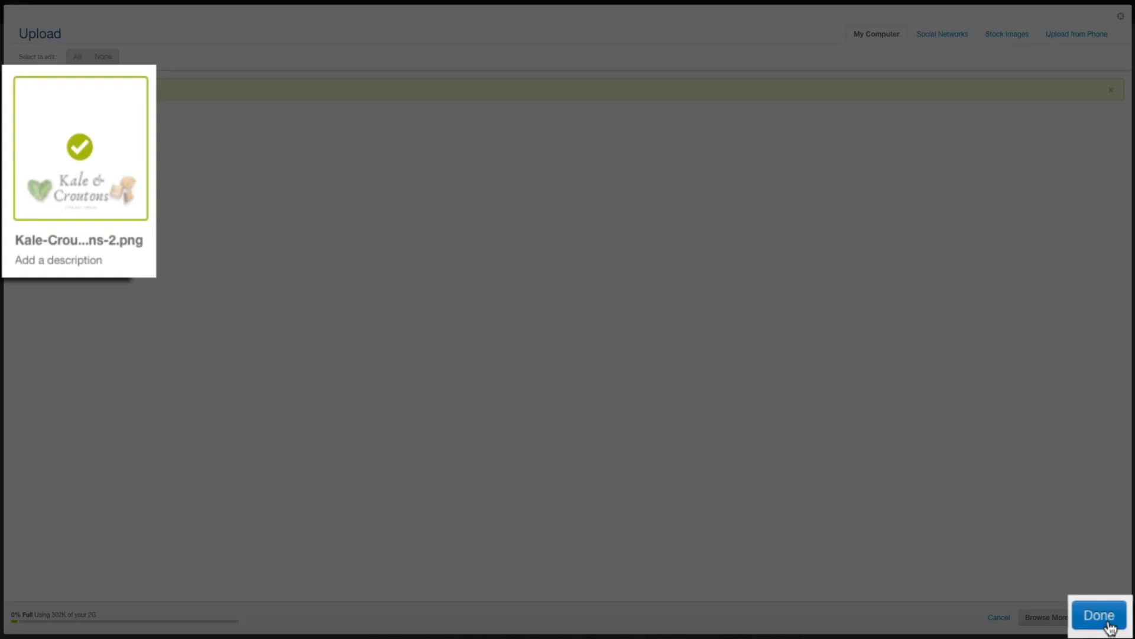
pyautogui.click(1096, 613)
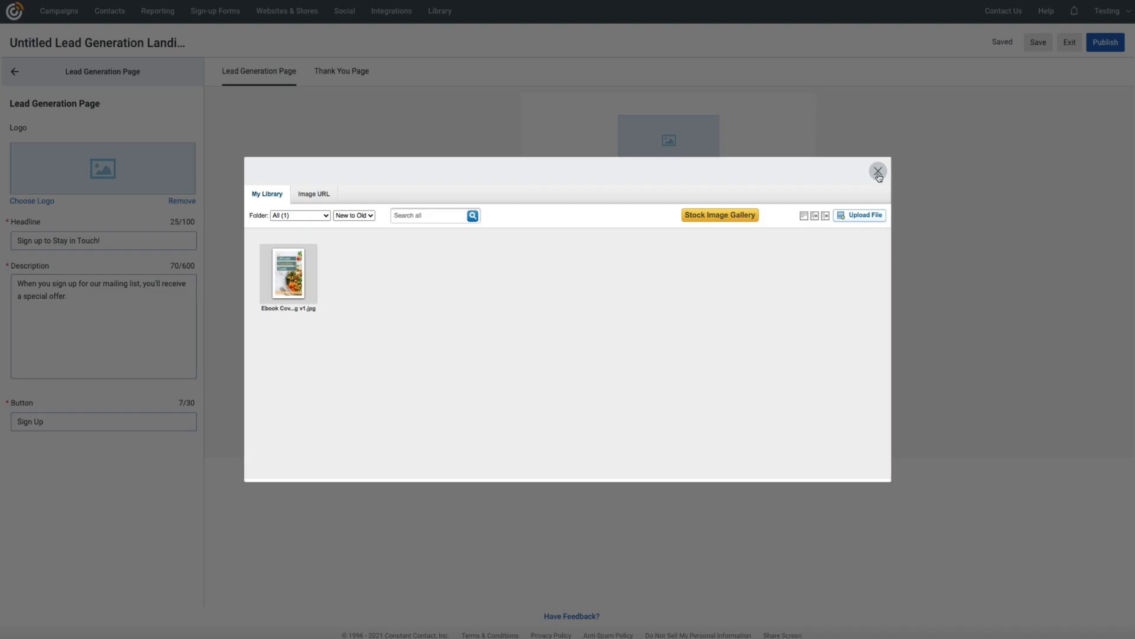
# - Reopen the image library and insert Kale-Croutons-2.png as the page logo
pyautogui.click(878, 174)
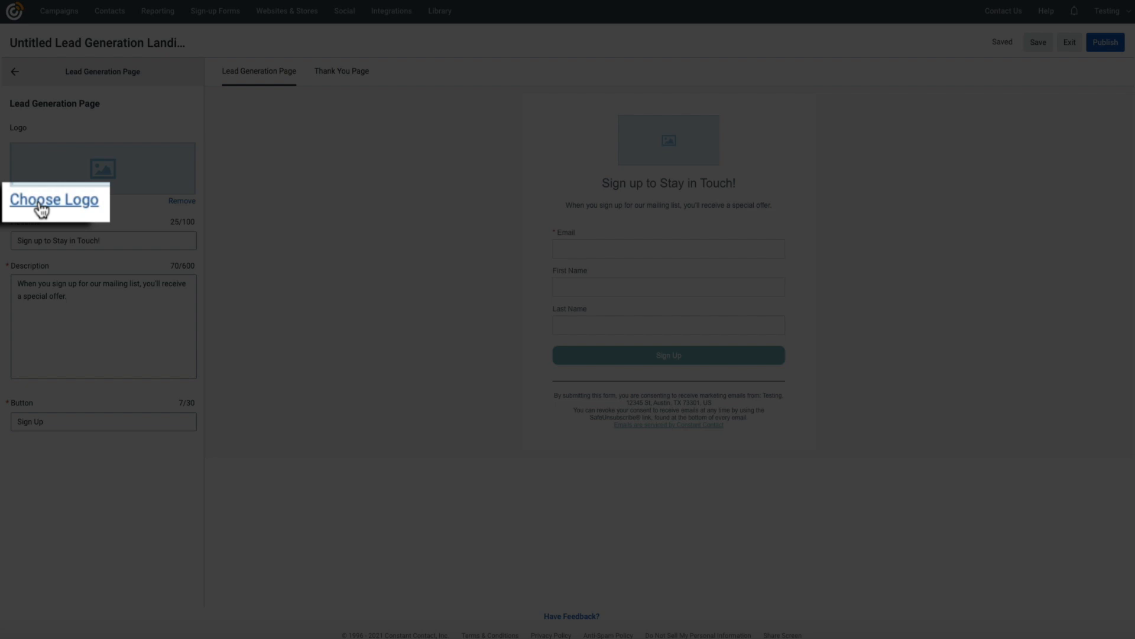
pyautogui.click(26, 201)
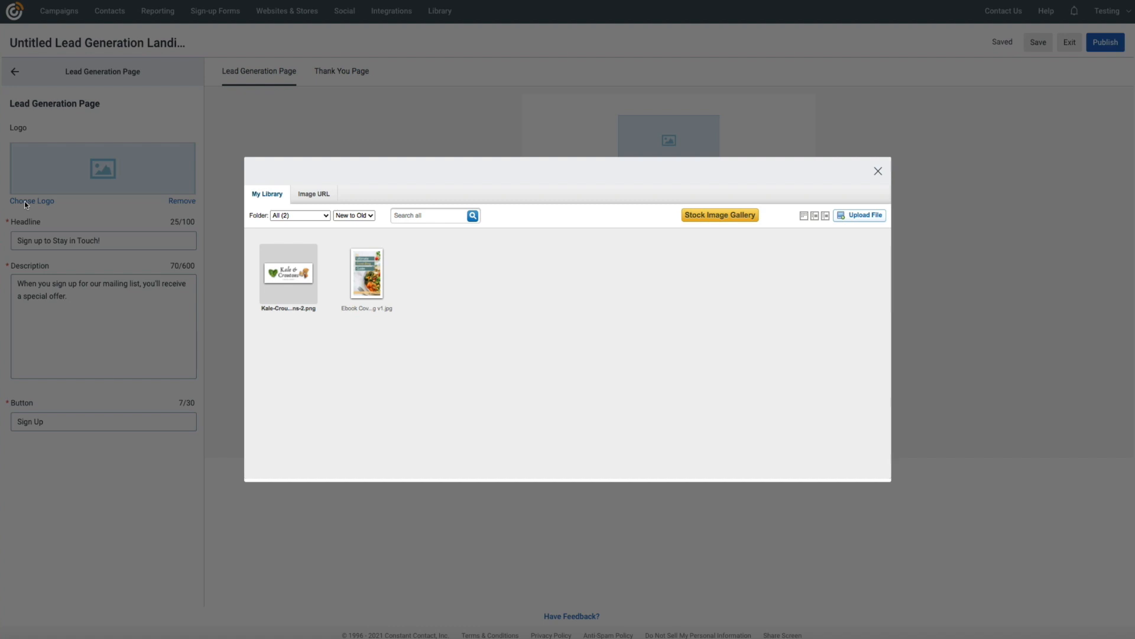
pyautogui.click(279, 300)
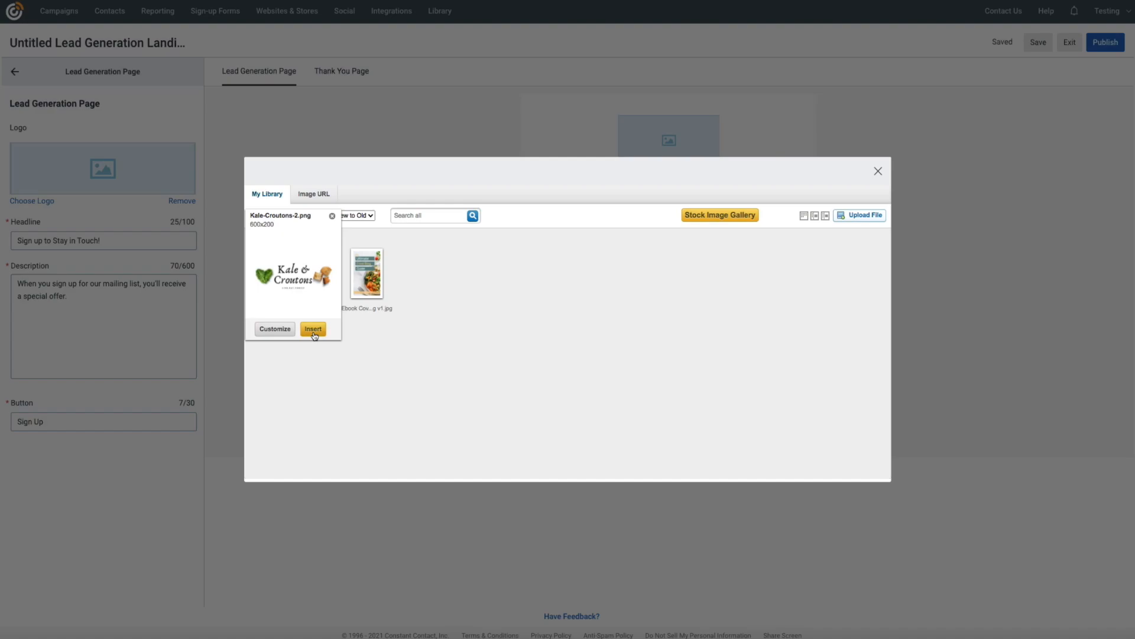
pyautogui.click(312, 330)
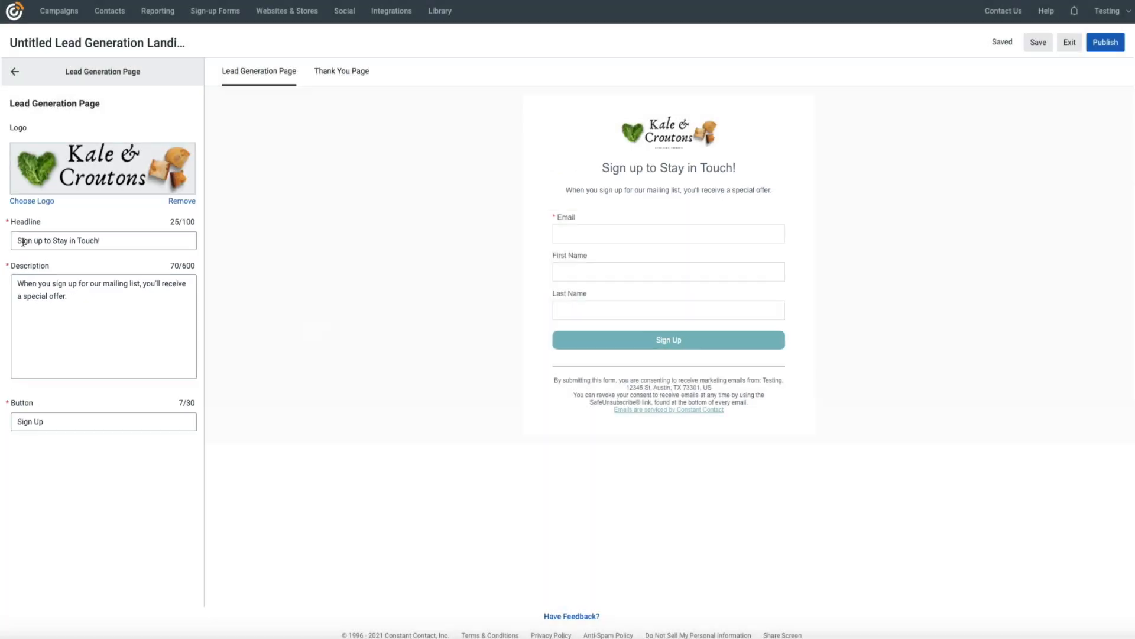
# - Make the headline 'Sign up for your free copy of the Ultimate Food Blog Guide!' and the description end 'link to the free ebook download'
pyautogui.tripleClick(25, 242)
pyautogui.click(40, 242)
pyautogui.moveTo(45, 242); pyautogui.dragTo(104, 243)
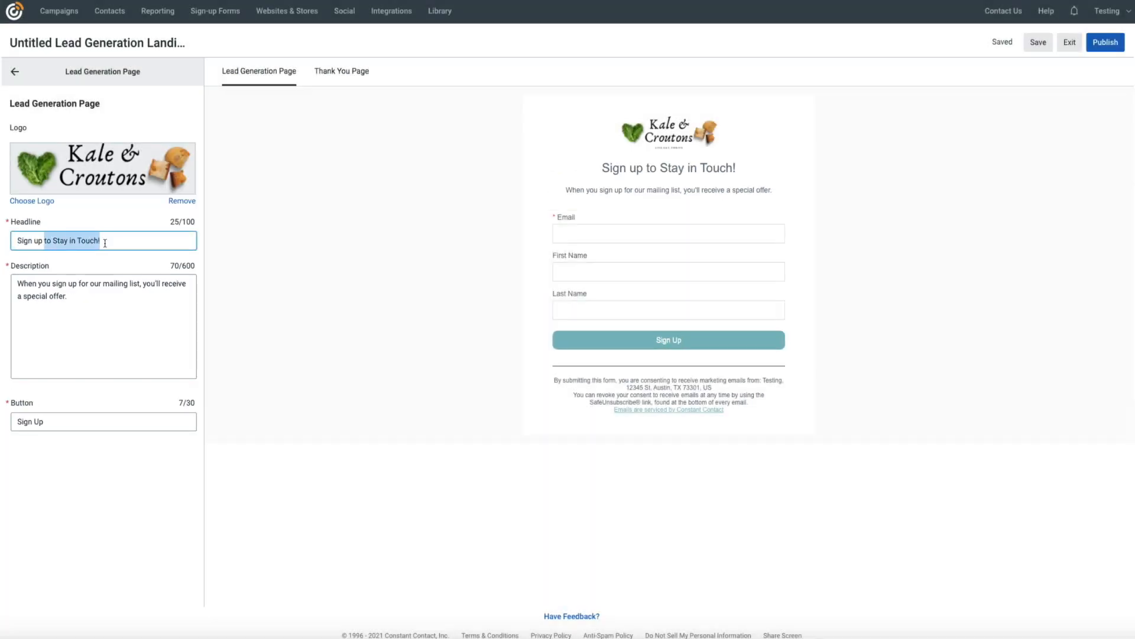
pyautogui.write('for your ')
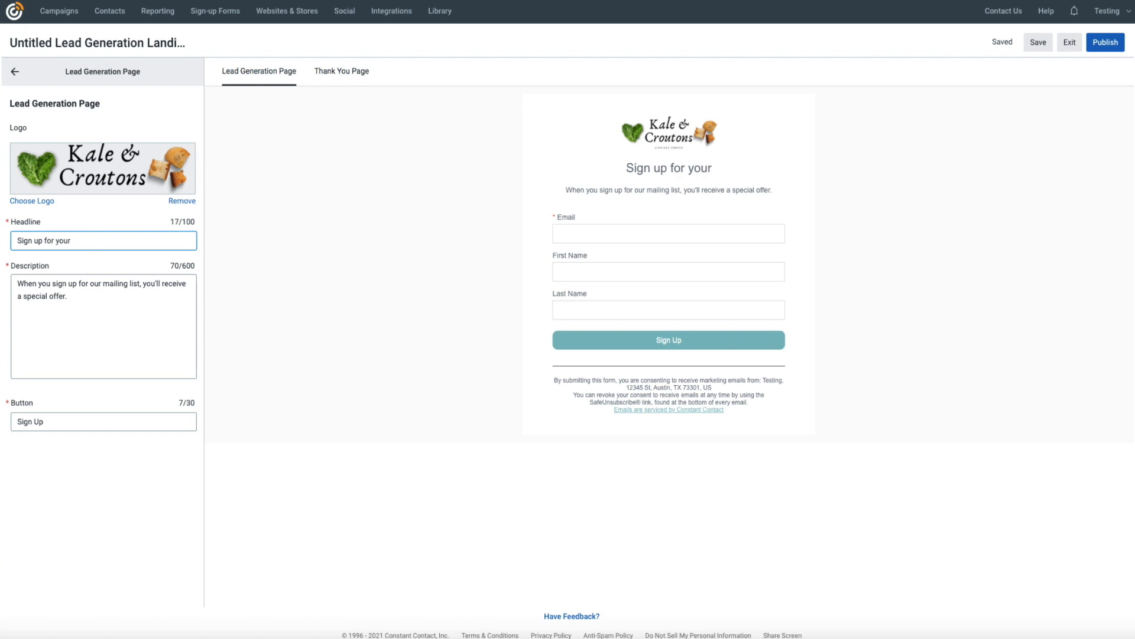
pyautogui.write('free copy')
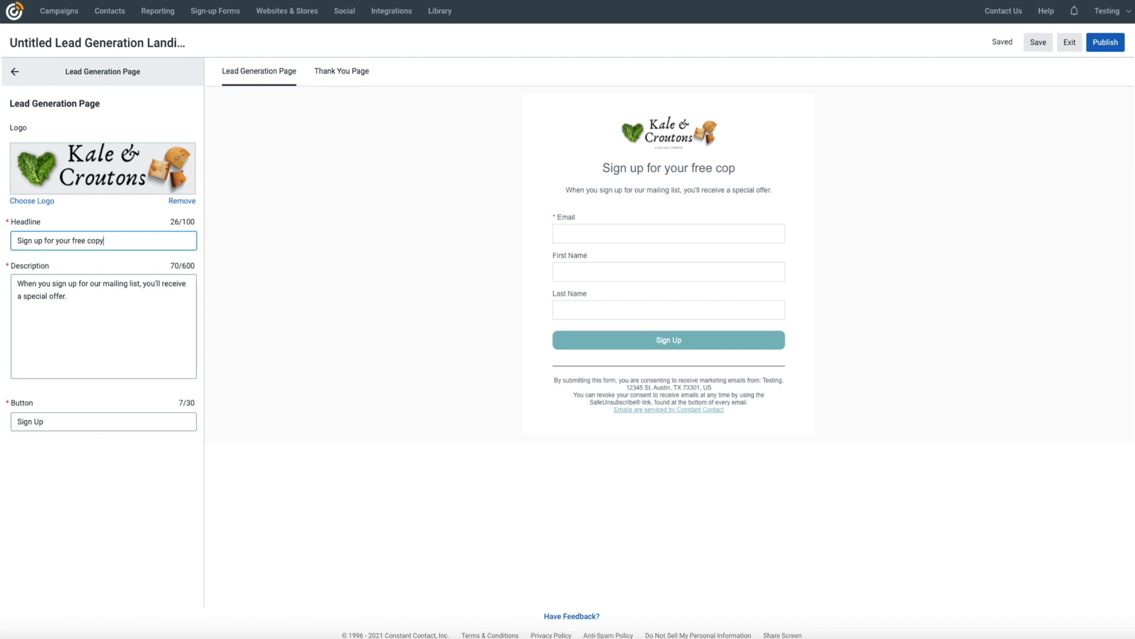
pyautogui.write(' of the')
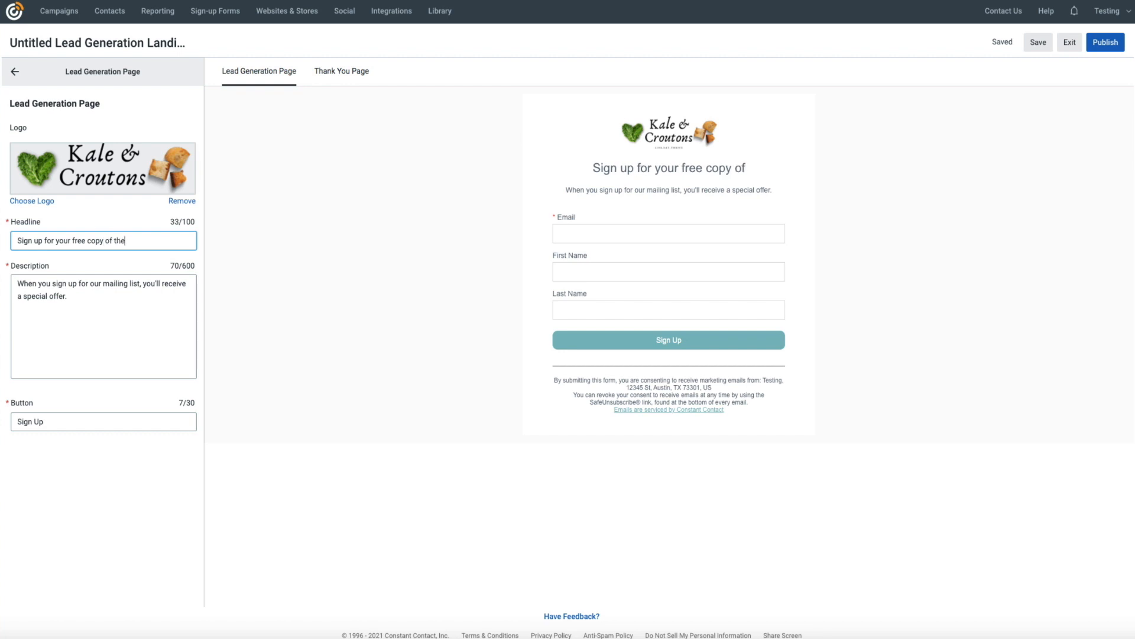
pyautogui.write(' Ultimate Fo')
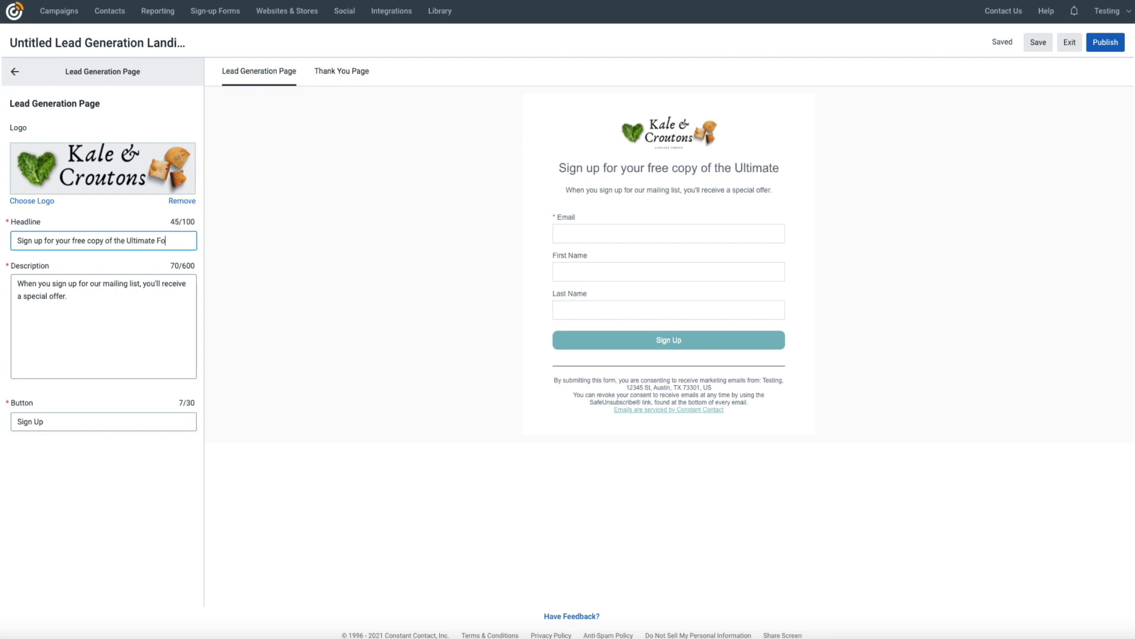
pyautogui.write('od Blog Guide!')
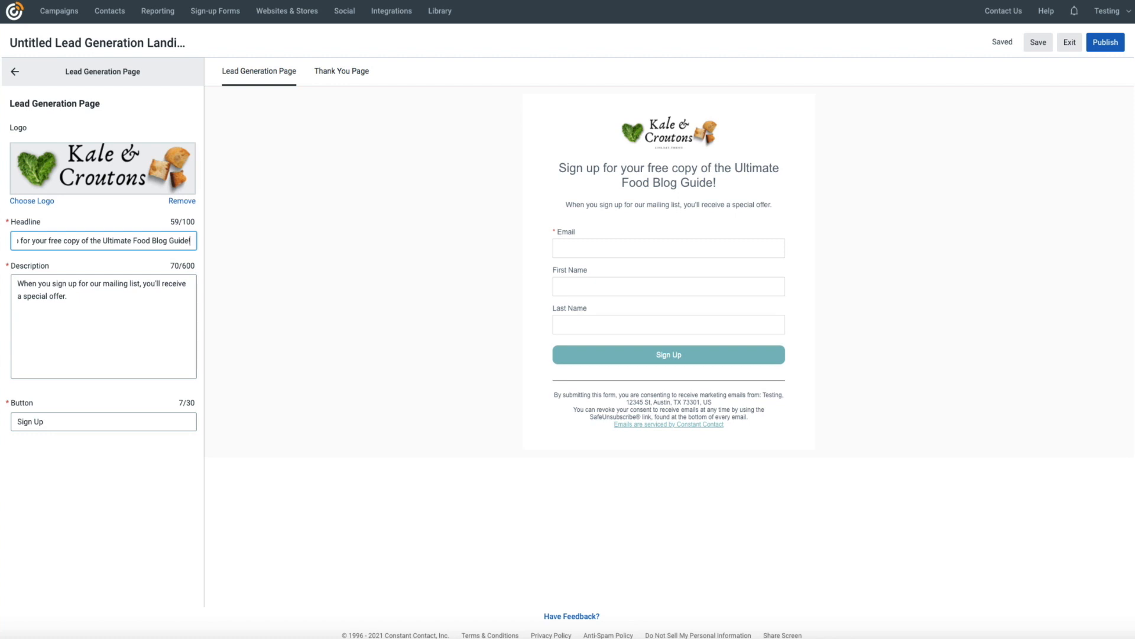
pyautogui.moveTo(67, 295); pyautogui.dragTo(25, 295)
pyautogui.write('link to the free ebook dow')
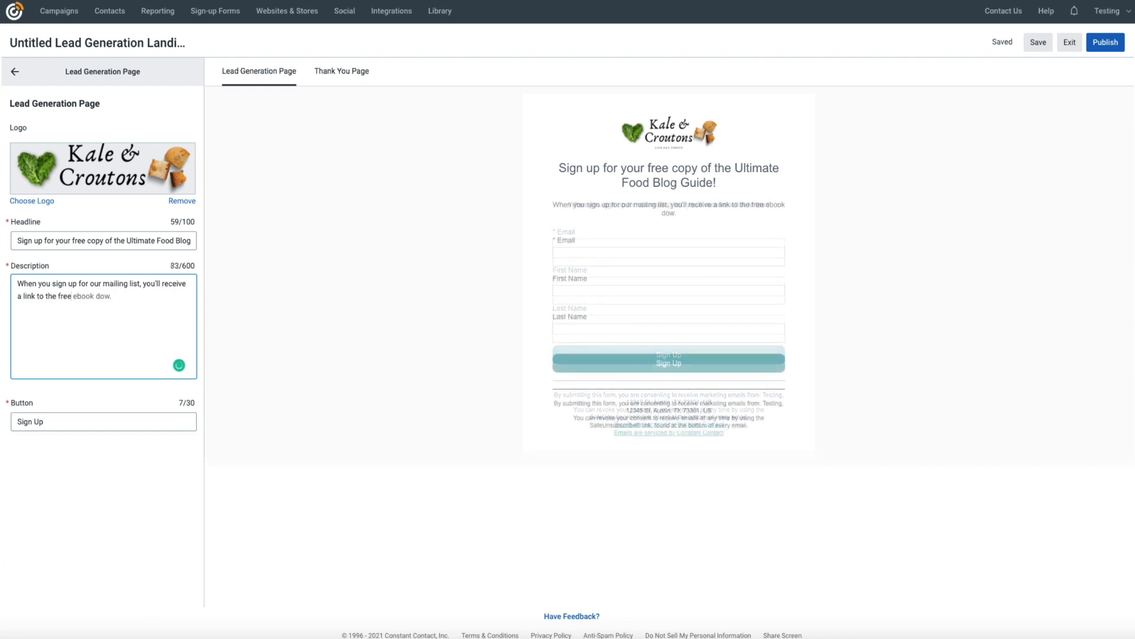
pyautogui.write('nload')
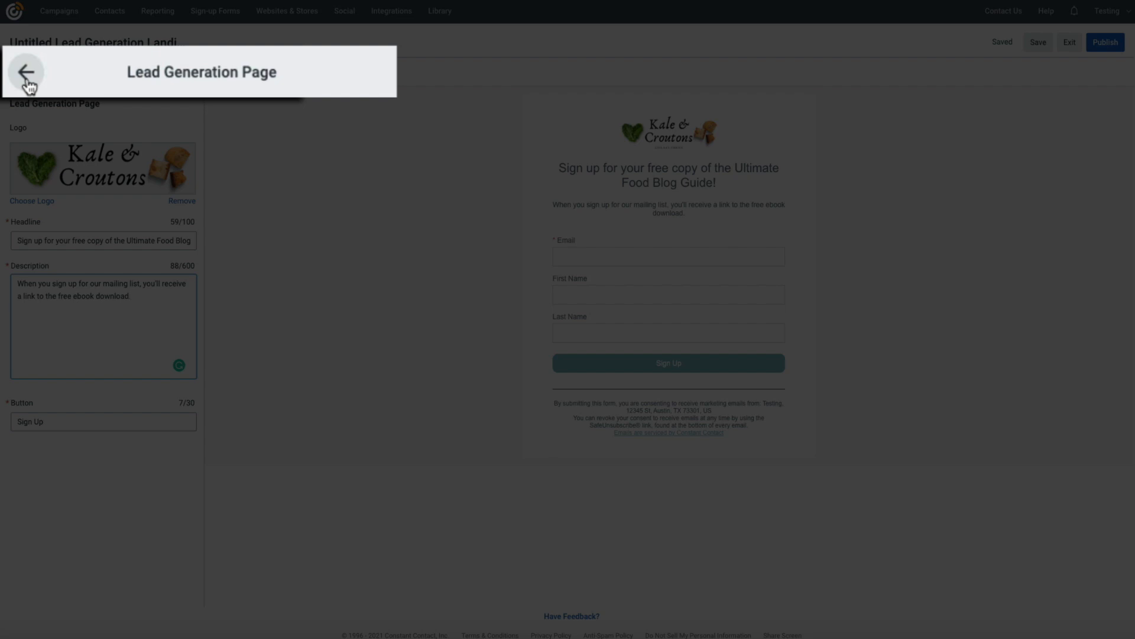
# - Go back to the Content list and open the Design settings
pyautogui.click(16, 76)
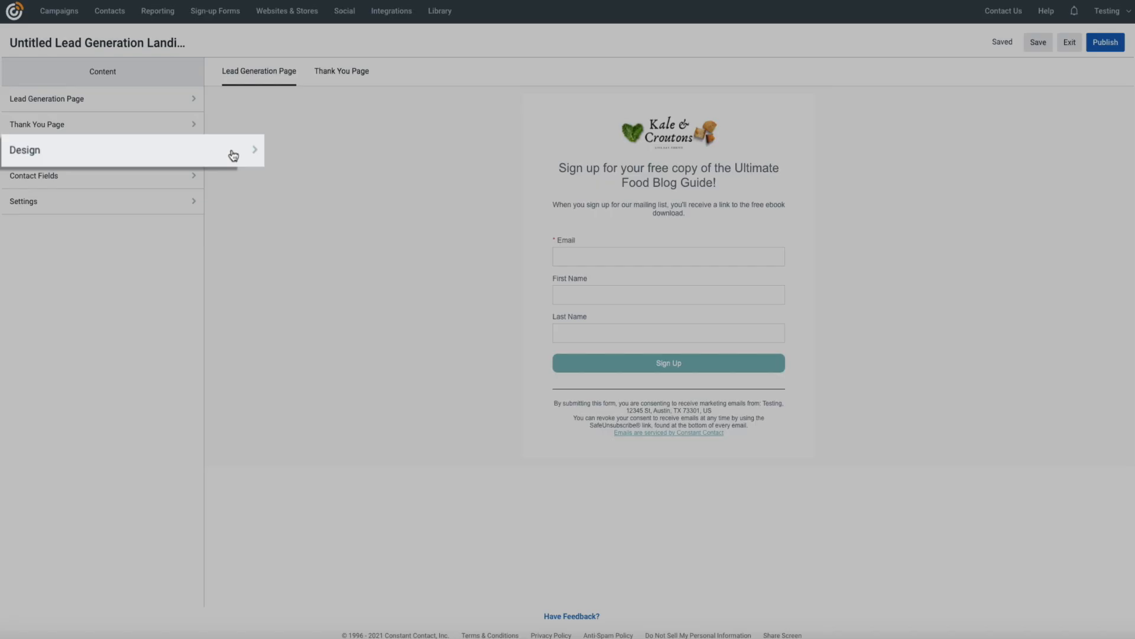
pyautogui.click(176, 151)
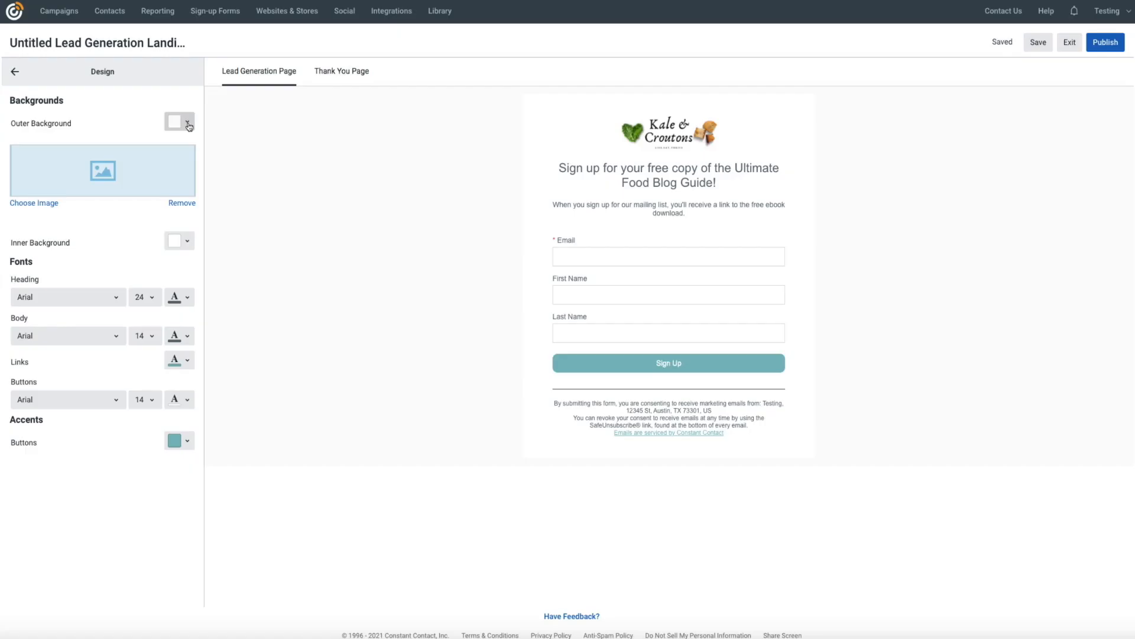
# - Try light pink, light orange and orange presets for the outer background
pyautogui.click(188, 125)
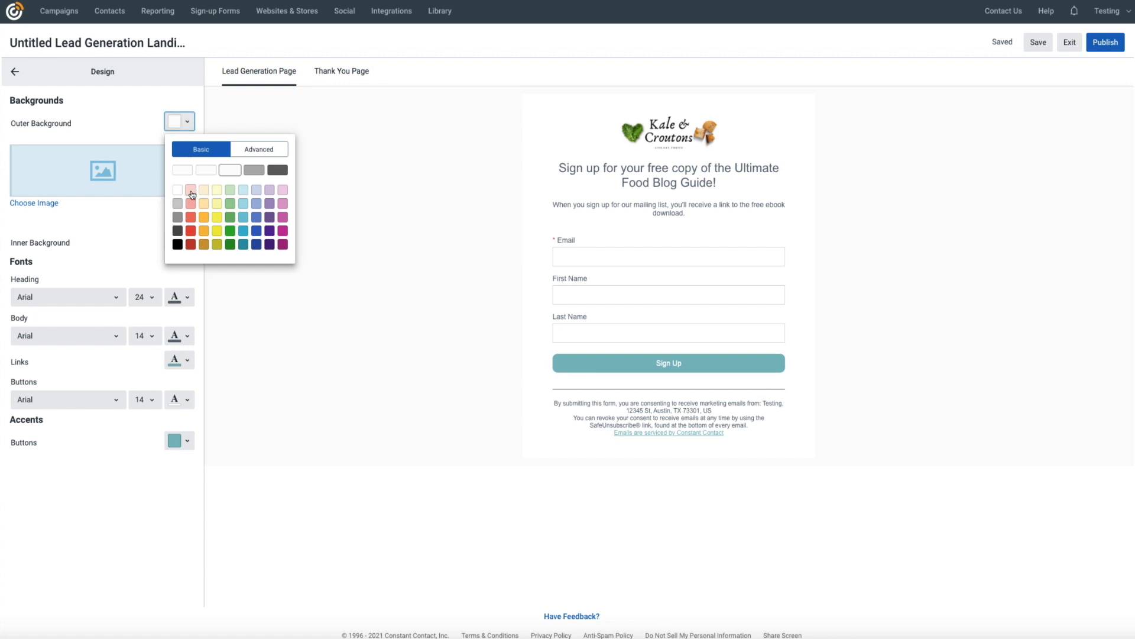
pyautogui.click(190, 190)
pyautogui.click(188, 124)
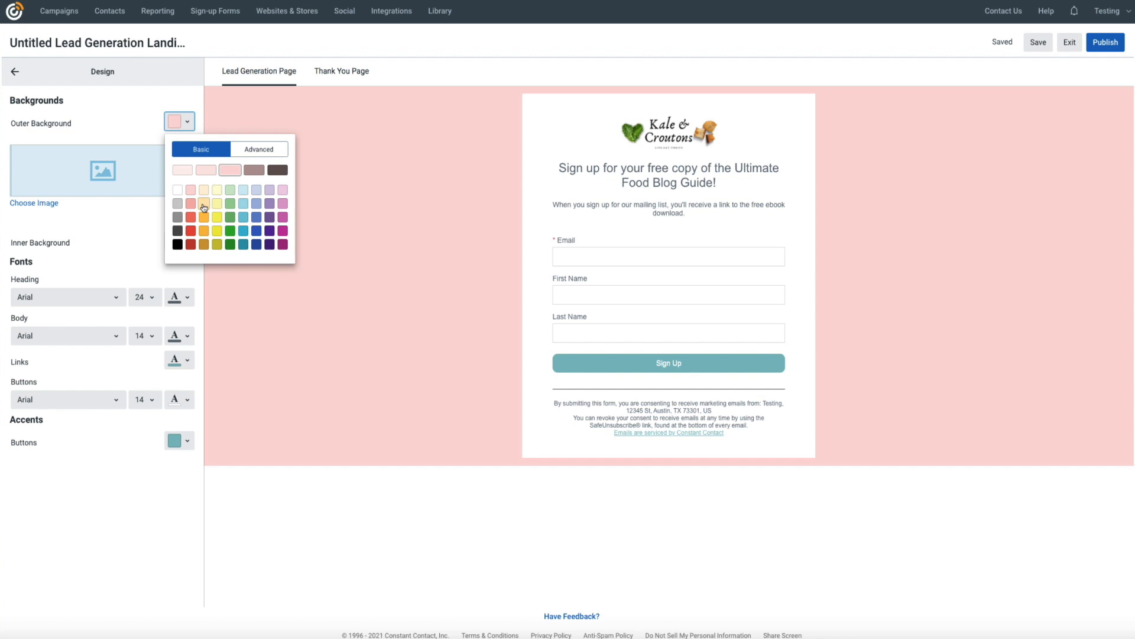
pyautogui.click(203, 190)
pyautogui.click(188, 122)
pyautogui.click(204, 216)
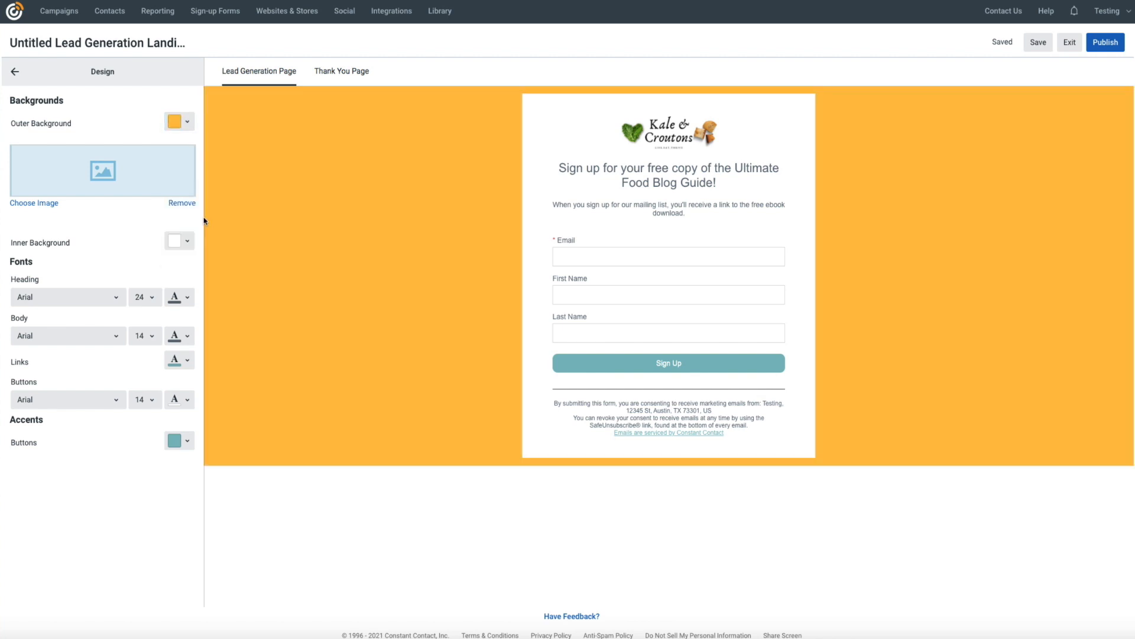
# - Set the outer background to the custom hex colour f7c277
pyautogui.click(189, 123)
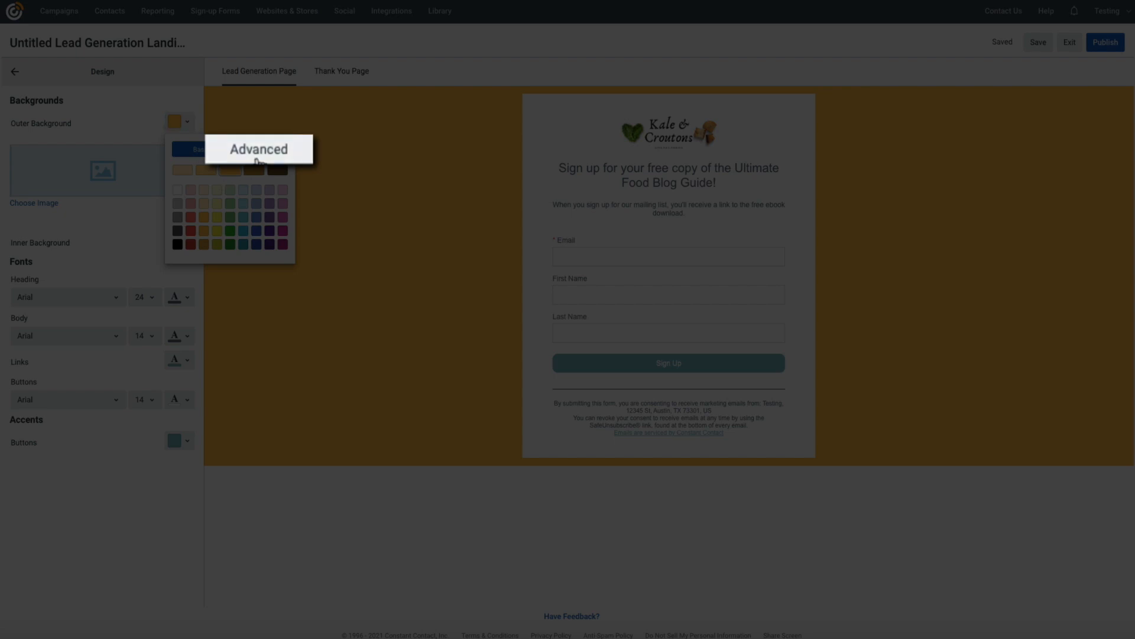
pyautogui.click(259, 156)
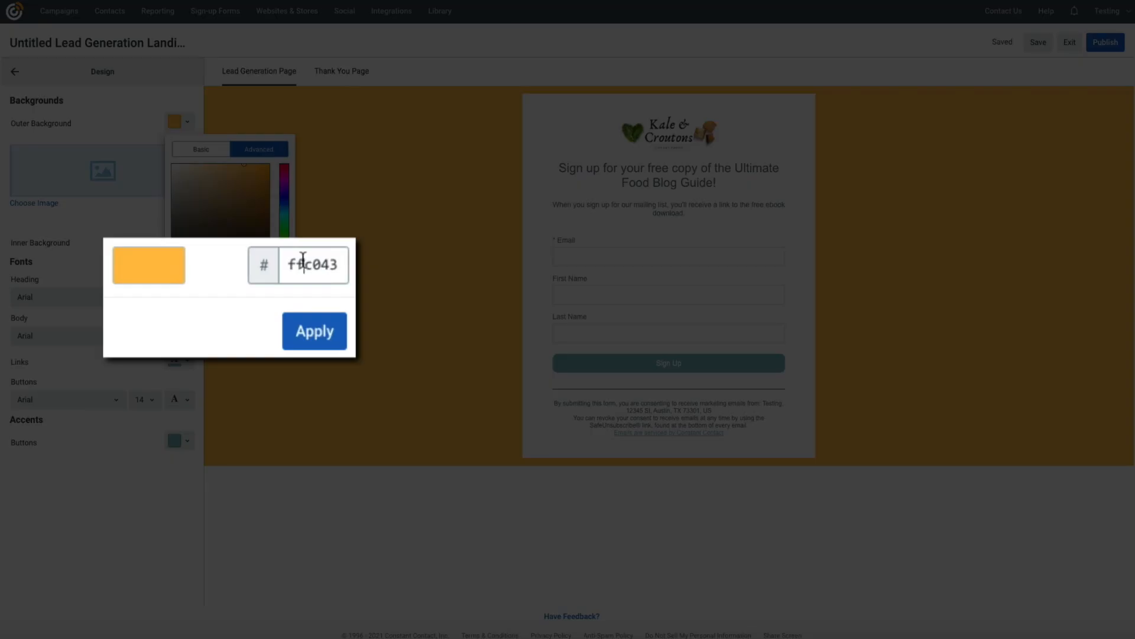
pyautogui.doubleClick(303, 263)
pyautogui.write('f7c277')
pyautogui.click(227, 333)
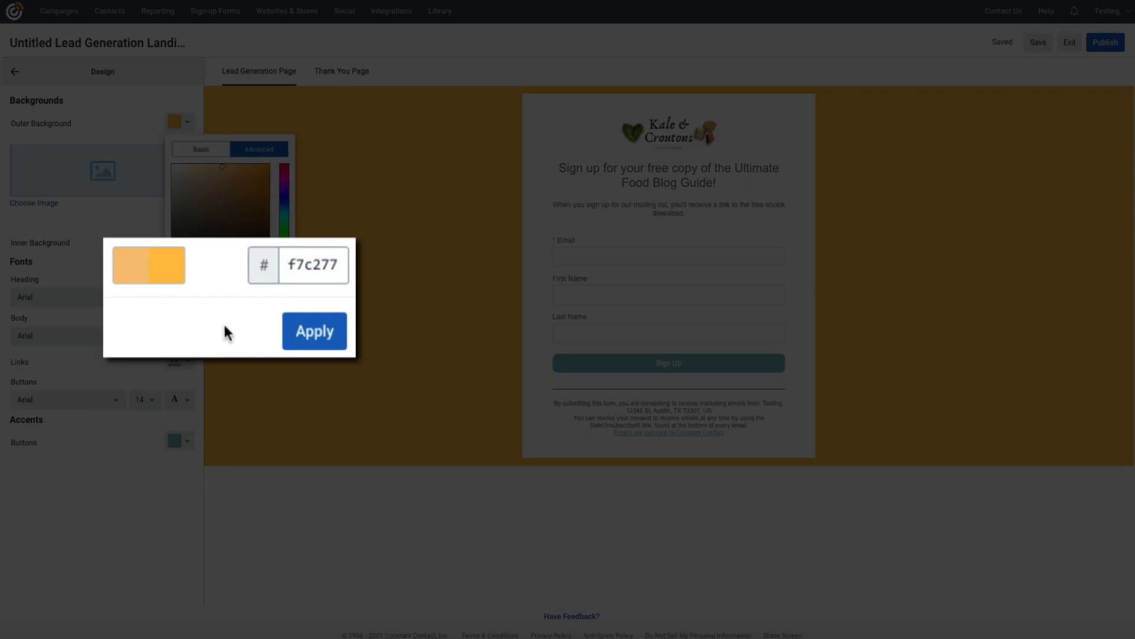
pyautogui.click(269, 319)
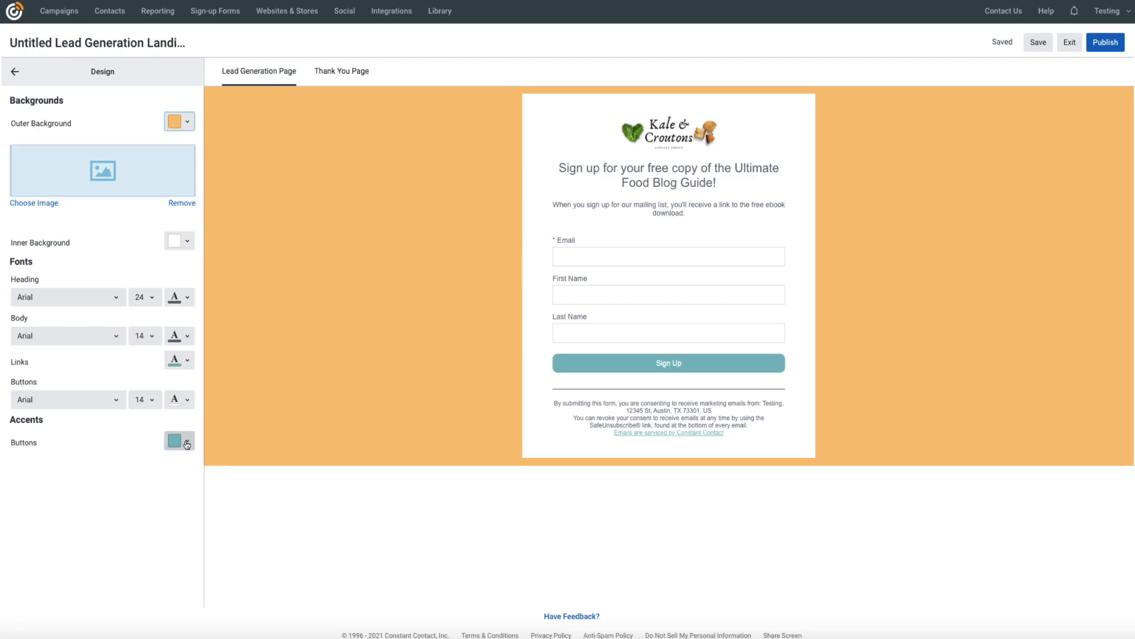
# - Give the buttons the dark teal hex colour 628686
pyautogui.click(187, 444)
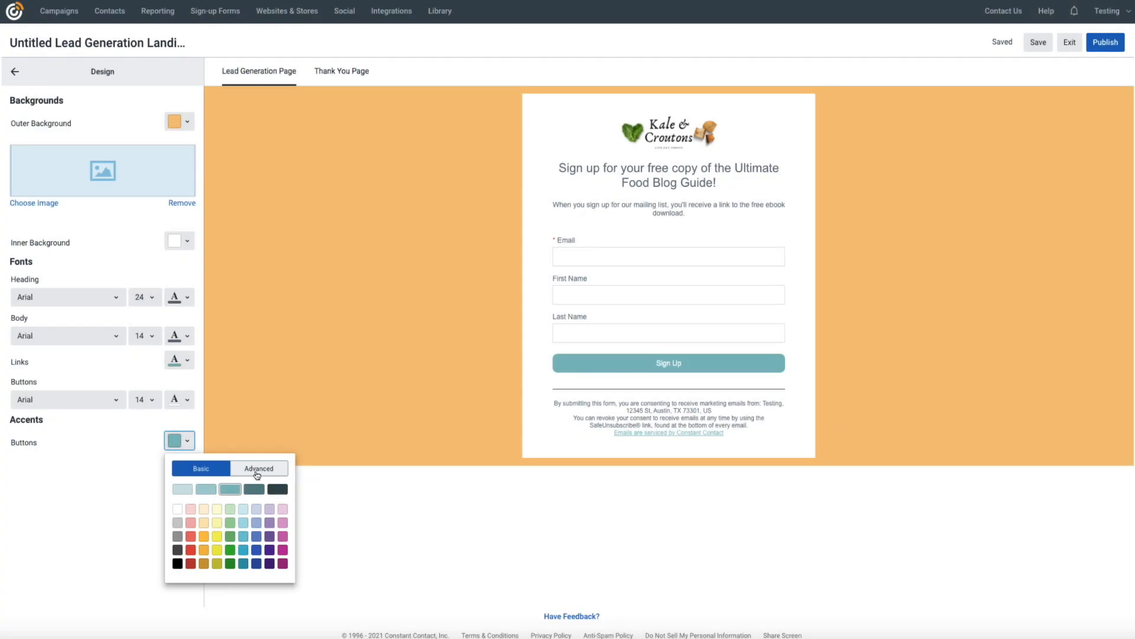
pyautogui.click(258, 470)
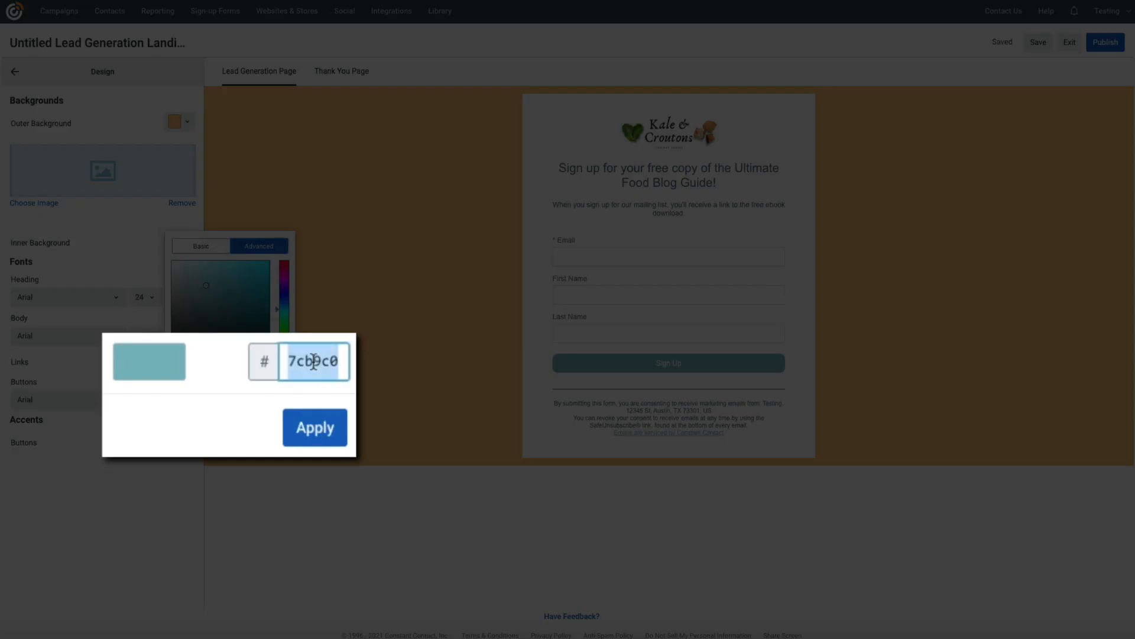
pyautogui.write('628686')
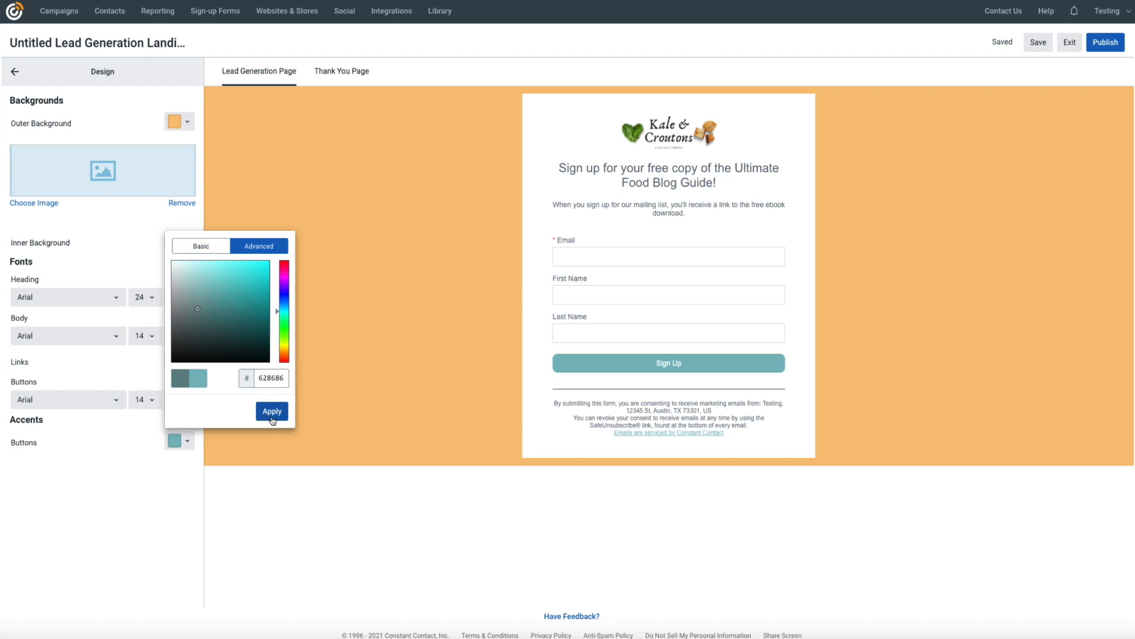
pyautogui.click(272, 411)
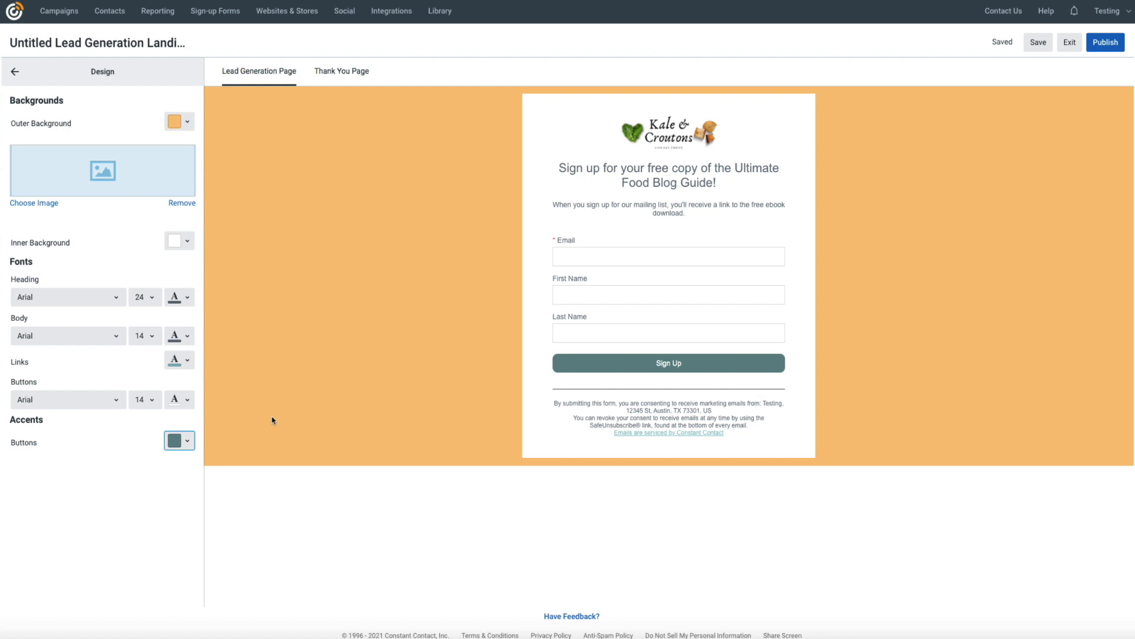
# - Lighten the button colour to 8ab8b8 using the colour gradient
pyautogui.click(187, 444)
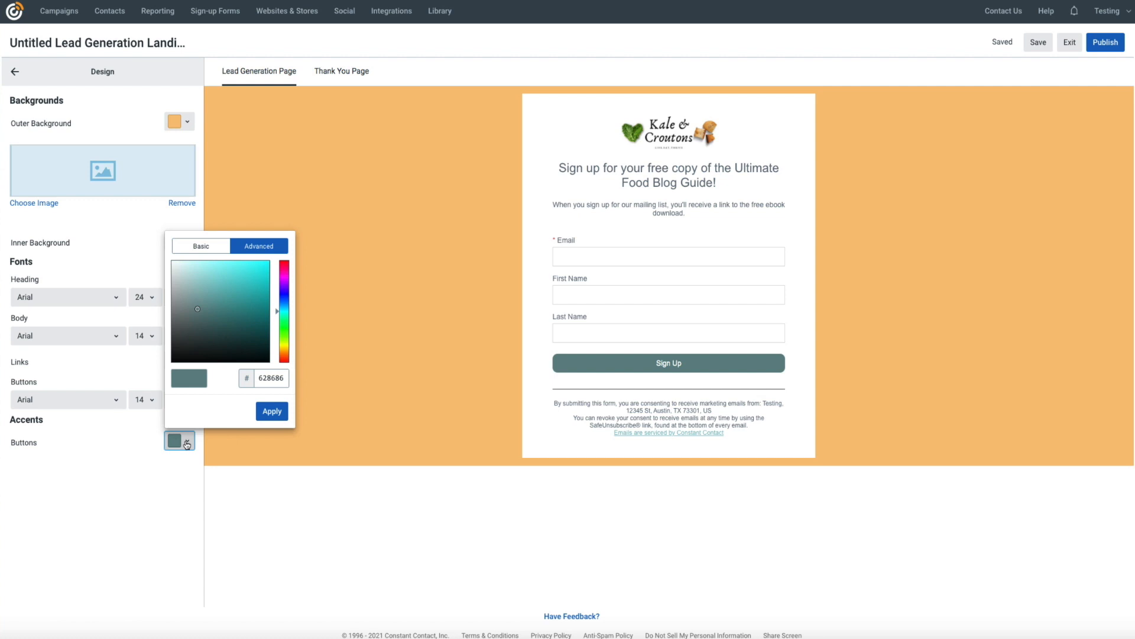
pyautogui.click(196, 301)
pyautogui.moveTo(197, 301); pyautogui.dragTo(197, 288)
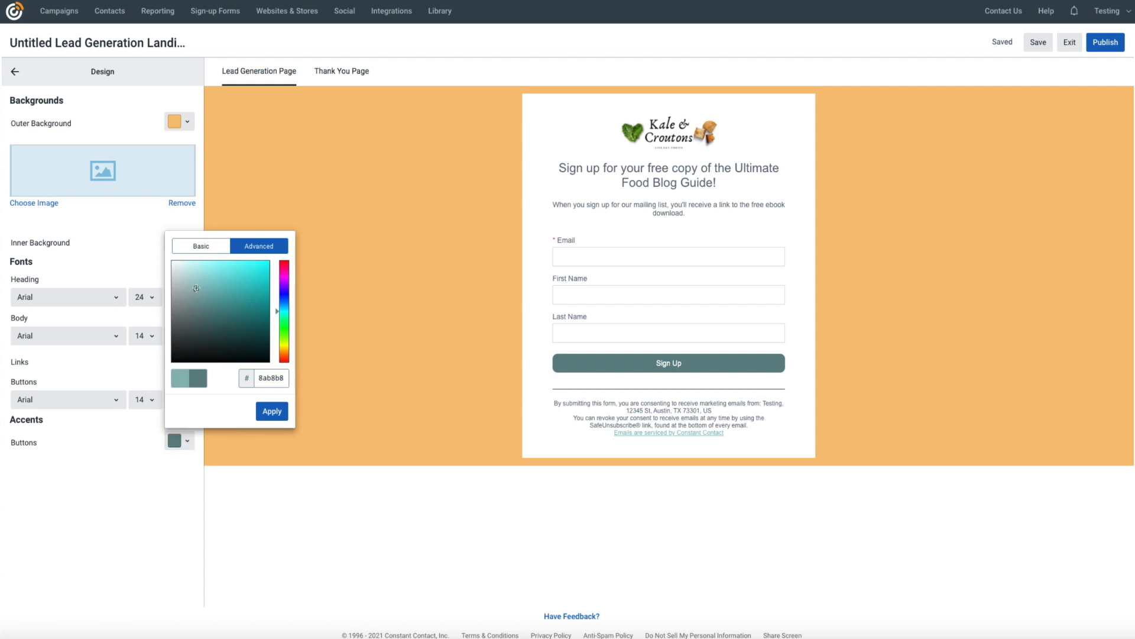
pyautogui.click(272, 412)
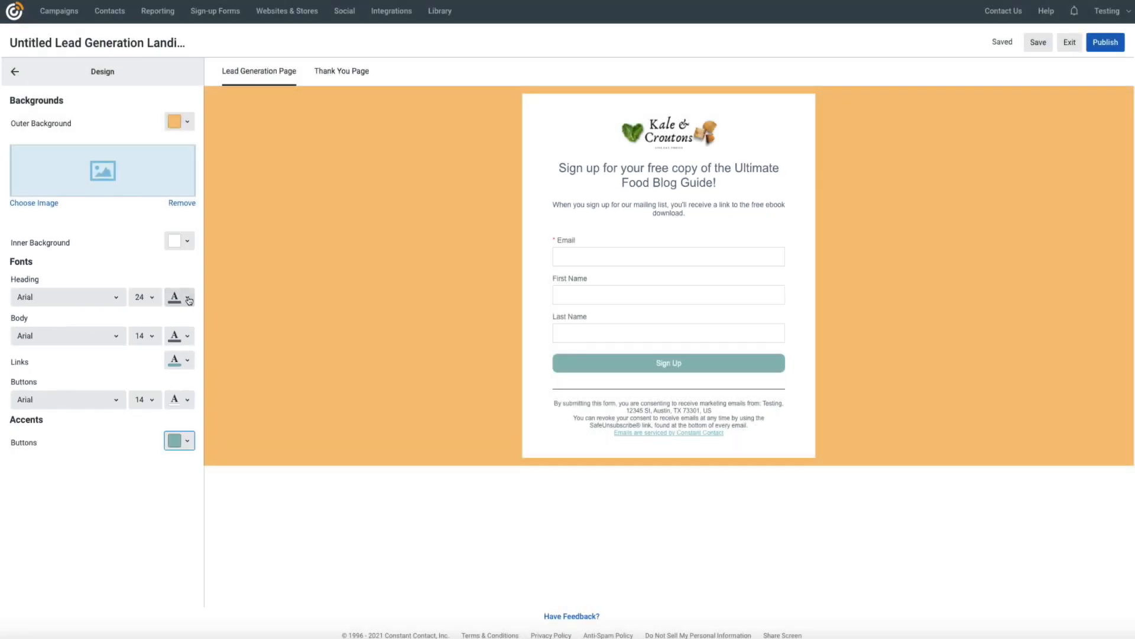
# - Set the heading font colour to black and its size to 26
pyautogui.click(188, 298)
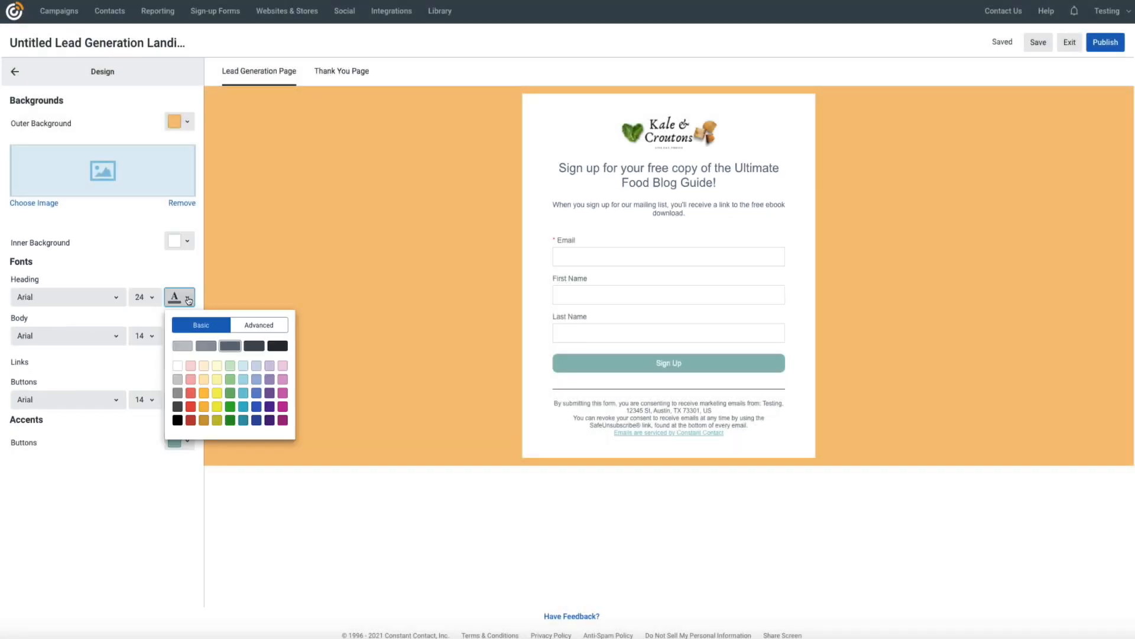
pyautogui.click(275, 346)
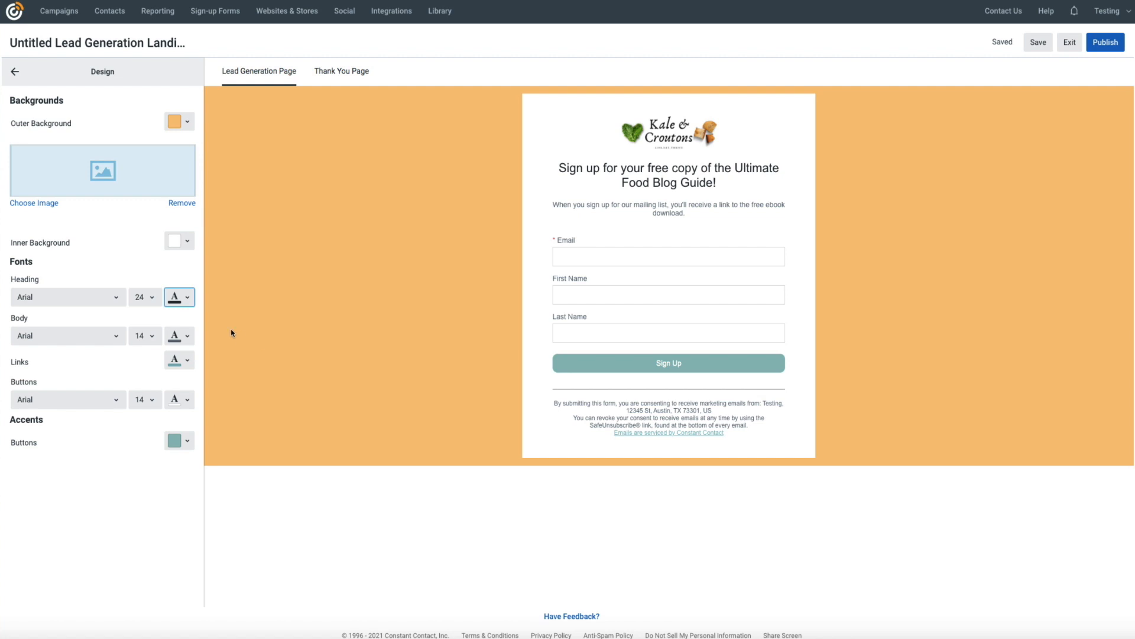
pyautogui.click(149, 300)
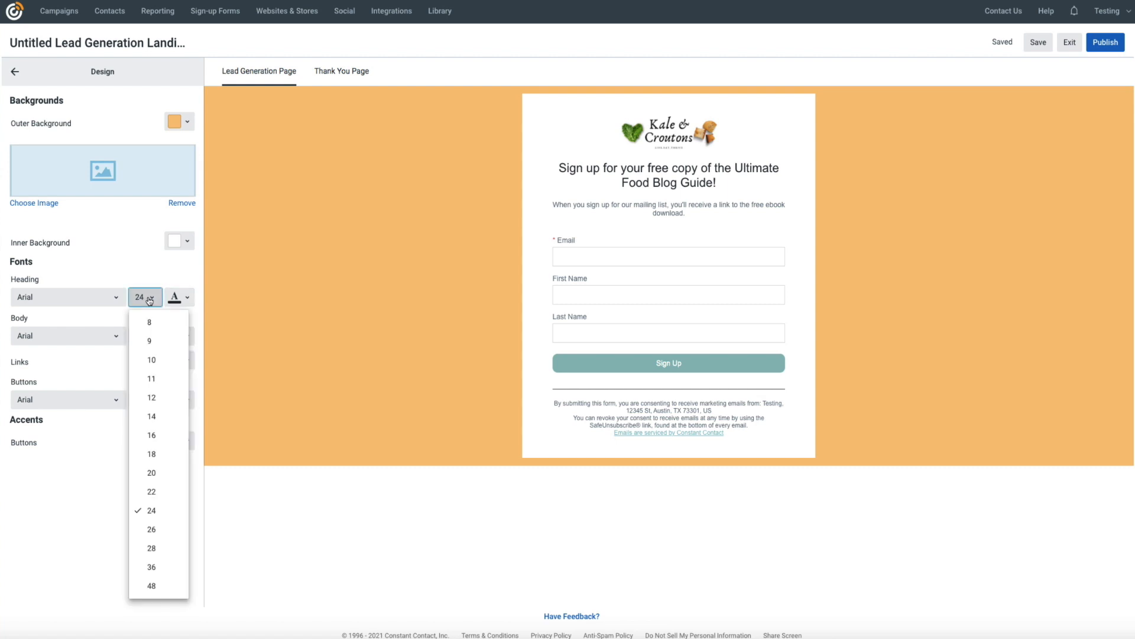
pyautogui.click(151, 529)
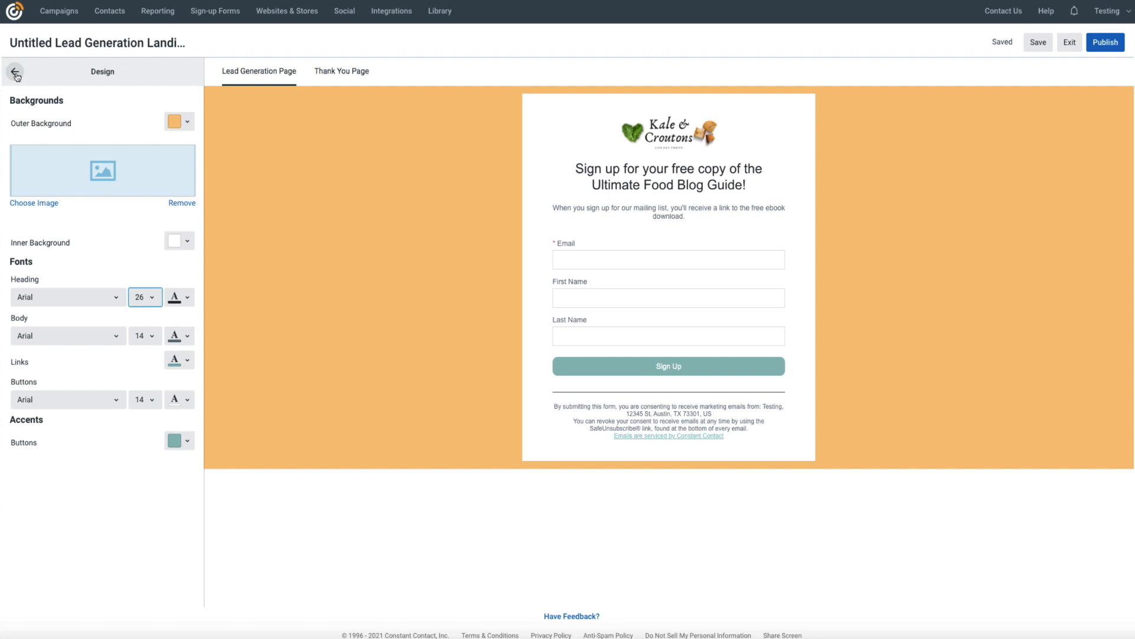
# - In Contact Fields, leave First Name optional and remove the Last Name field
pyautogui.click(17, 76)
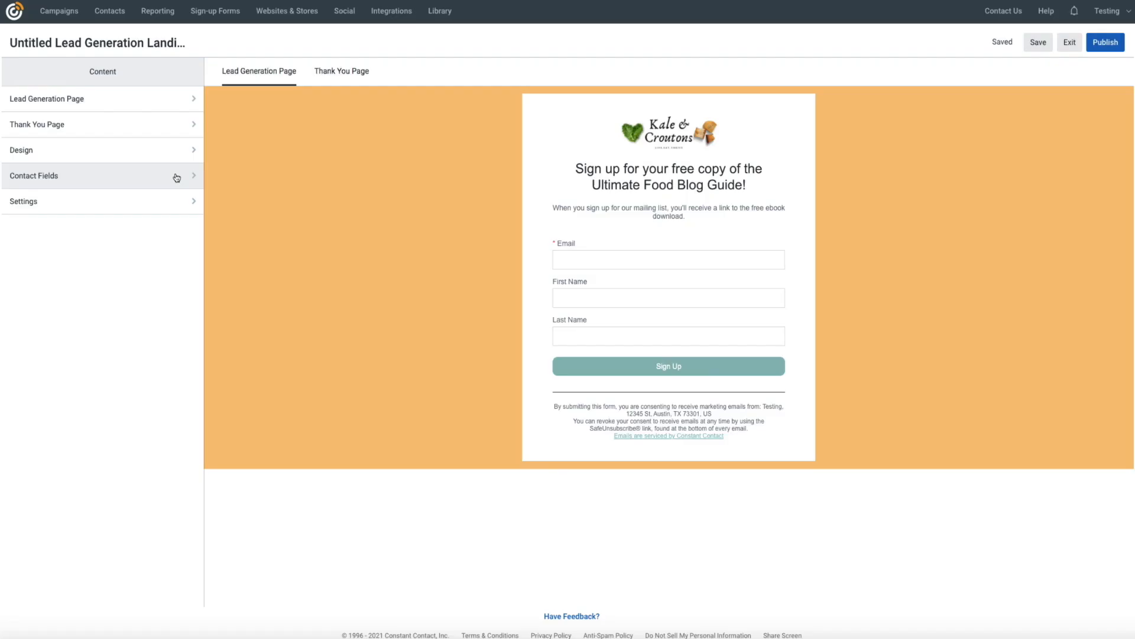
pyautogui.click(175, 176)
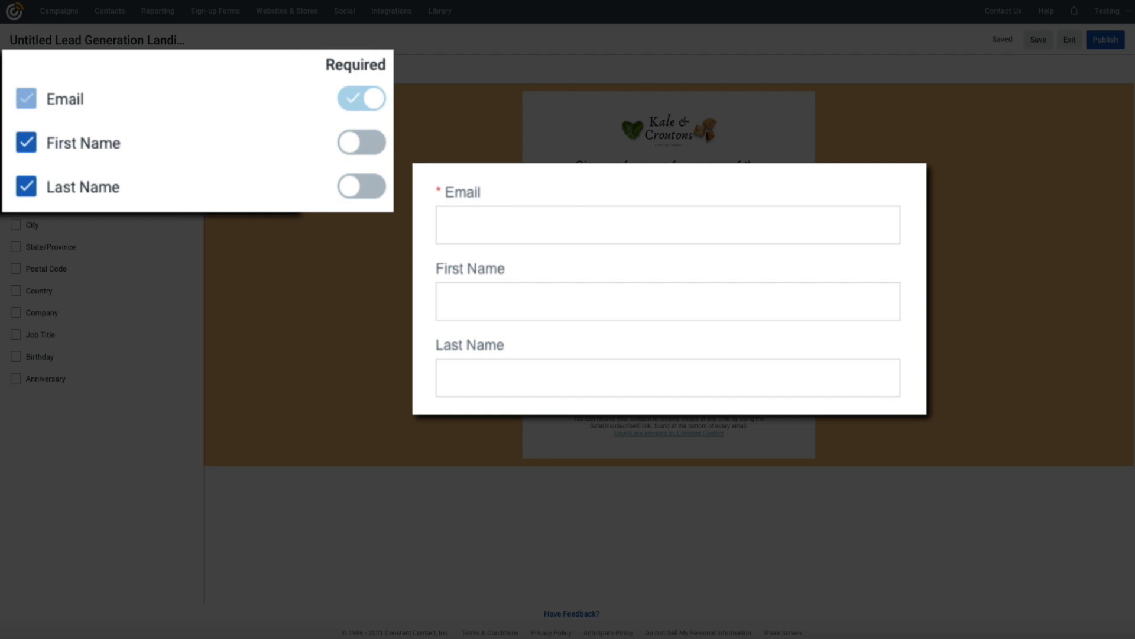
pyautogui.click(359, 148)
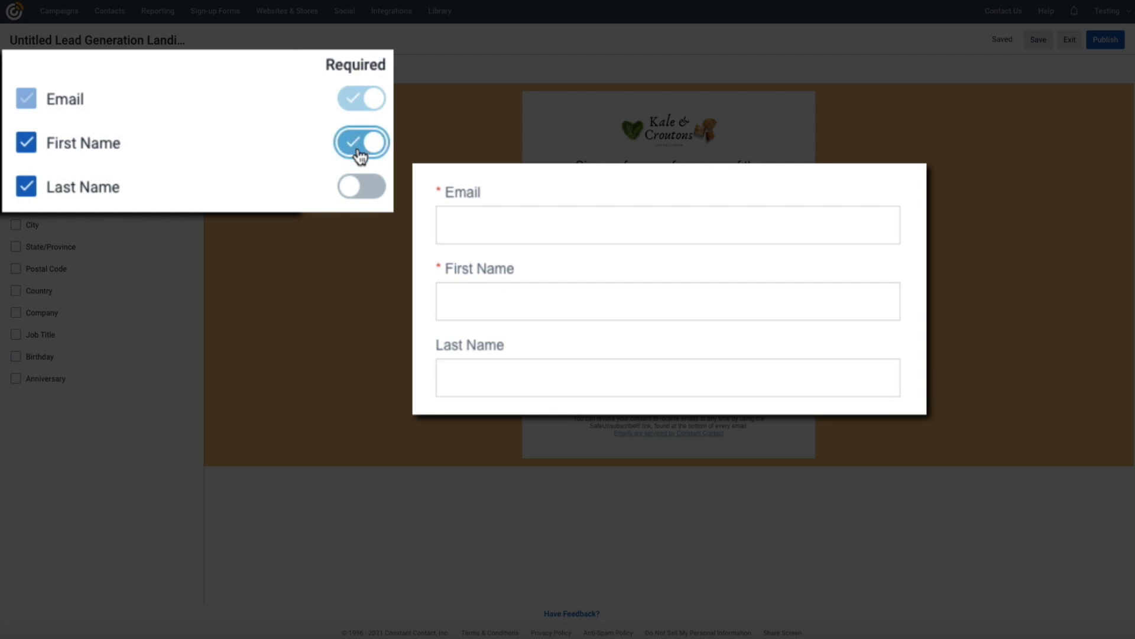
pyautogui.click(356, 190)
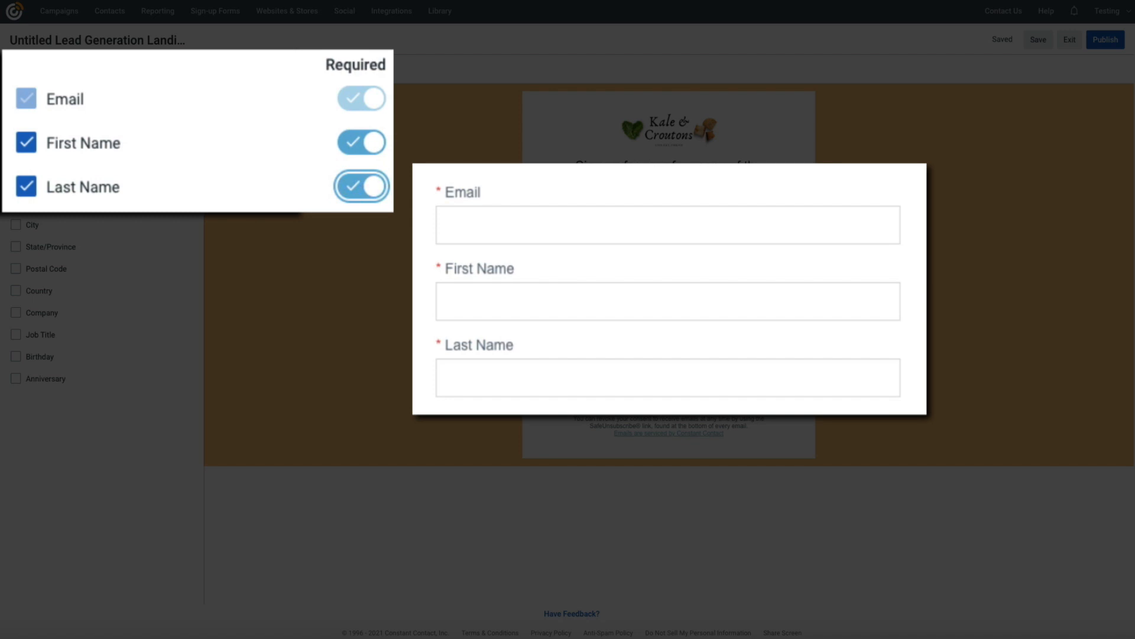
pyautogui.click(367, 185)
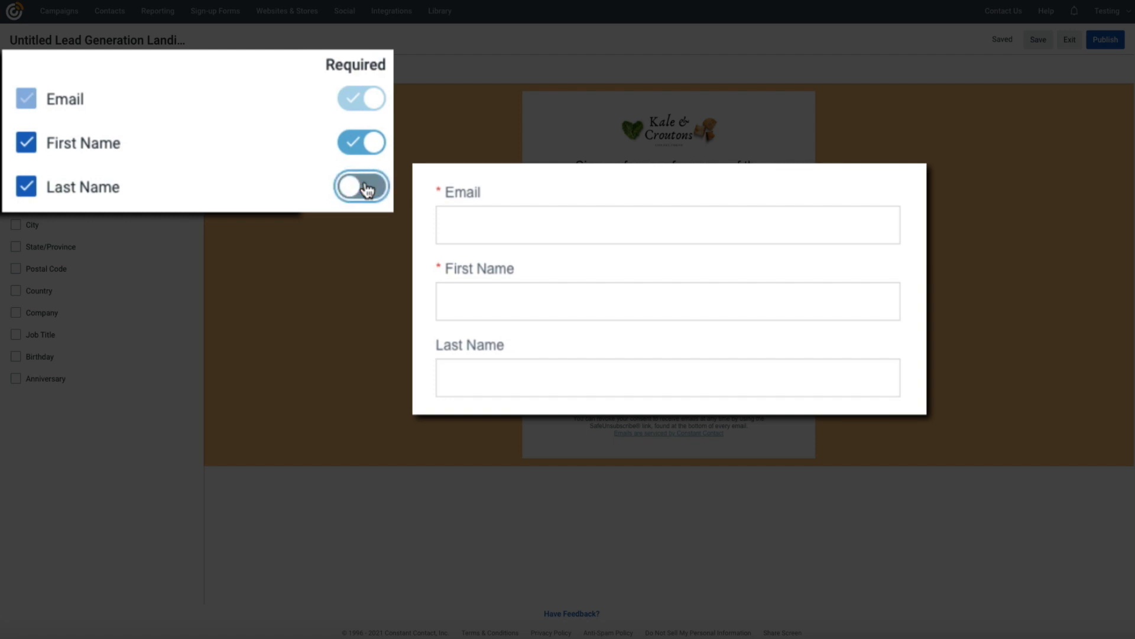
pyautogui.click(367, 152)
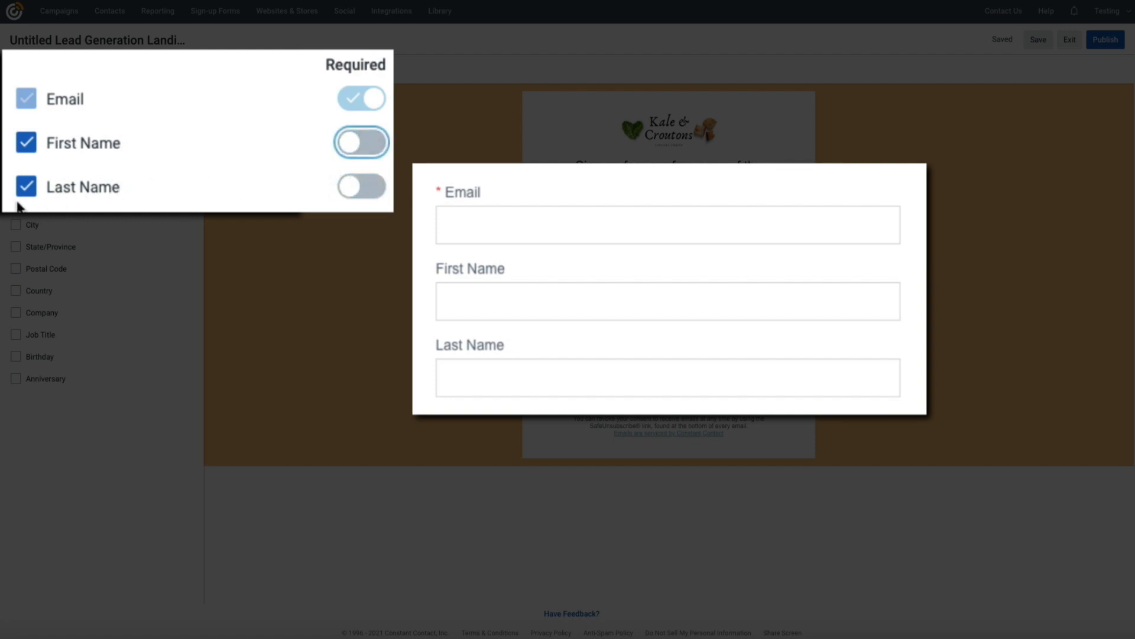
pyautogui.click(26, 187)
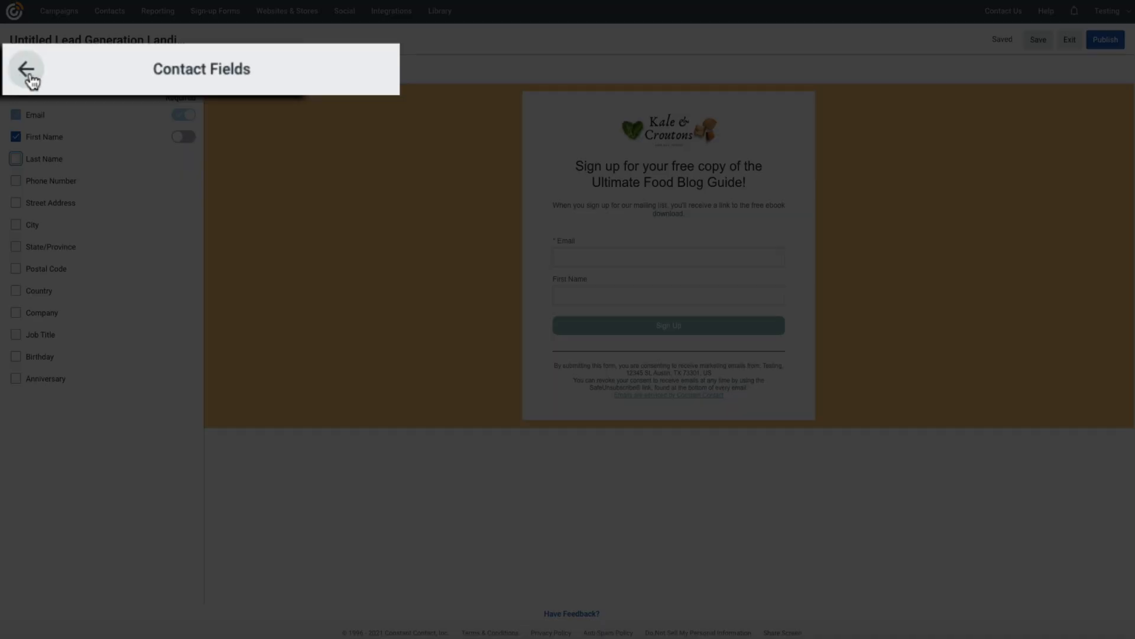
pyautogui.click(17, 72)
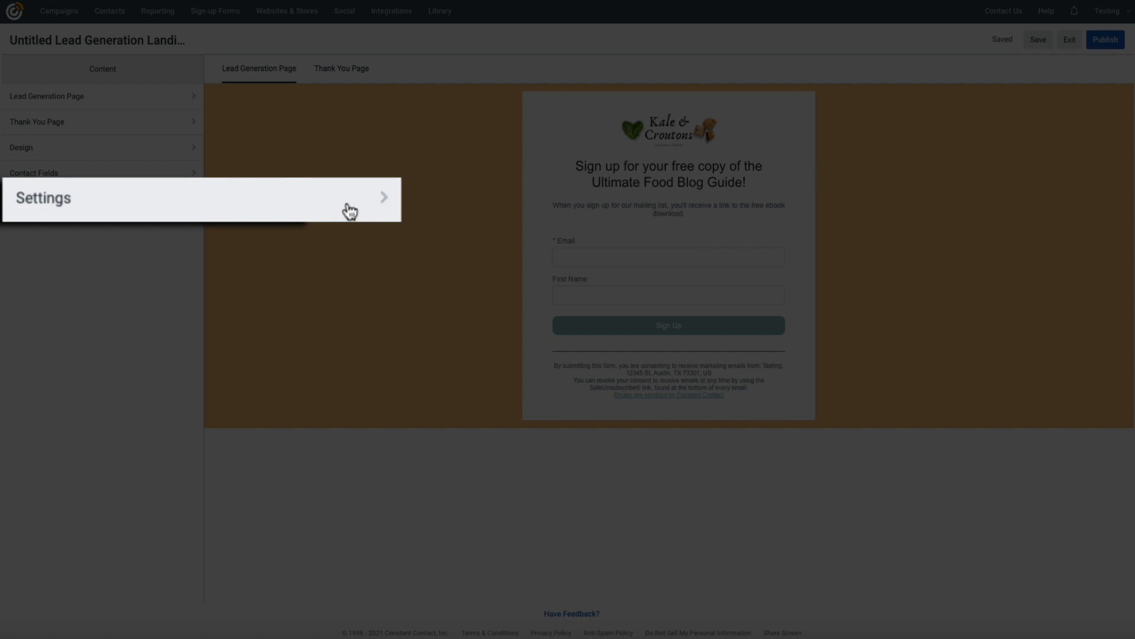
# - In Settings, choose the Food Blog Landing Page list and enable custom URL 'foodblogebook'
pyautogui.click(178, 201)
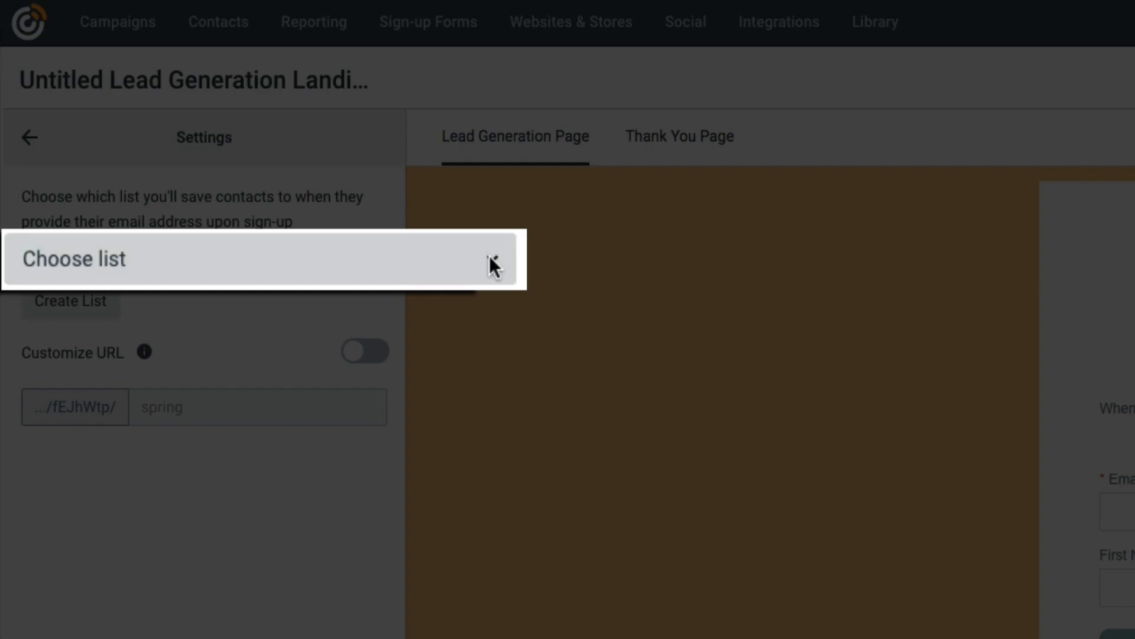
pyautogui.click(488, 258)
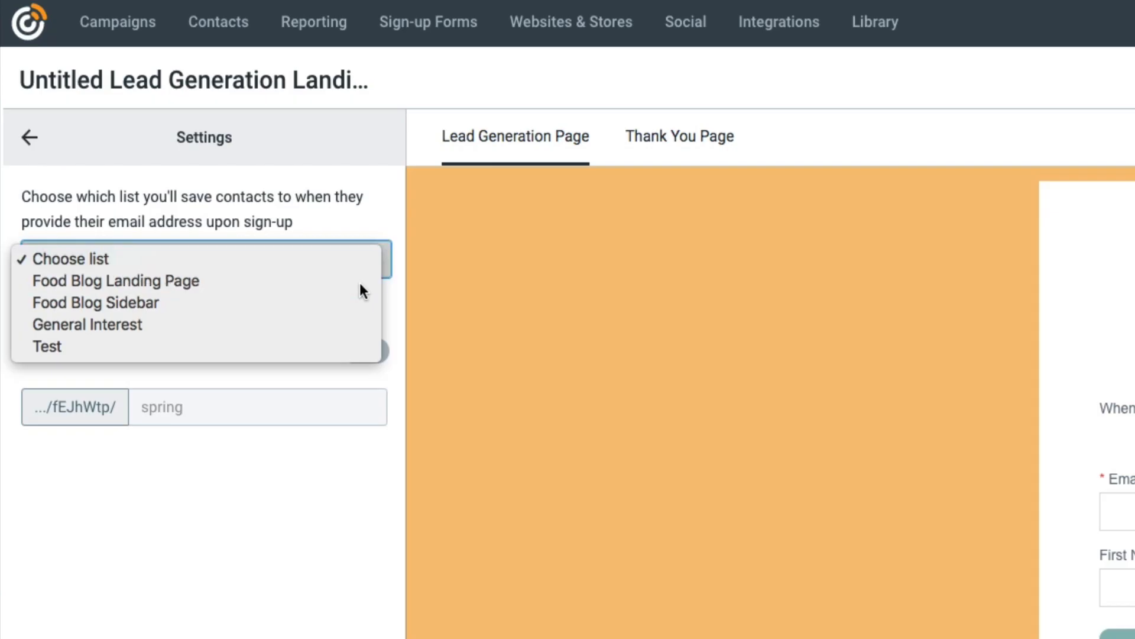
pyautogui.click(360, 283)
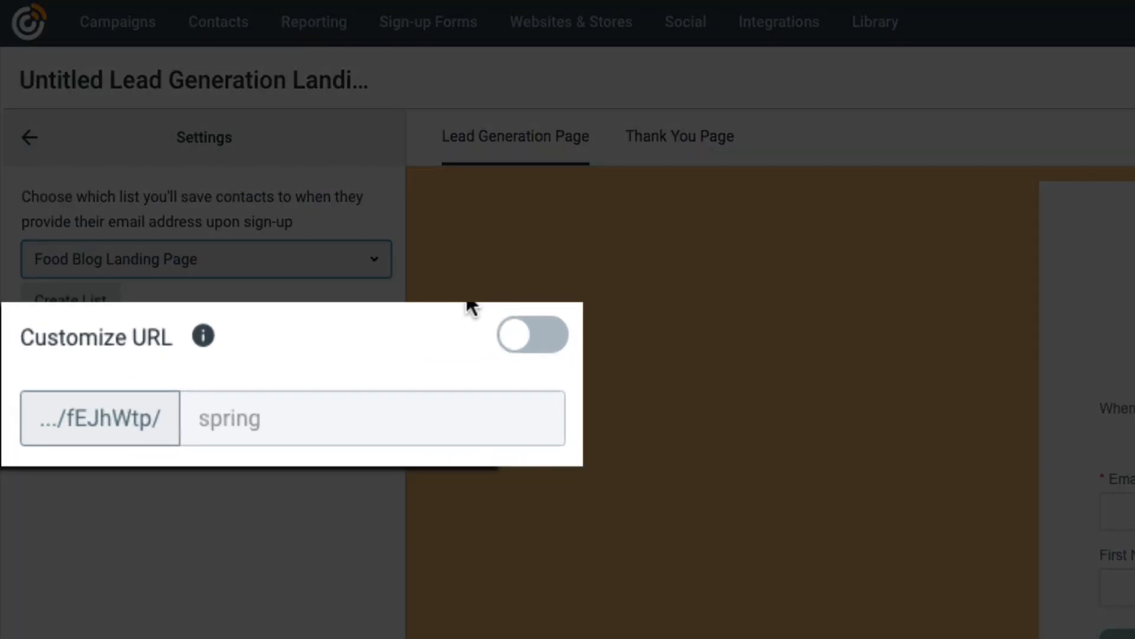
pyautogui.click(519, 344)
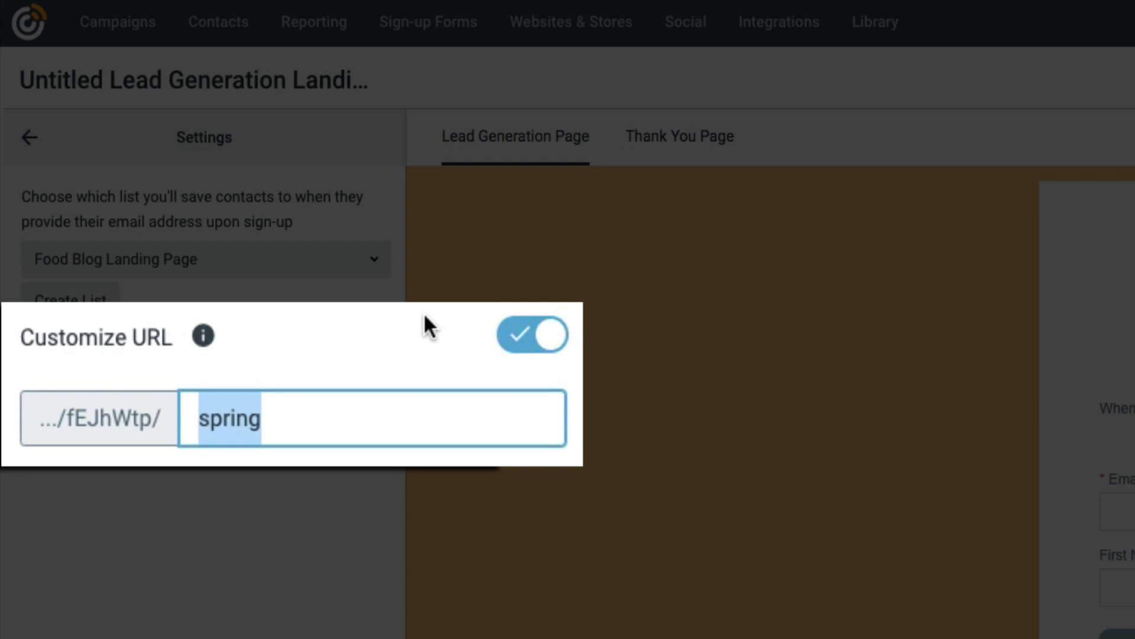
pyautogui.write('foodblogeboo')
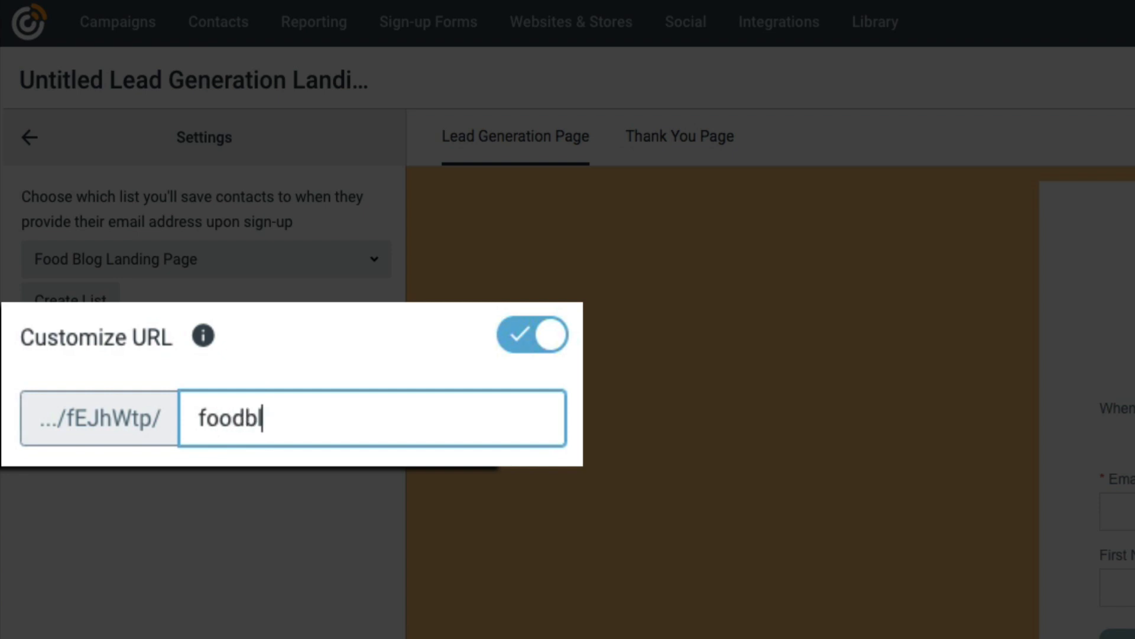
pyautogui.write('k')
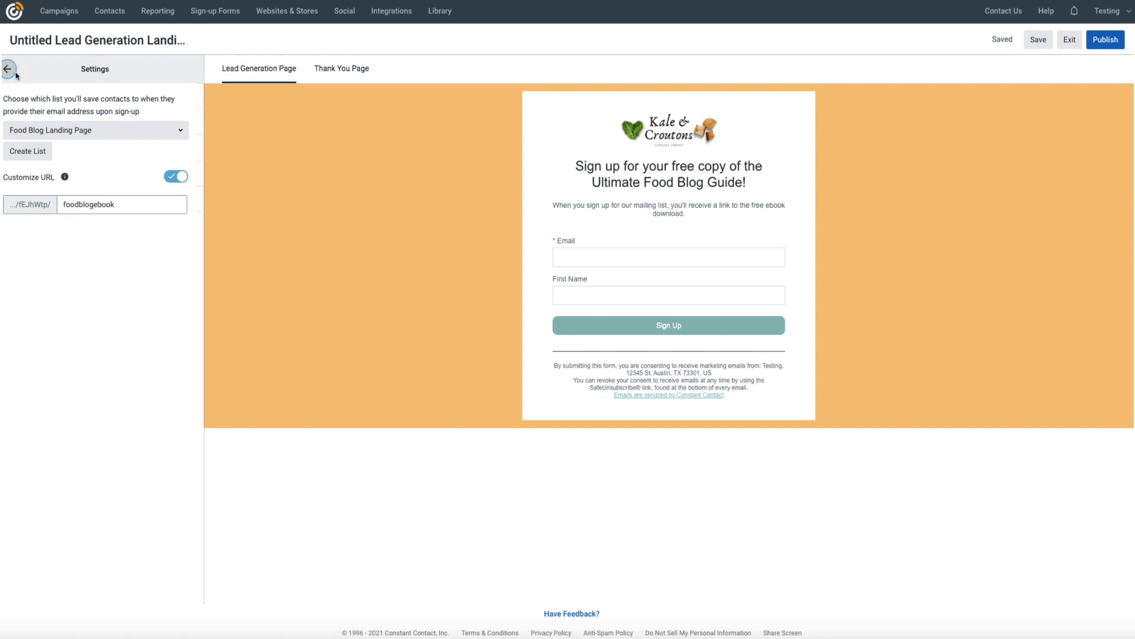
# - Switch the editor preview to the Thank You Page showing 'Thanks for Signing up!'
pyautogui.click(15, 70)
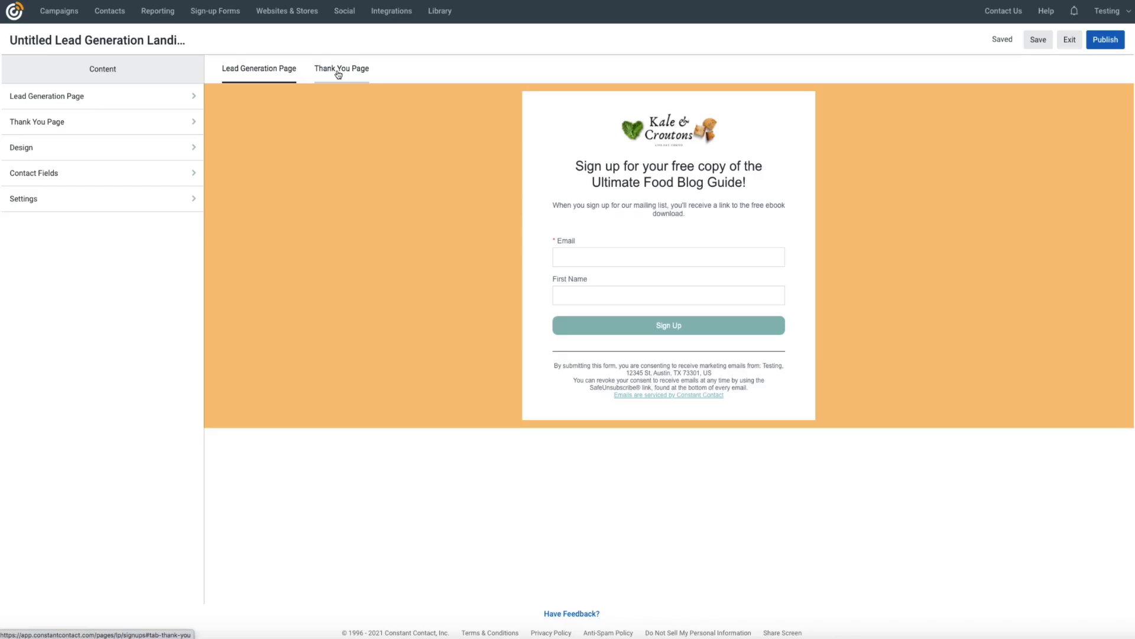
pyautogui.click(337, 70)
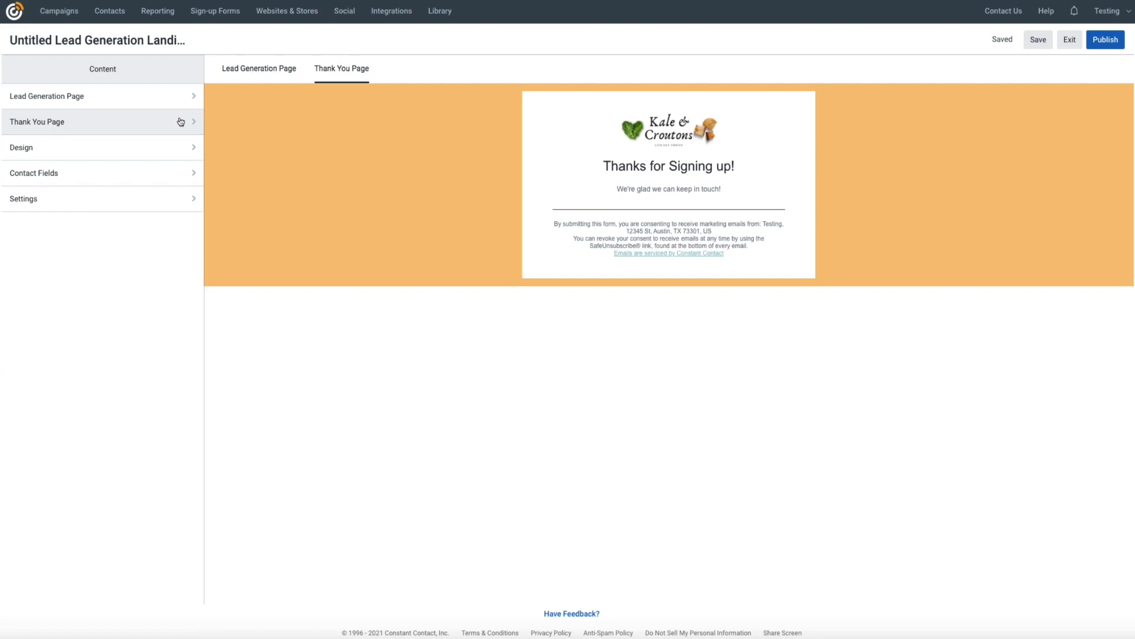
# - Replace the thank-you description with 'Here's your free copy of the Ultimate Food Blog Guide'
pyautogui.click(178, 122)
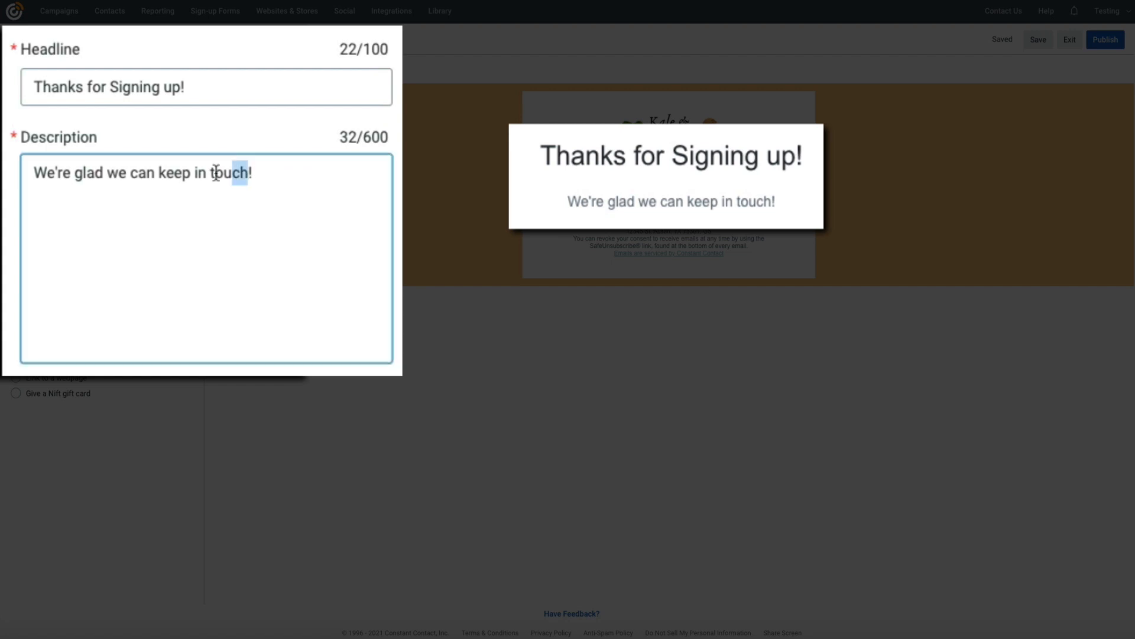
pyautogui.moveTo(249, 172); pyautogui.dragTo(33, 169)
pyautogui.write("Here's ")
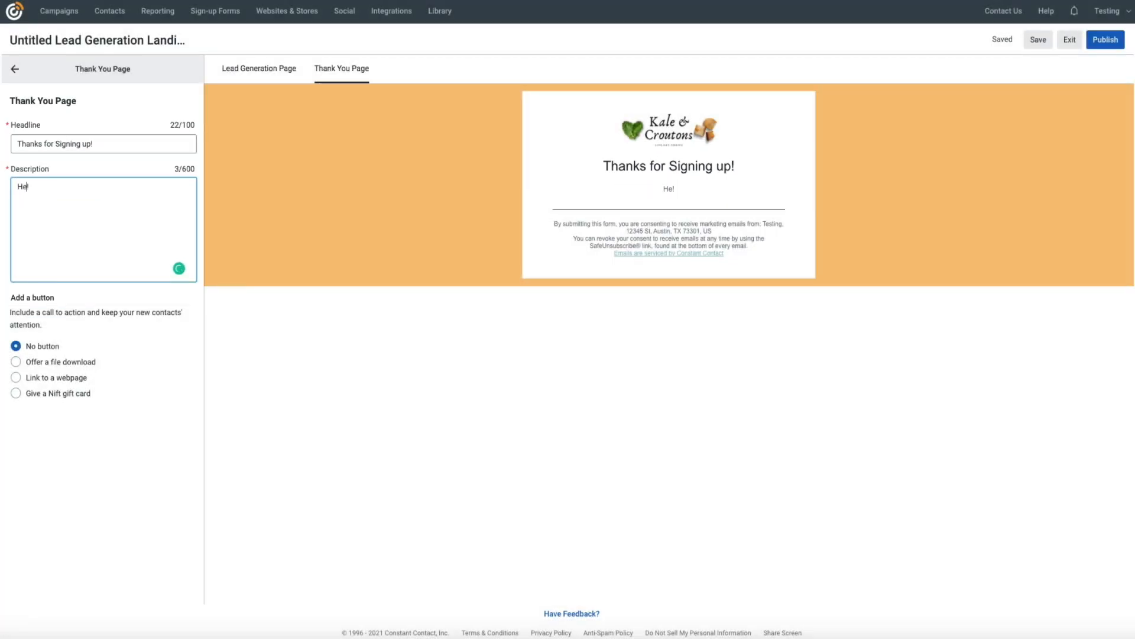
pyautogui.write('your free co')
pyautogui.write('py of the U')
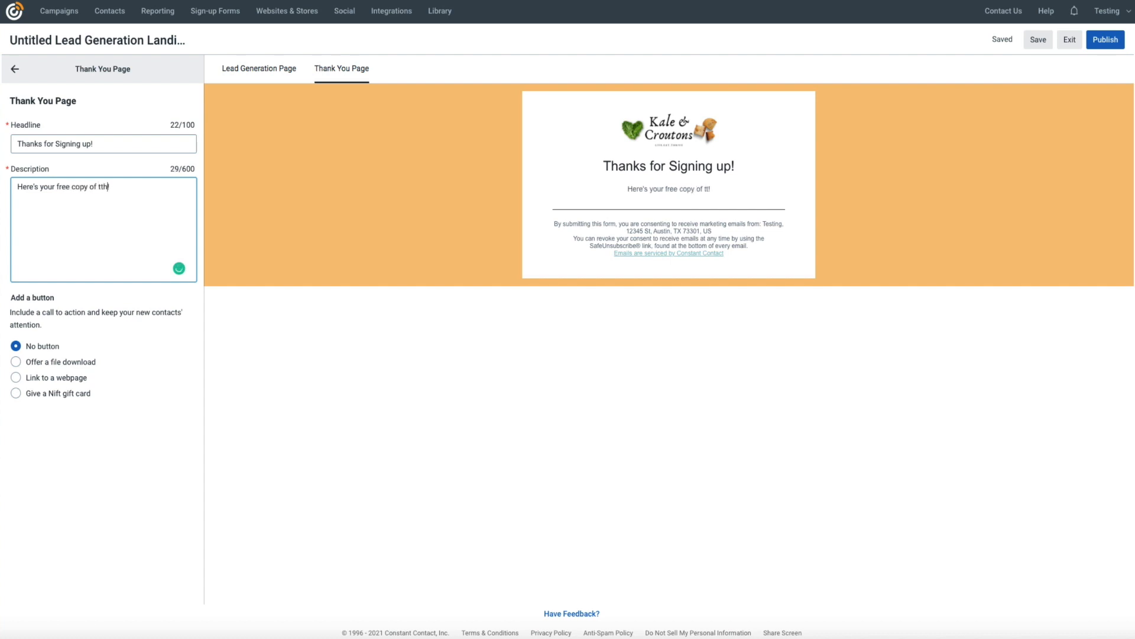
pyautogui.write('ltimate ')
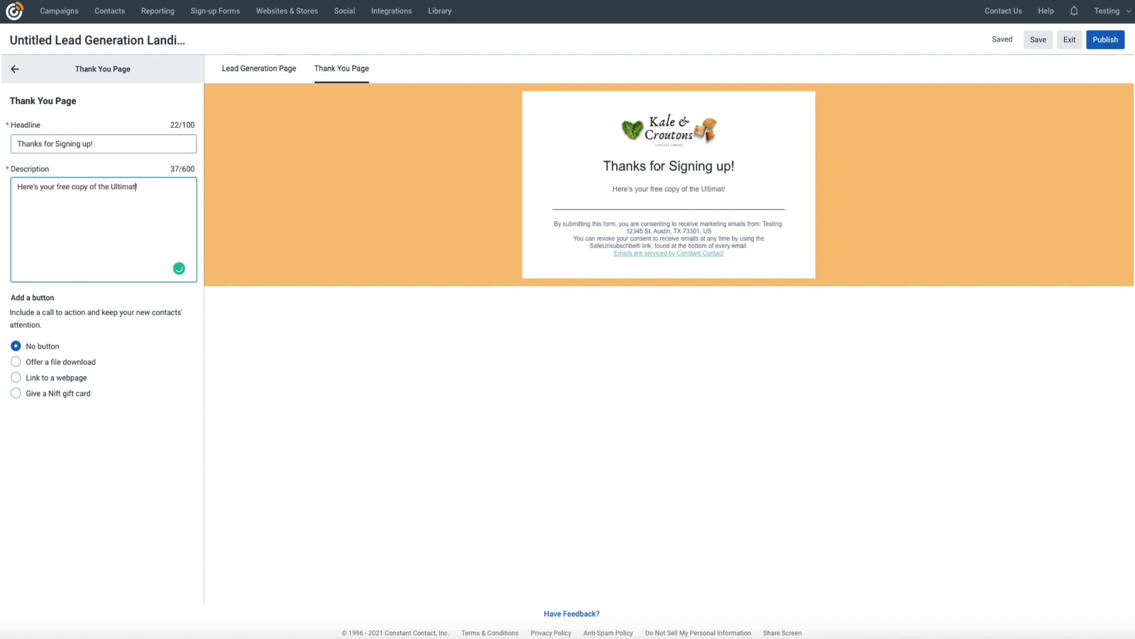
pyautogui.write('Food Blog Gu')
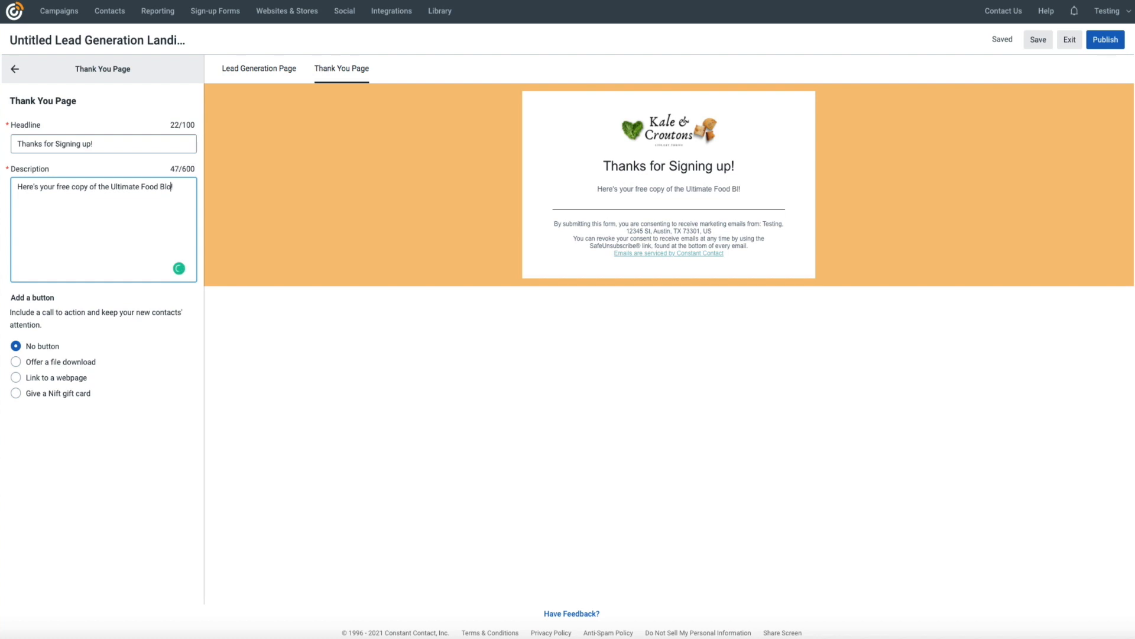
pyautogui.write('ide!')
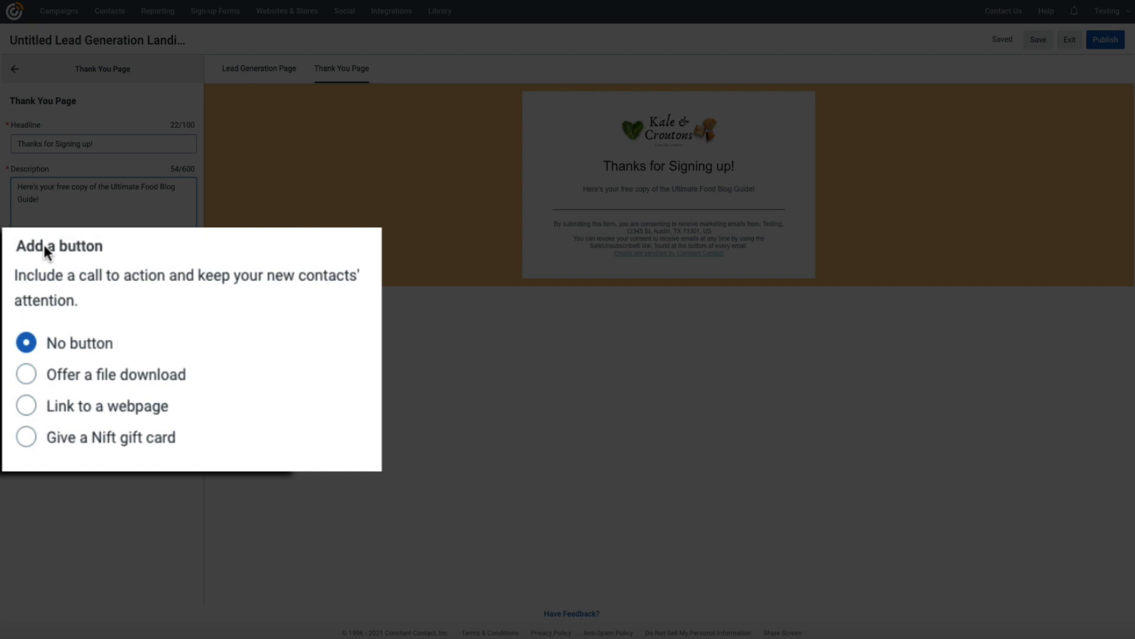
# - Make the thank-you button link to a webpage and label it 'DOWNLOAD EBOOK'
pyautogui.click(26, 408)
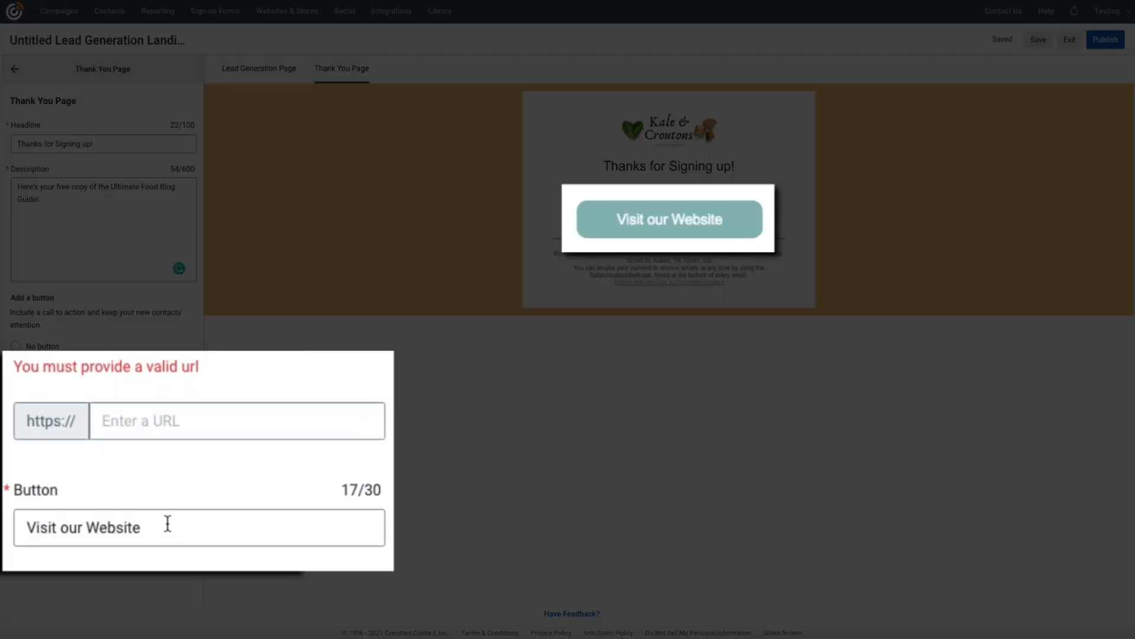
pyautogui.tripleClick(167, 522)
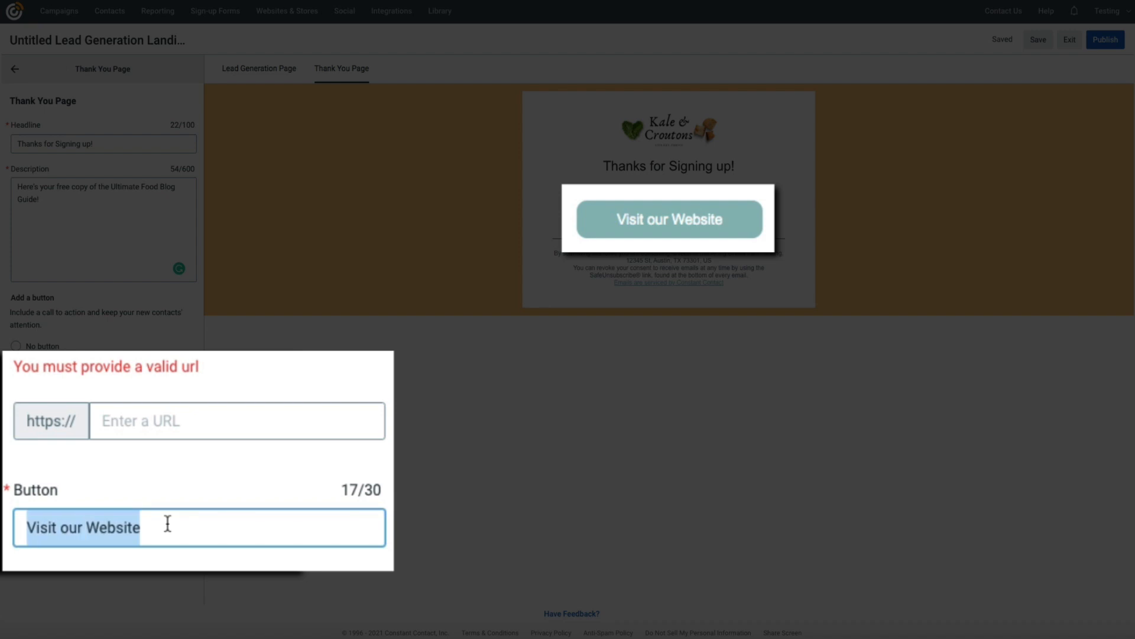
pyautogui.write('D')
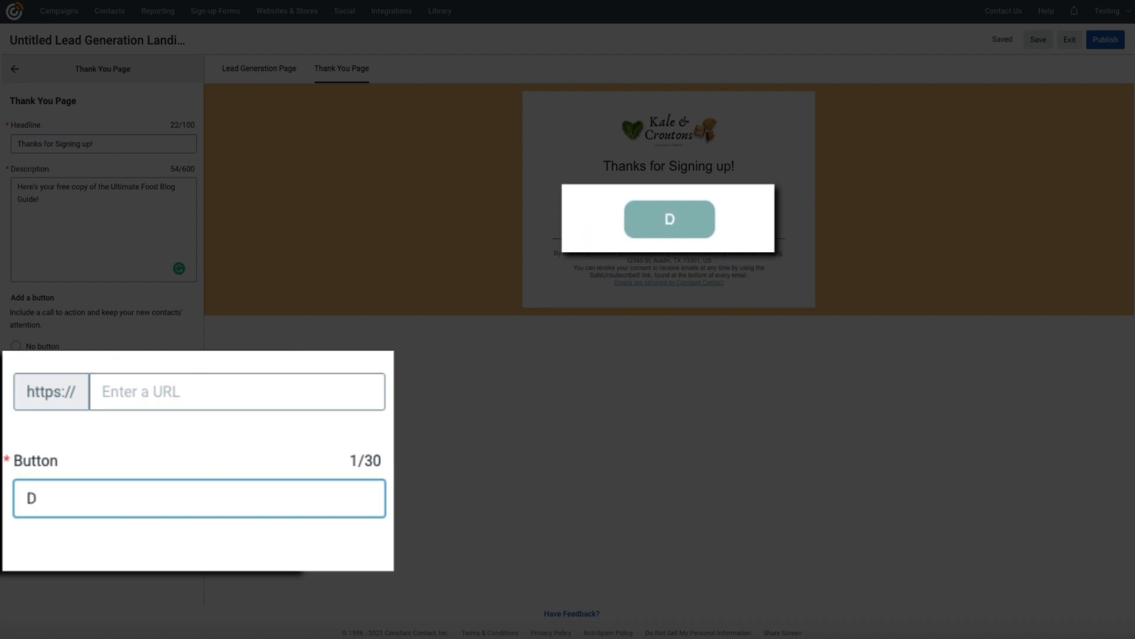
pyautogui.write('OWNLOAD EOO')
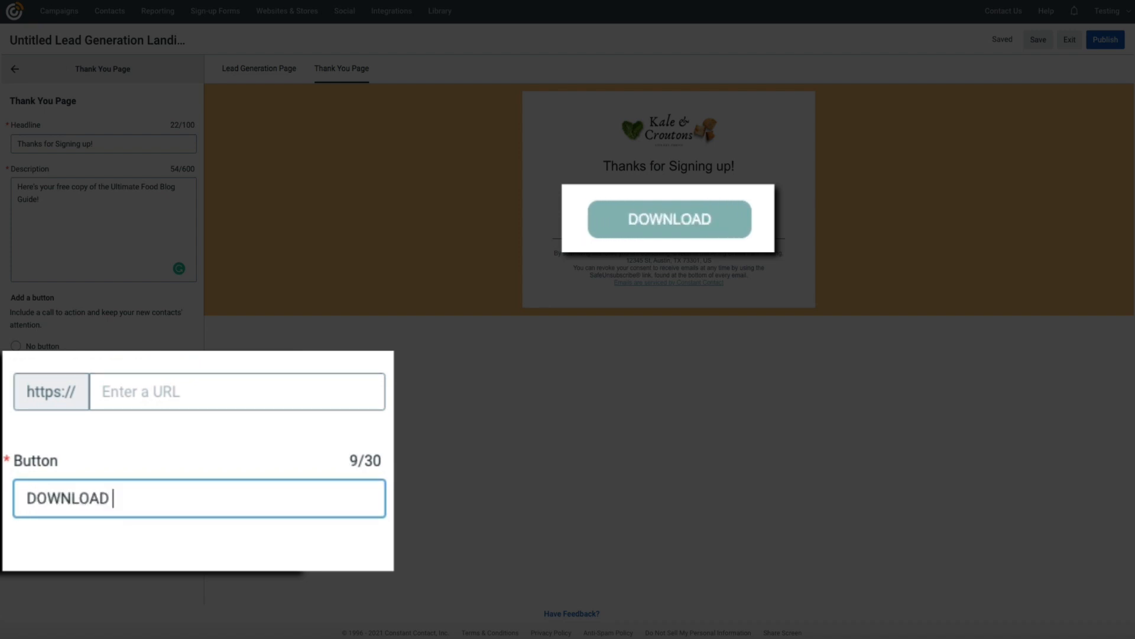
pyautogui.press('BackSpace')
pyautogui.press('BackSpace')
pyautogui.write('BOOK')
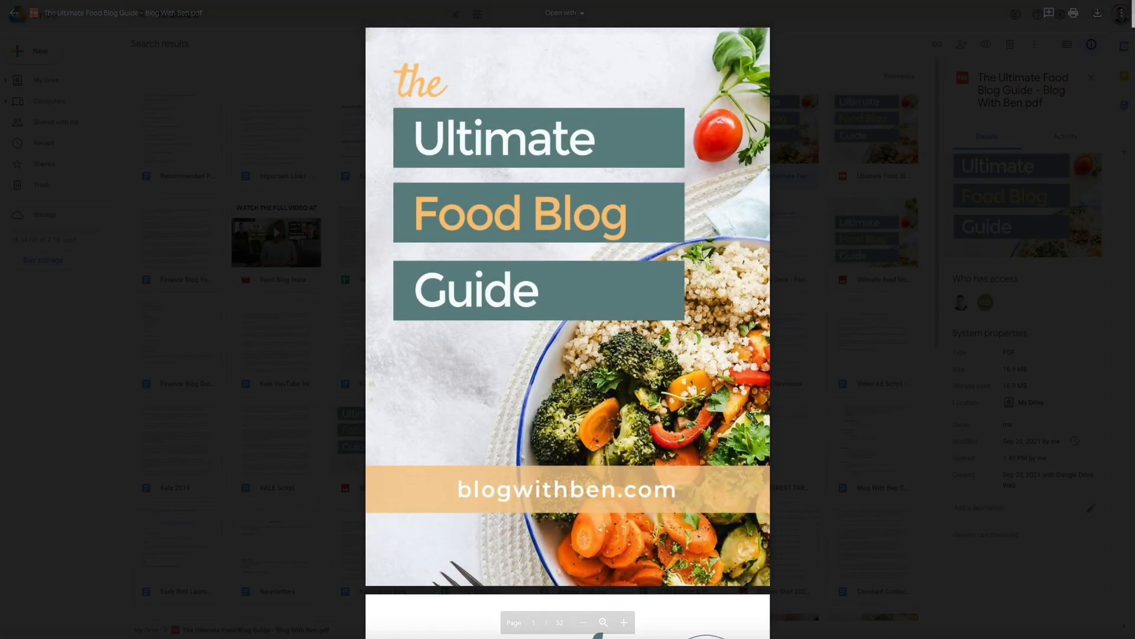
pyautogui.scroll(-5, 714, 406)
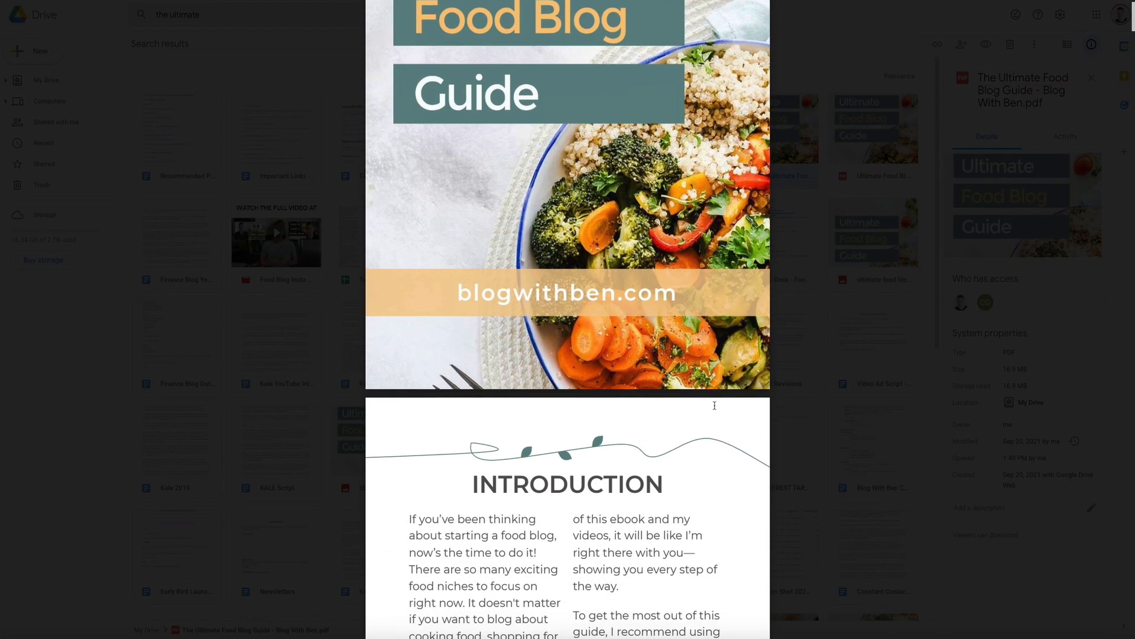
pyautogui.scroll(-6, 715, 405)
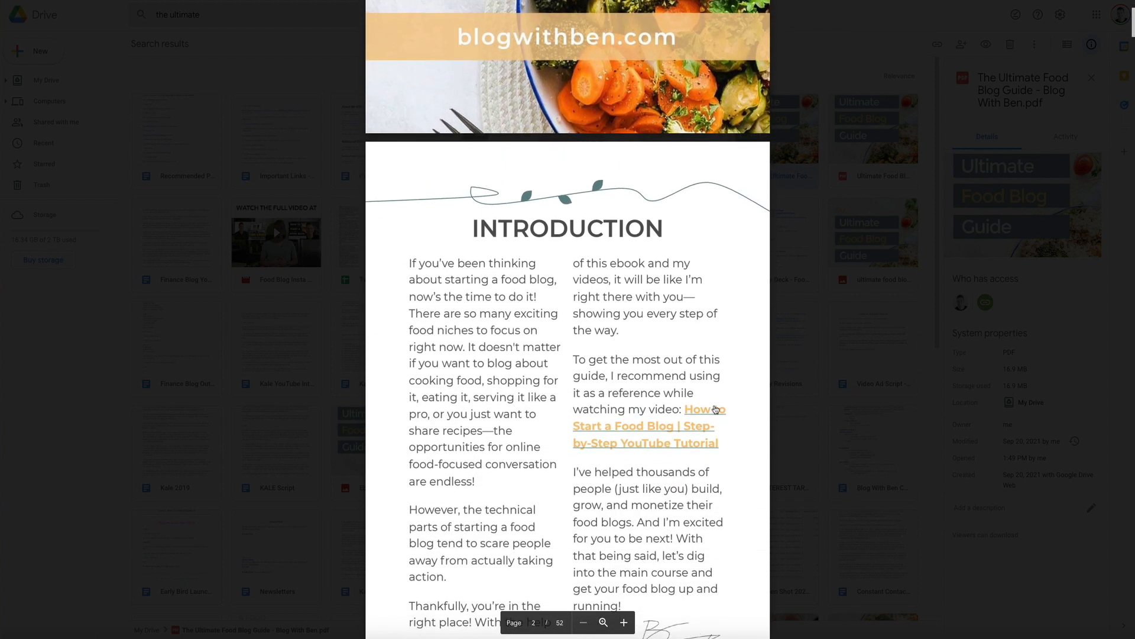
pyautogui.scroll(-6, 715, 408)
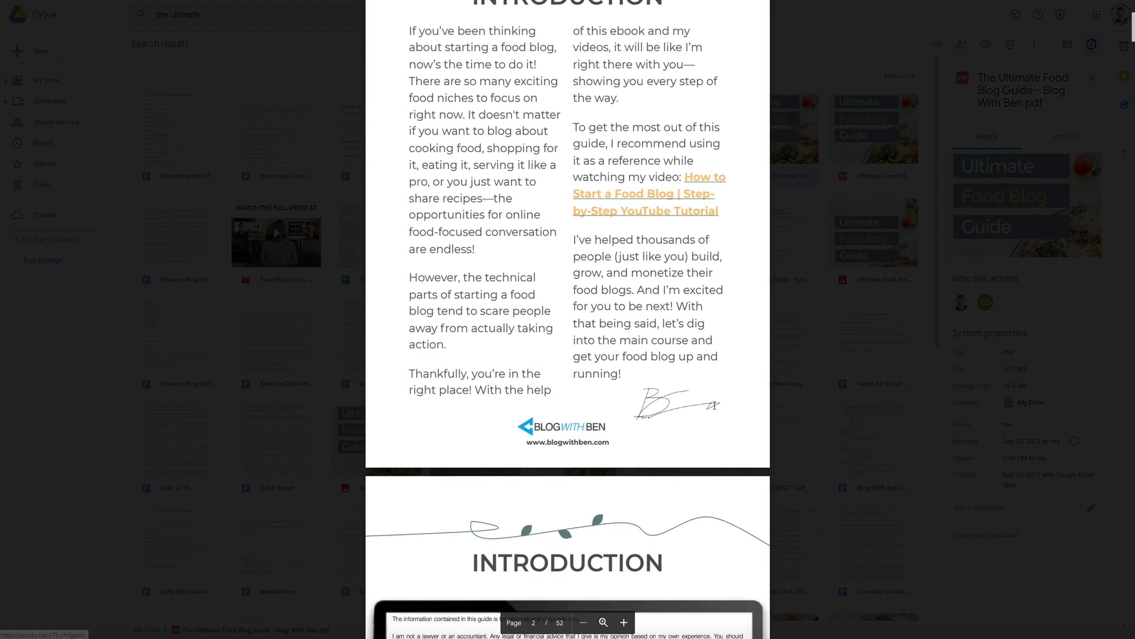
pyautogui.scroll(-8, 714, 406)
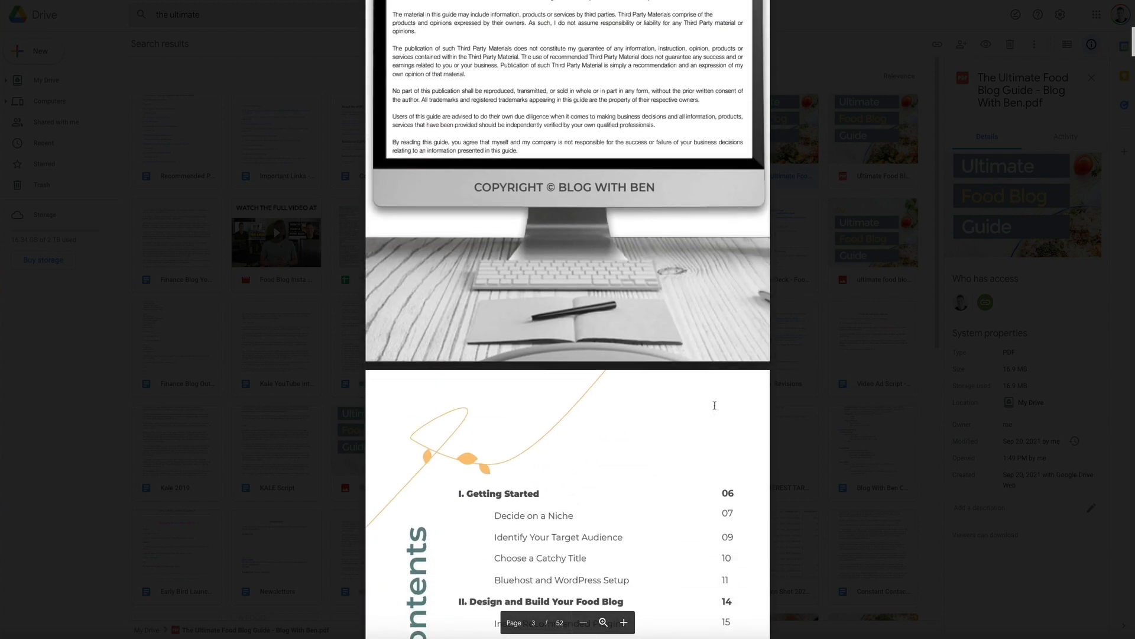
pyautogui.scroll(-8, 714, 405)
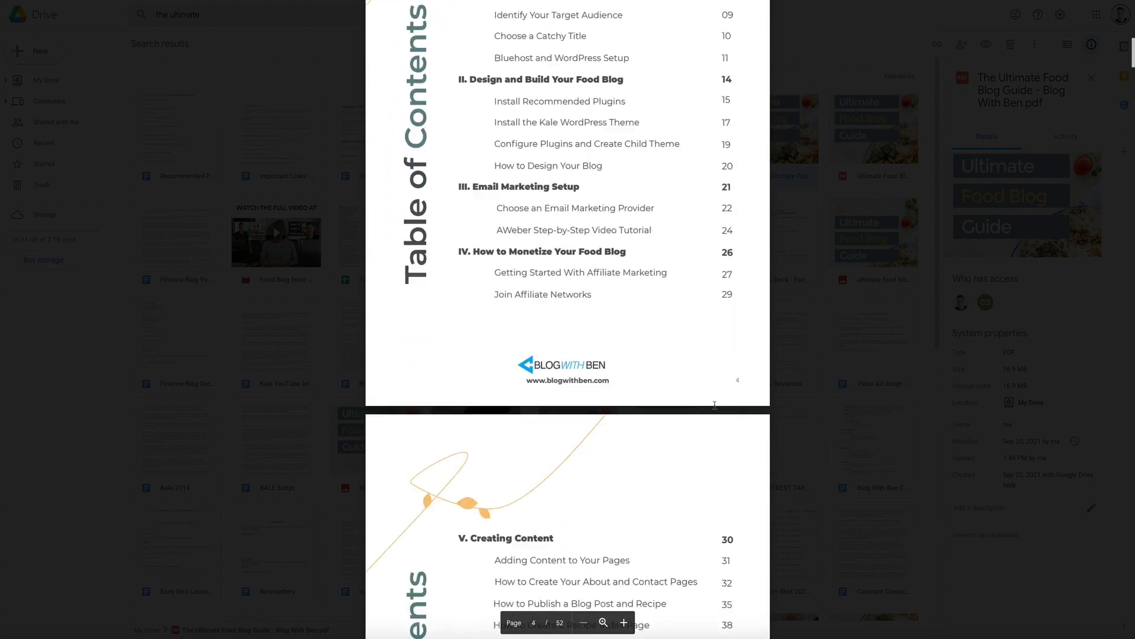
pyautogui.scroll(-10, 715, 406)
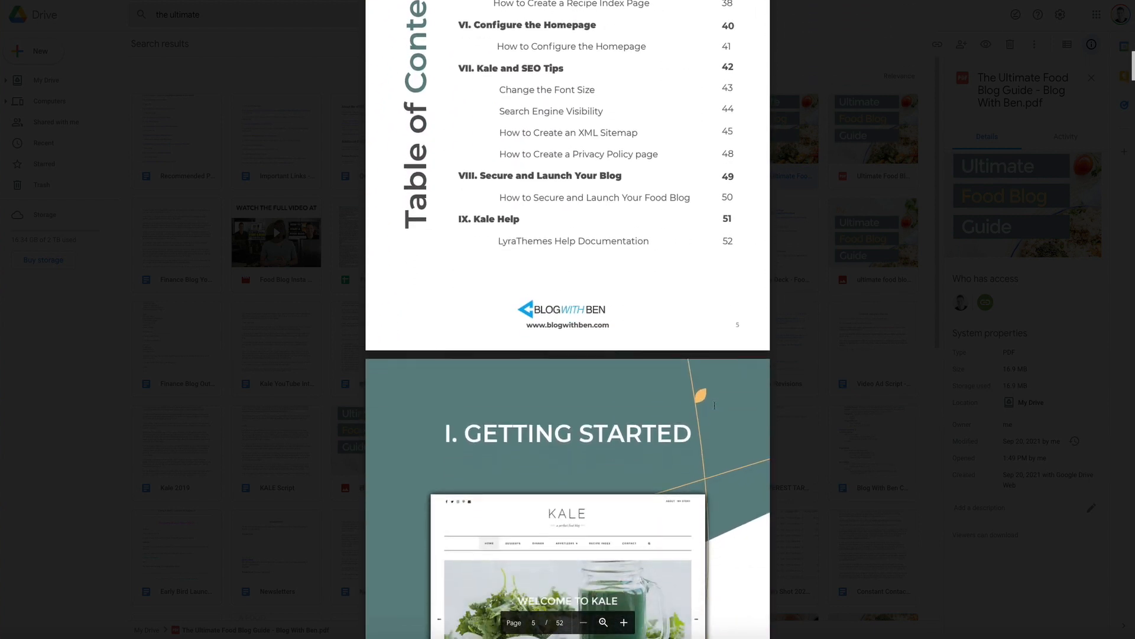
pyautogui.scroll(-10, 715, 405)
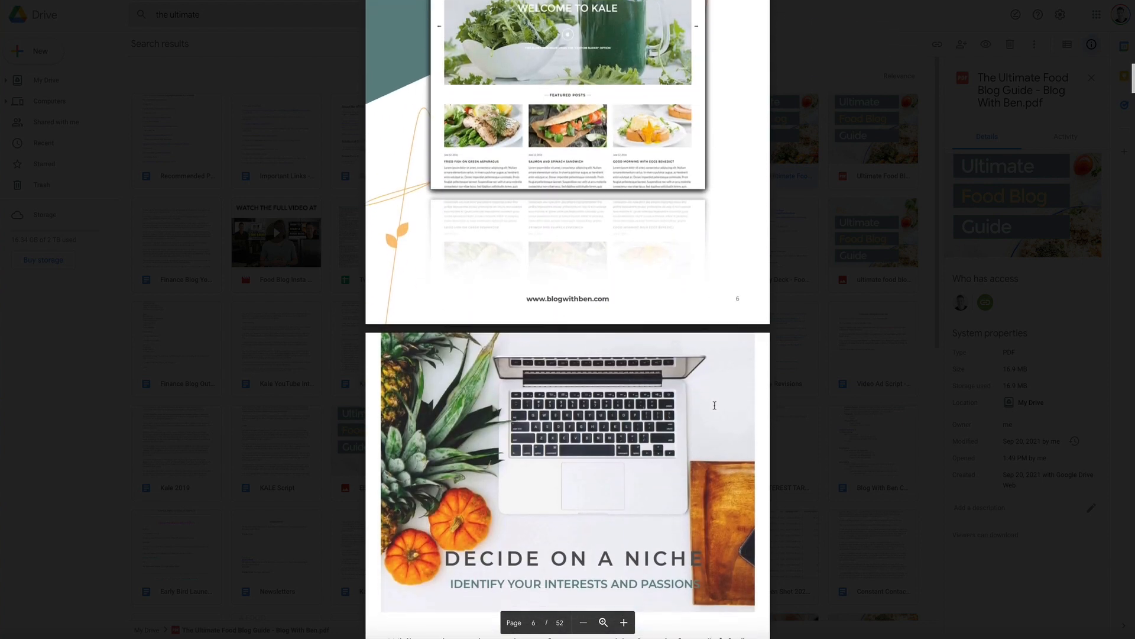
pyautogui.scroll(-9, 714, 405)
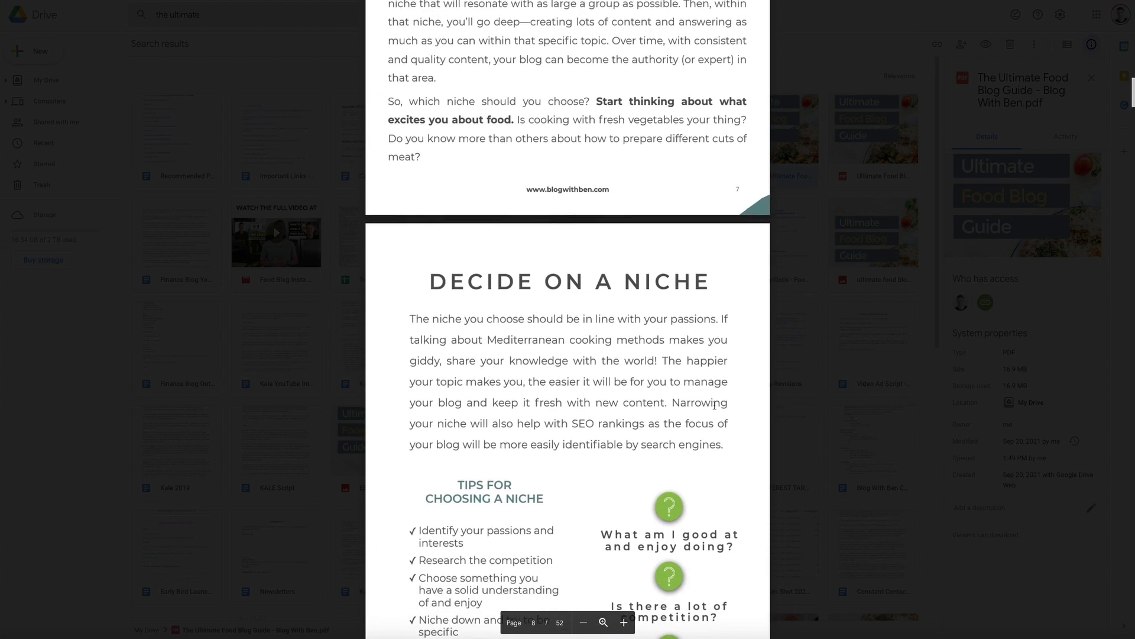
pyautogui.scroll(-7, 714, 405)
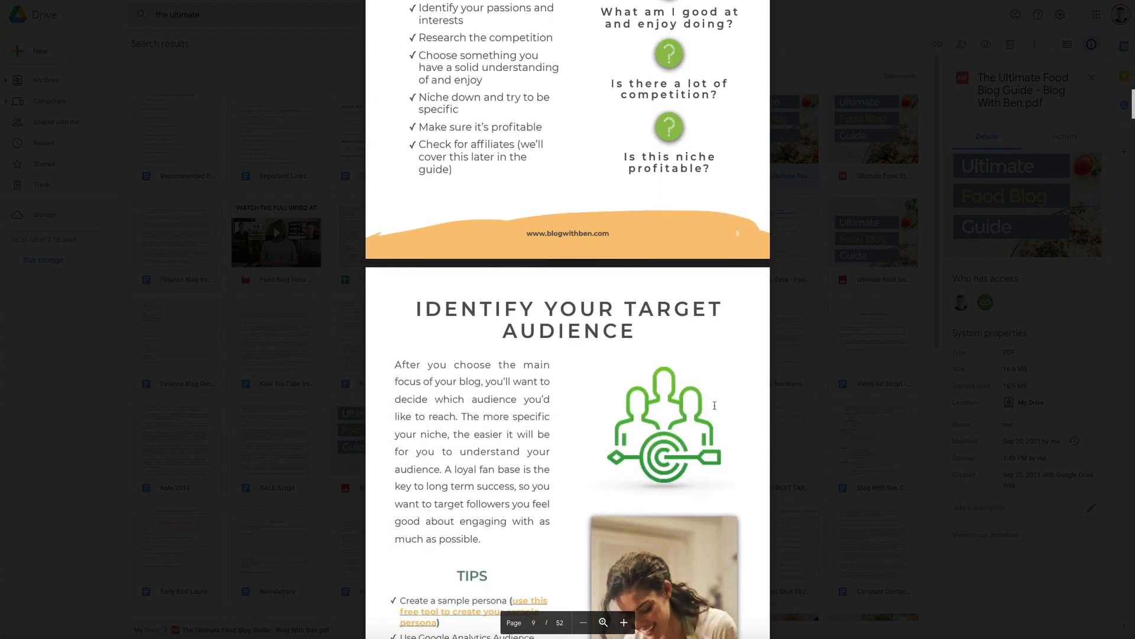
pyautogui.scroll(-7, 714, 405)
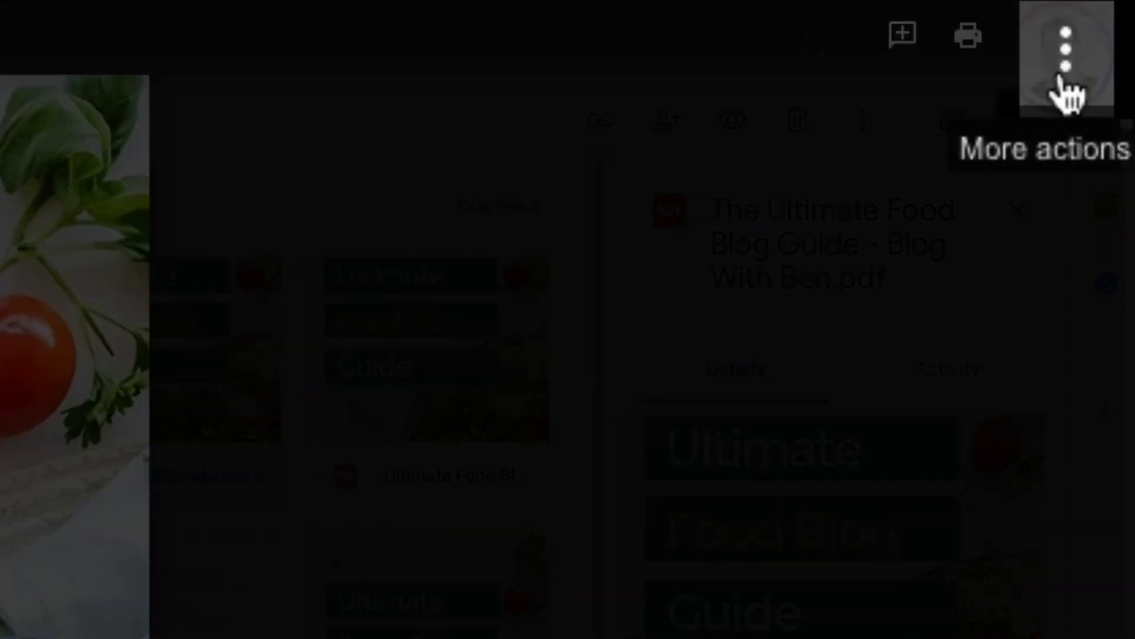
# - Share the Ultimate Food Blog Guide PDF as anyone-with-link viewable and copy its link
pyautogui.click(1099, 44)
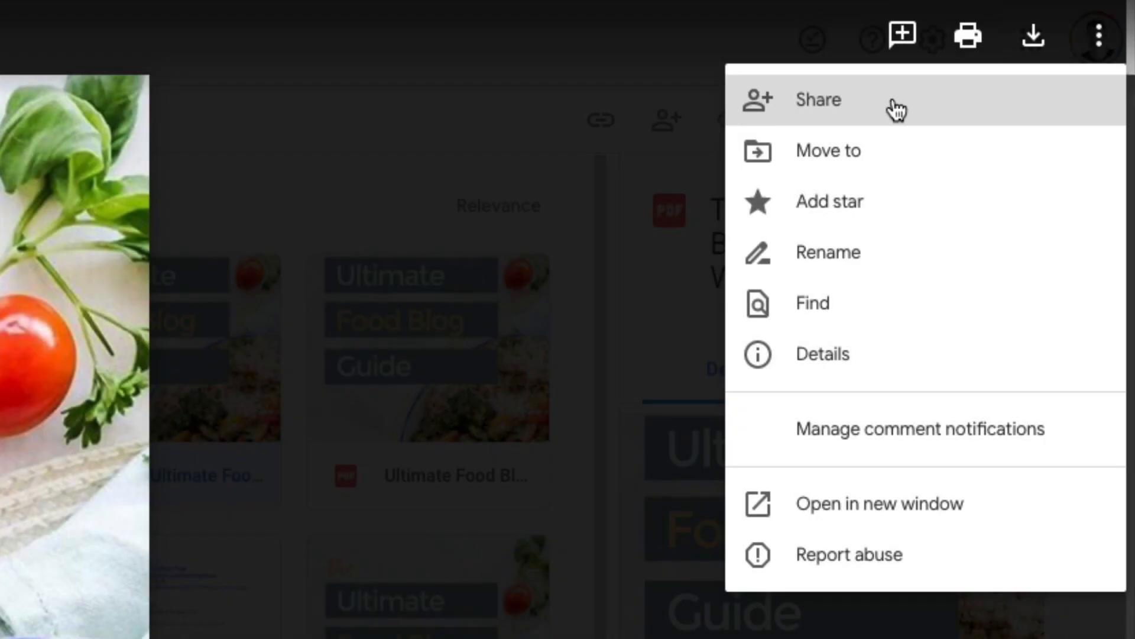
pyautogui.click(891, 108)
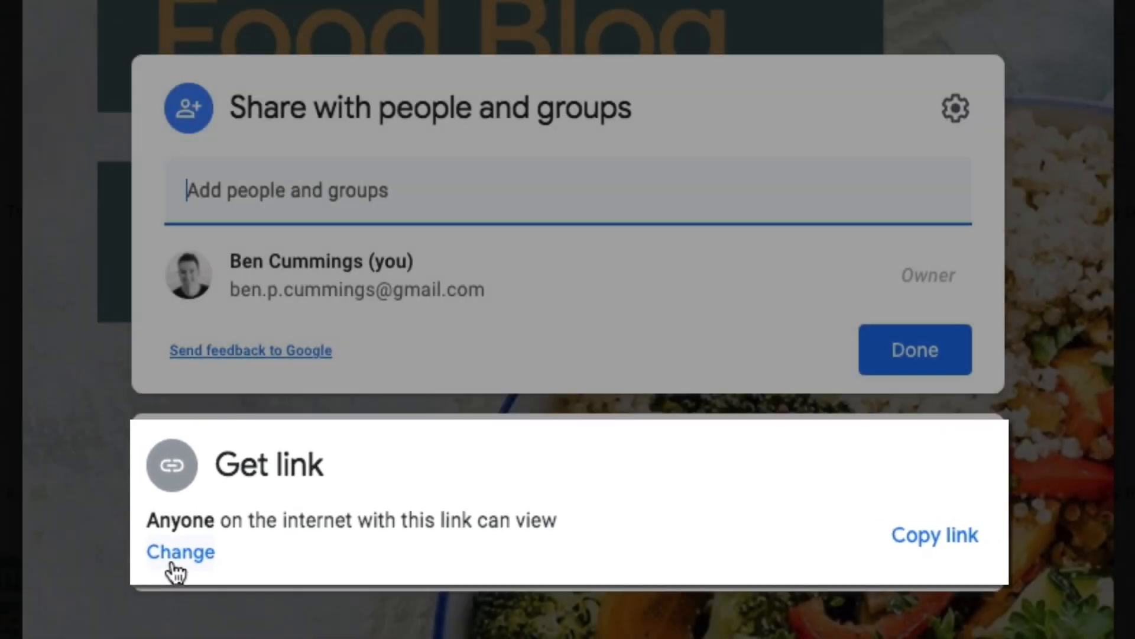
pyautogui.click(172, 556)
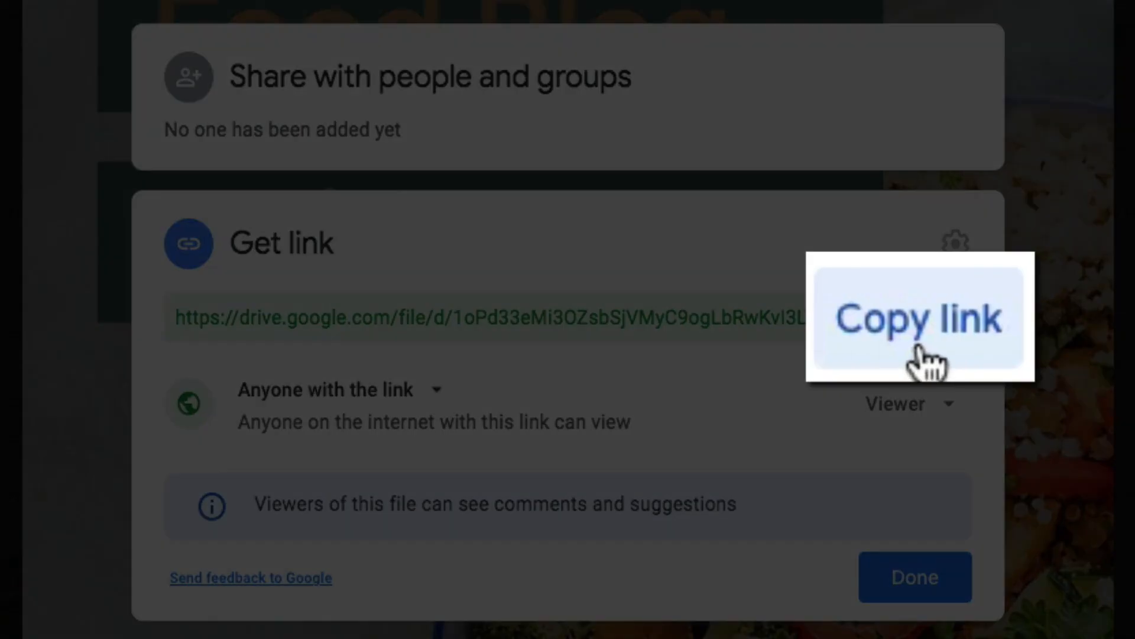
pyautogui.click(923, 340)
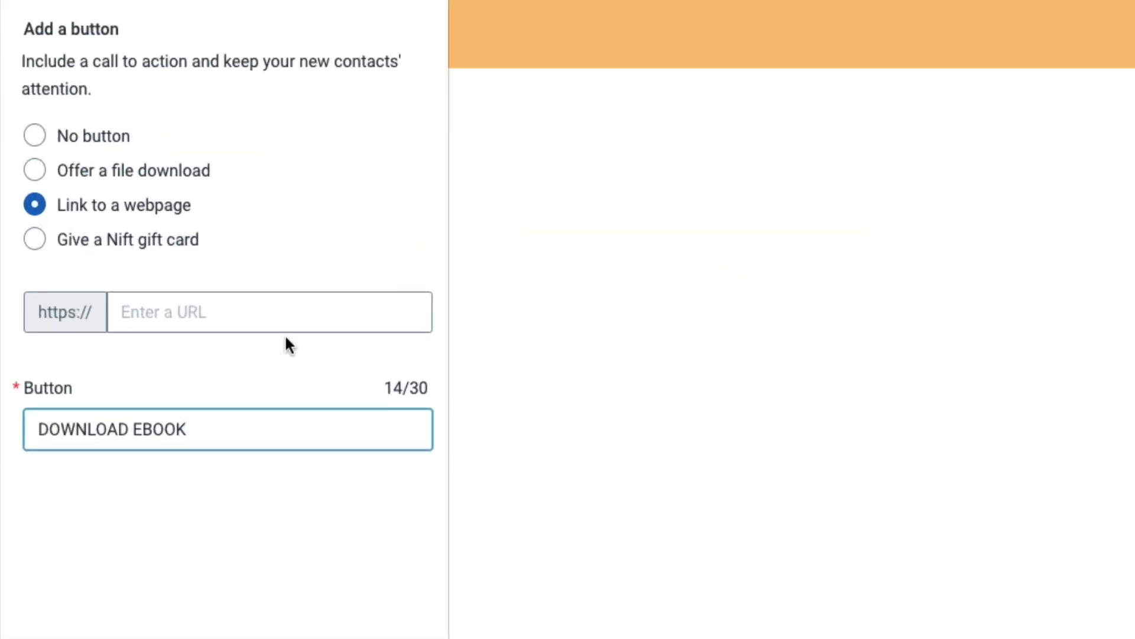
pyautogui.click(90, 427)
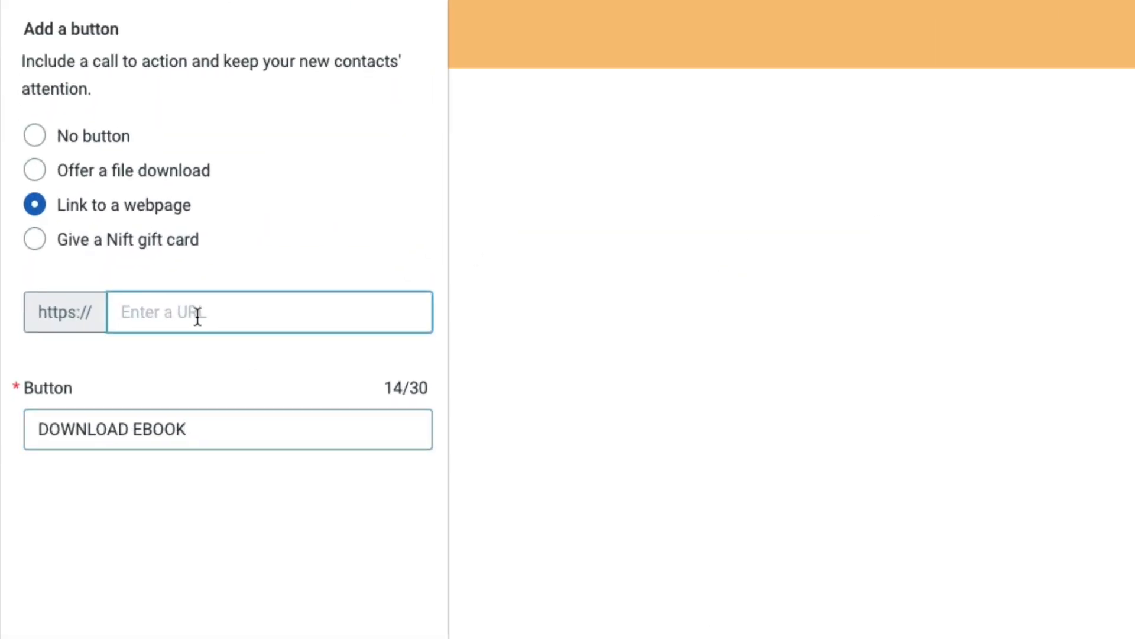
pyautogui.hotkey('ctrl', 'v')
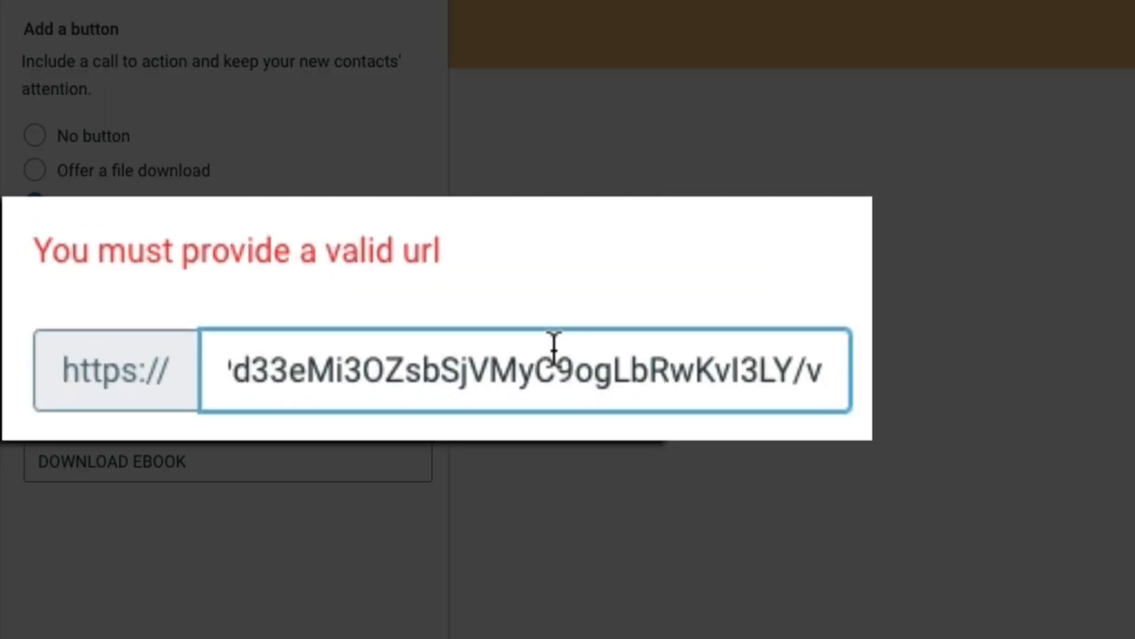
pyautogui.moveTo(336, 370); pyautogui.dragTo(200, 360)
pyautogui.press('BackSpace')
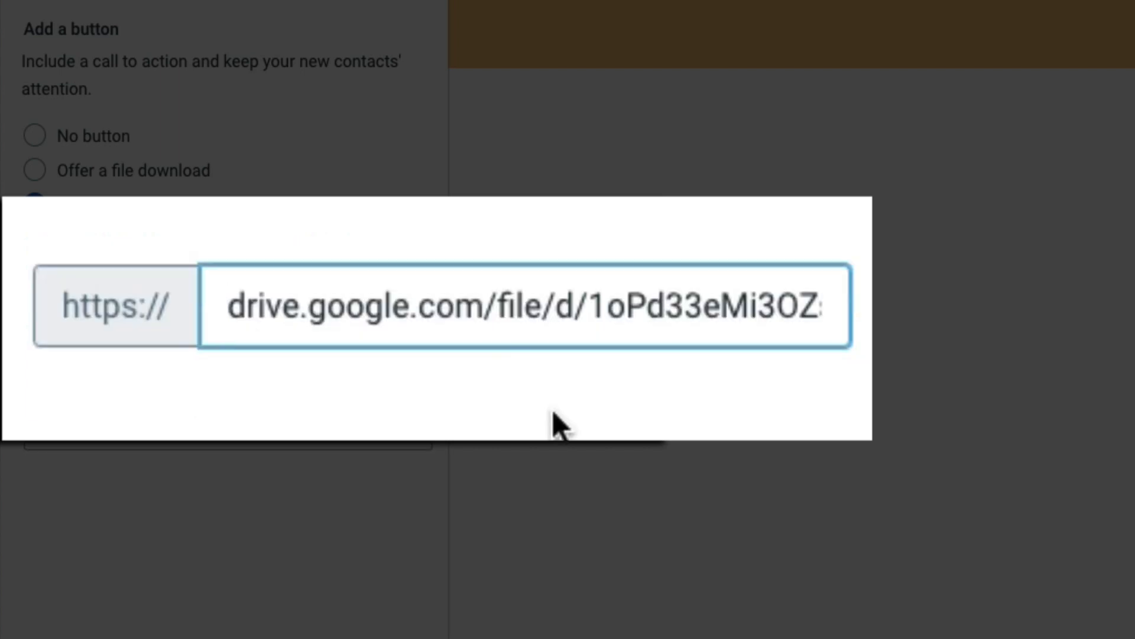
pyautogui.click(592, 426)
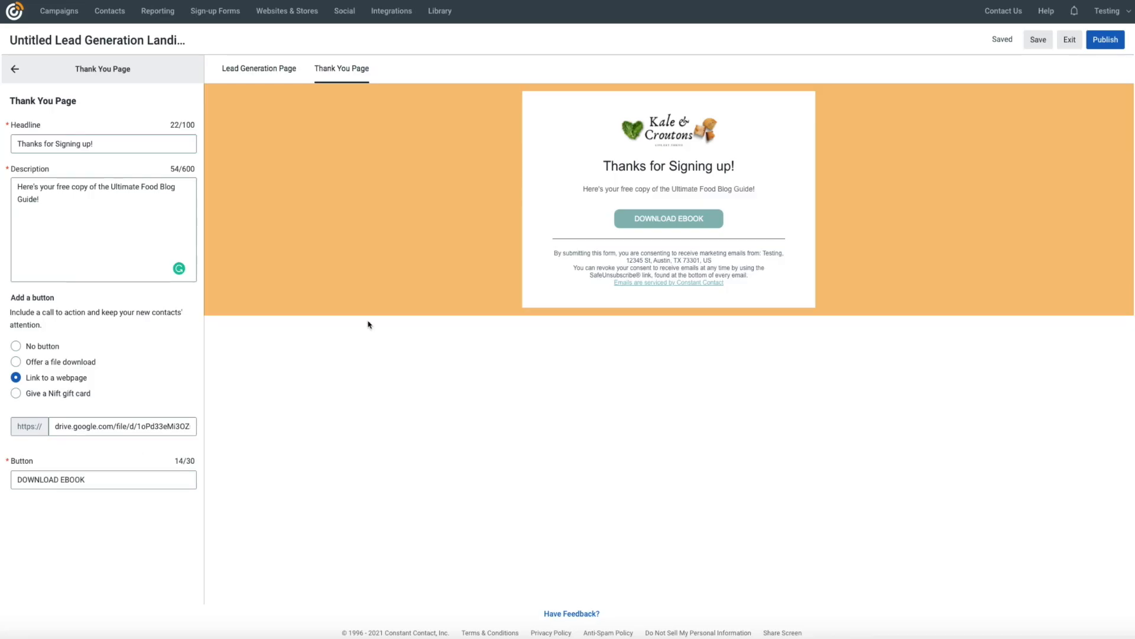
pyautogui.click(249, 69)
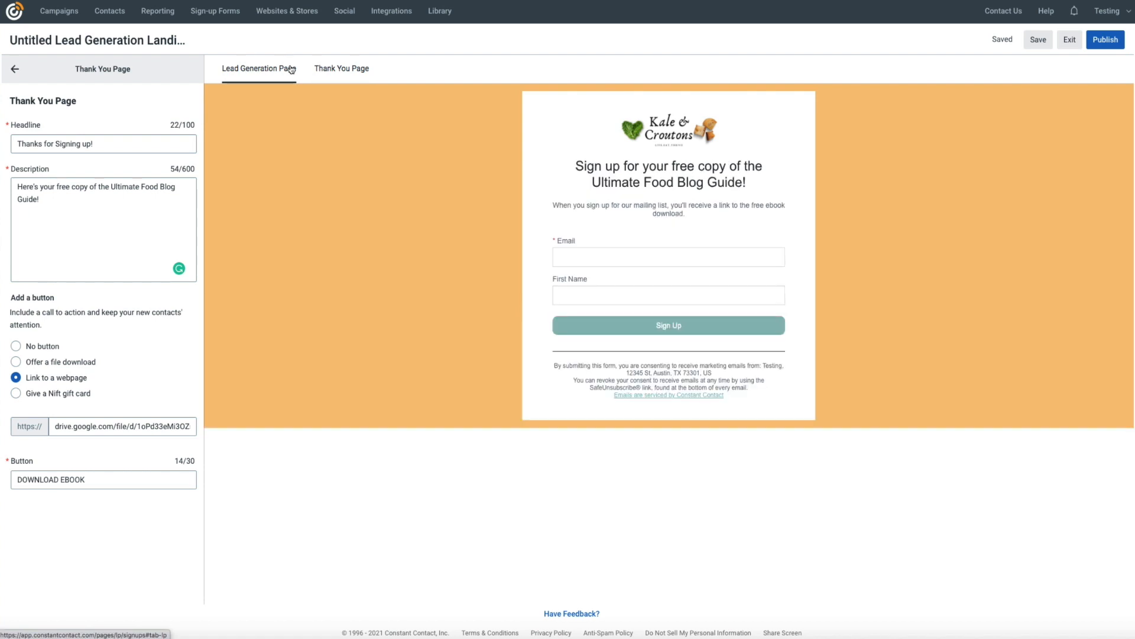
pyautogui.click(338, 69)
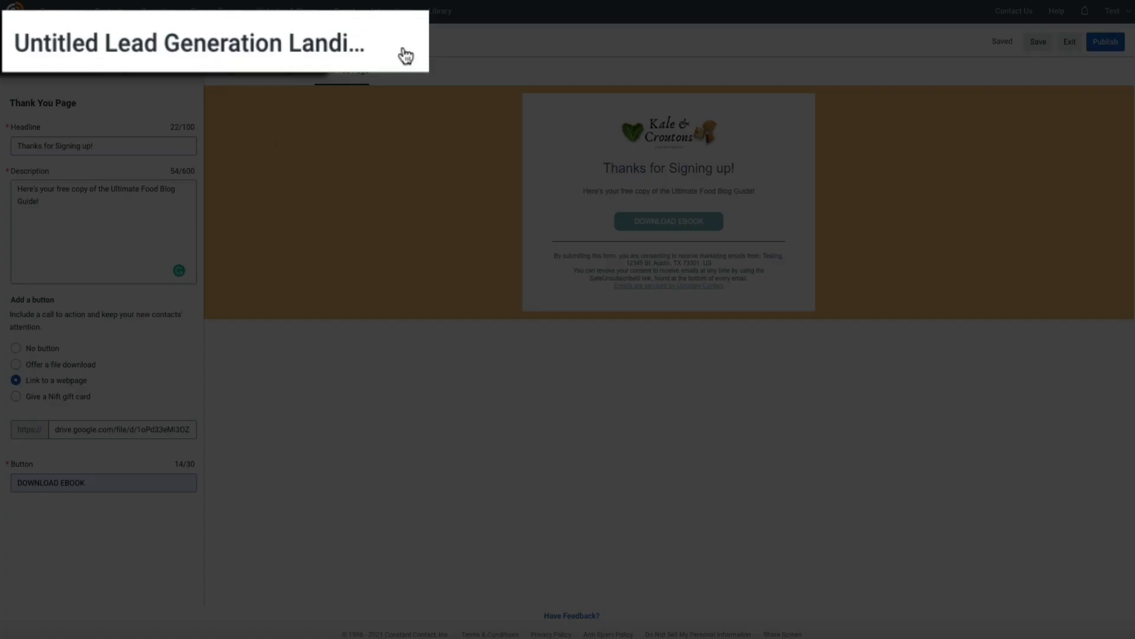
# - Rename the untitled landing page to 'Food Blog Landing Page' and save the name
pyautogui.moveTo(389, 50)
pyautogui.click(199, 43)
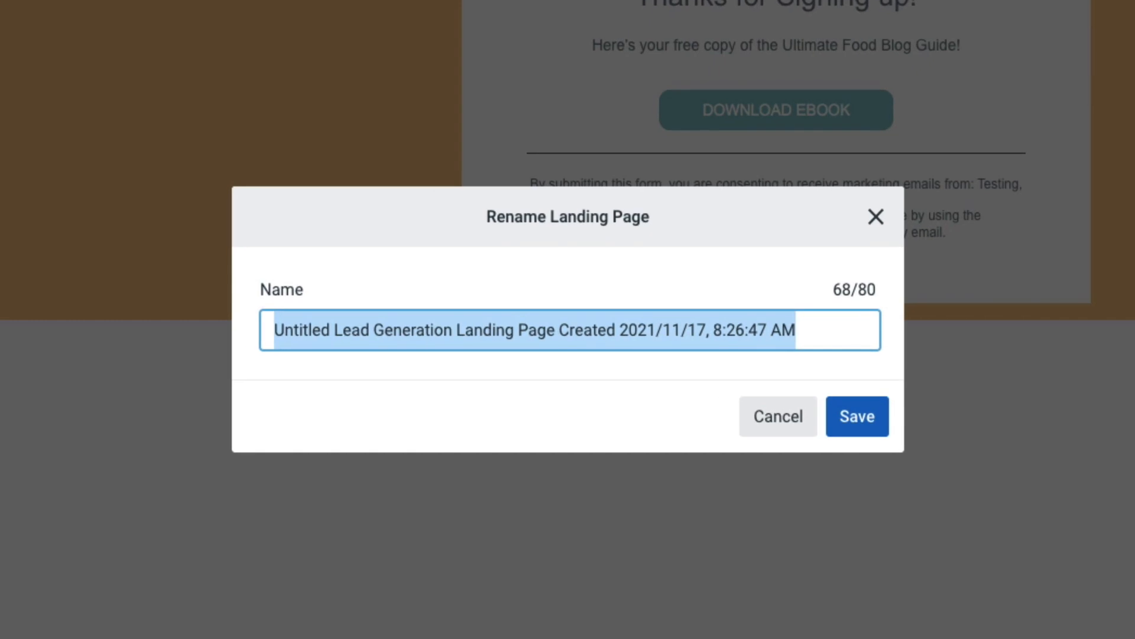
pyautogui.write('Food Blog Landing Page')
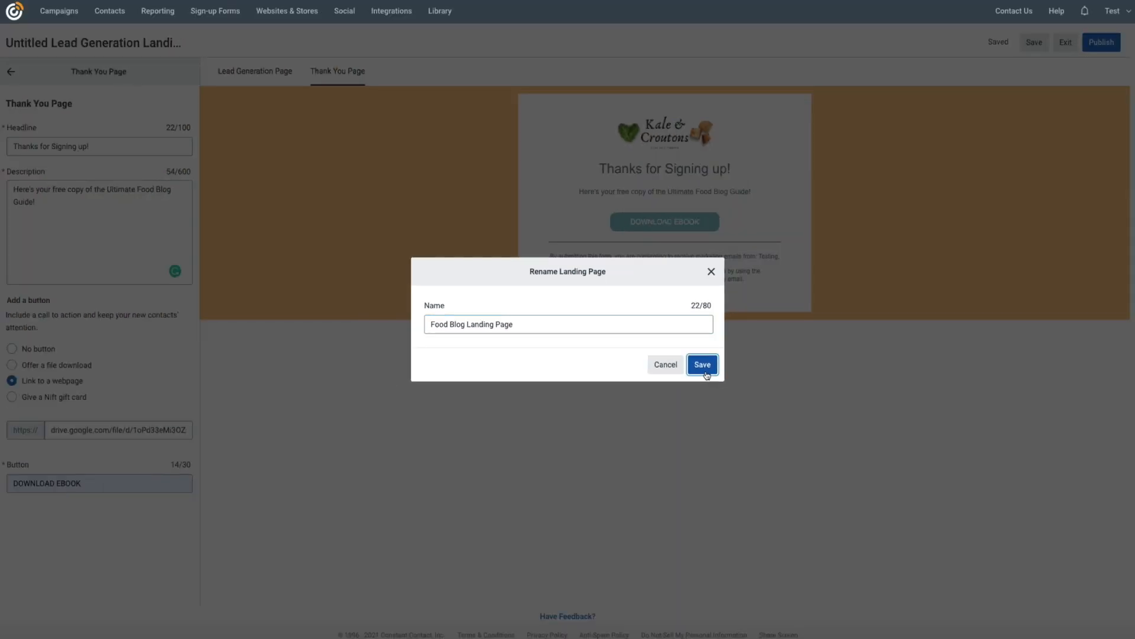
pyautogui.click(776, 392)
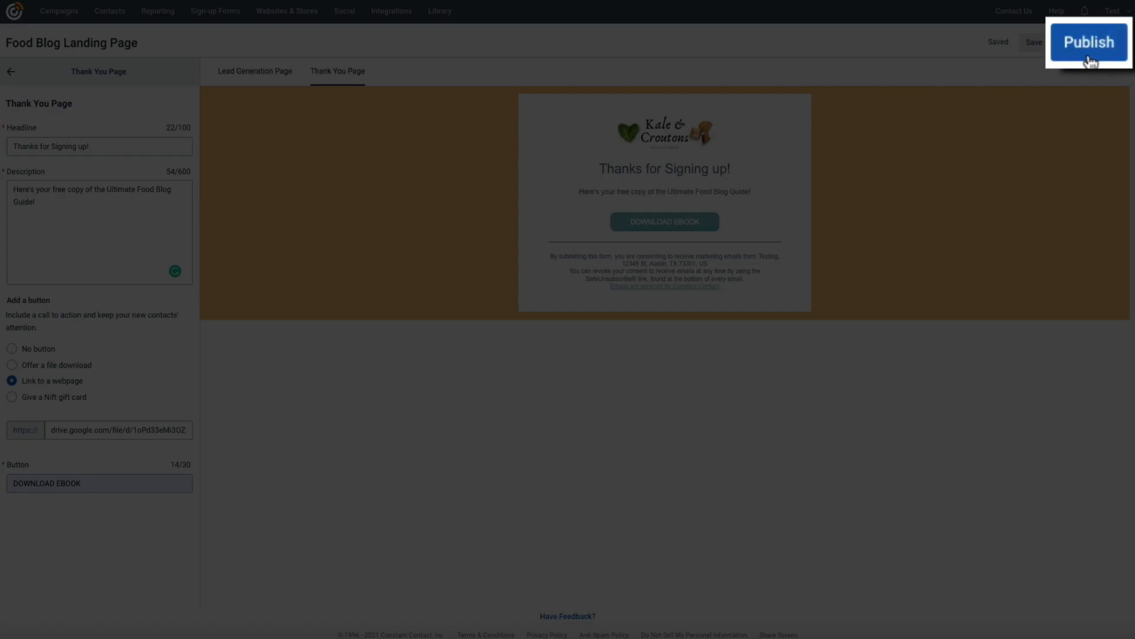
# - Publish the Food Blog Landing Page
pyautogui.click(1090, 59)
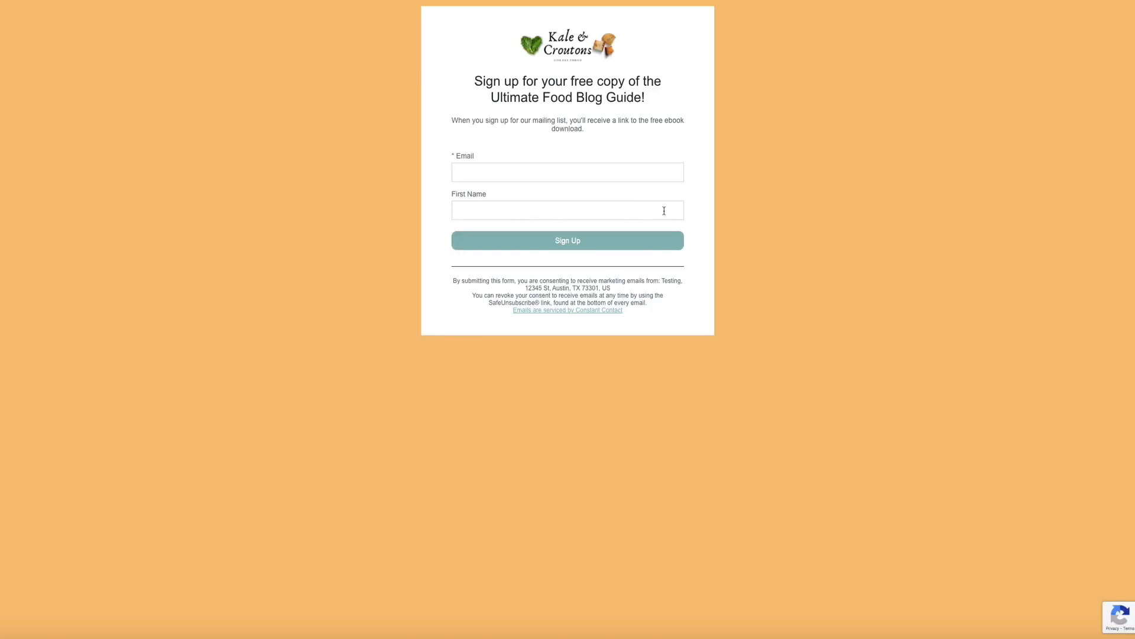
# - Submit the live sign-up form with a test e-mail and first name, then download the ebook
pyautogui.click(473, 172)
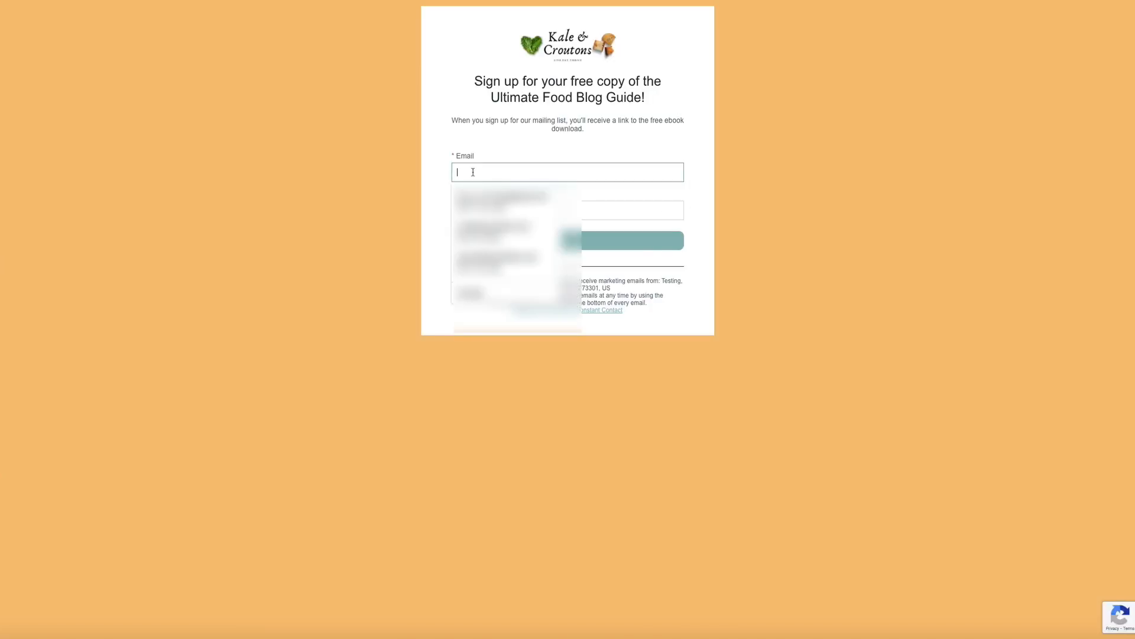
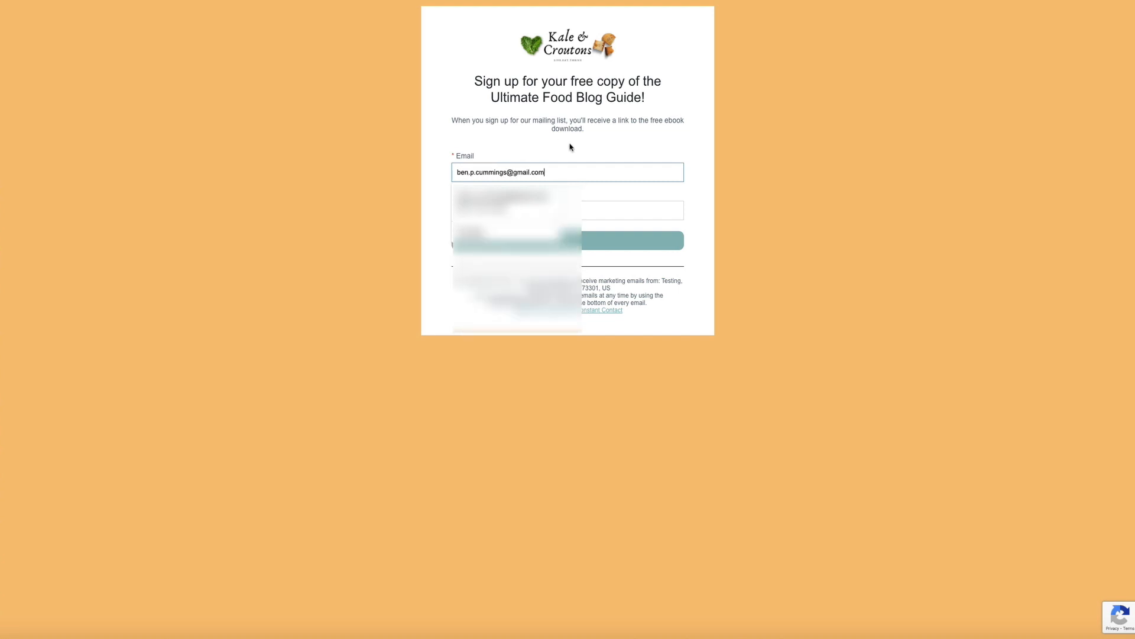
pyautogui.press('Tab')
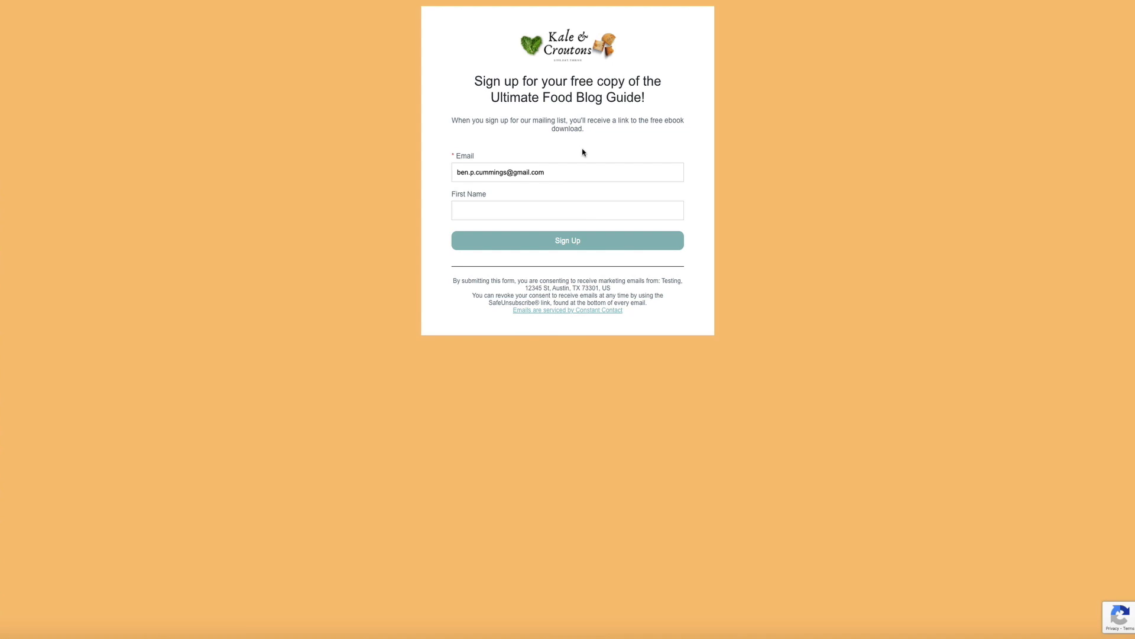
pyautogui.write('Ben')
pyautogui.click(595, 246)
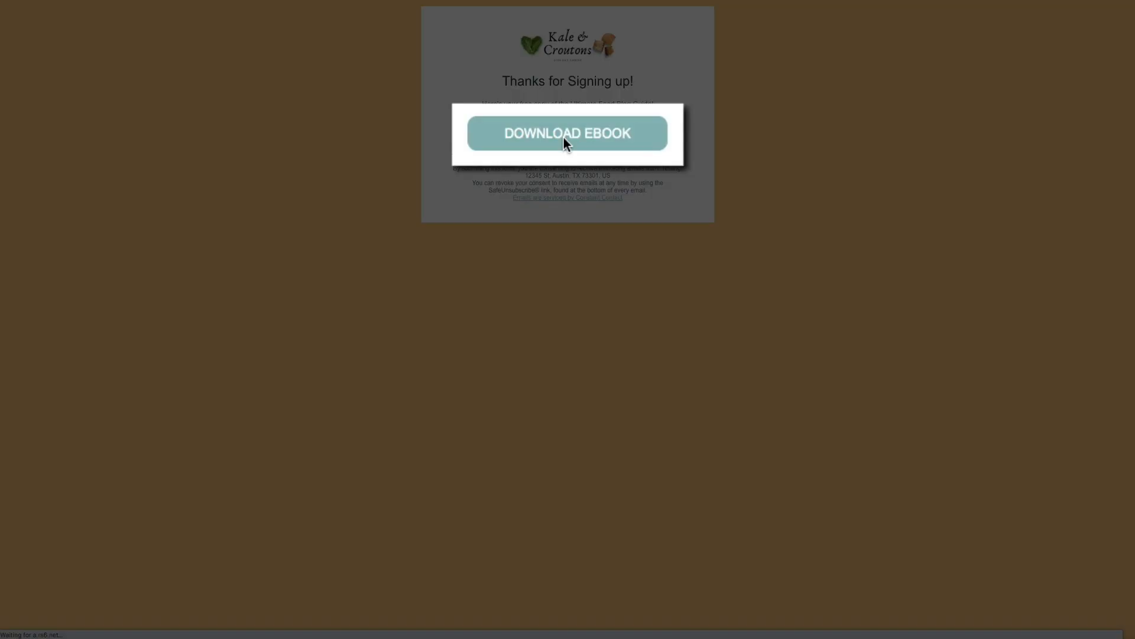
pyautogui.click(566, 139)
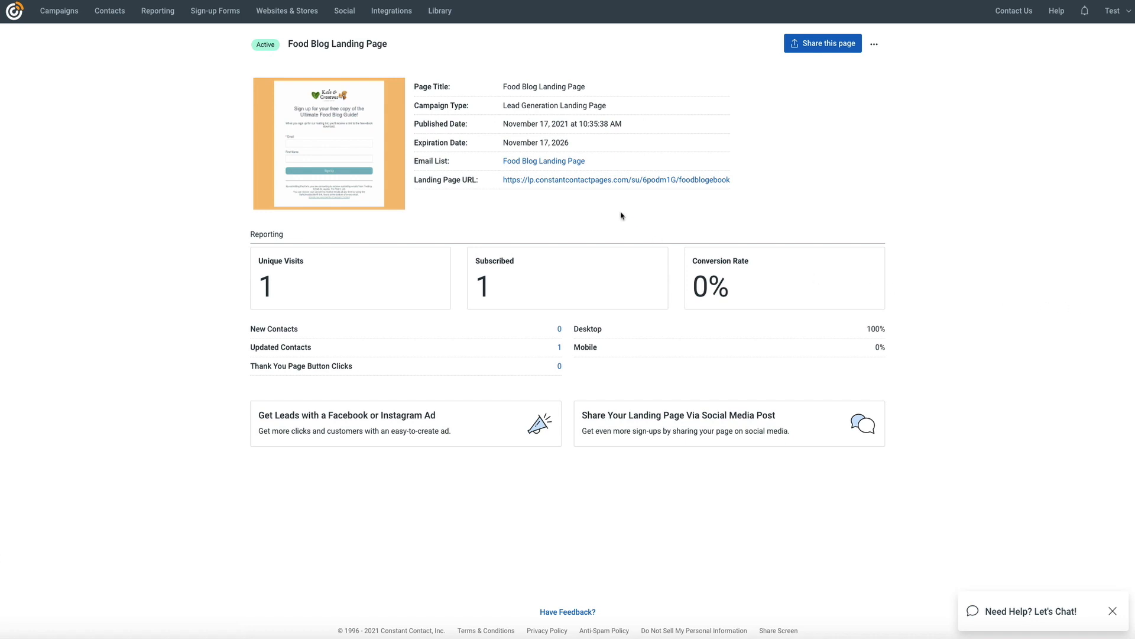
# - Copy the Food Blog Landing Page URL from its link's context menu
pyautogui.rightClick(616, 183)
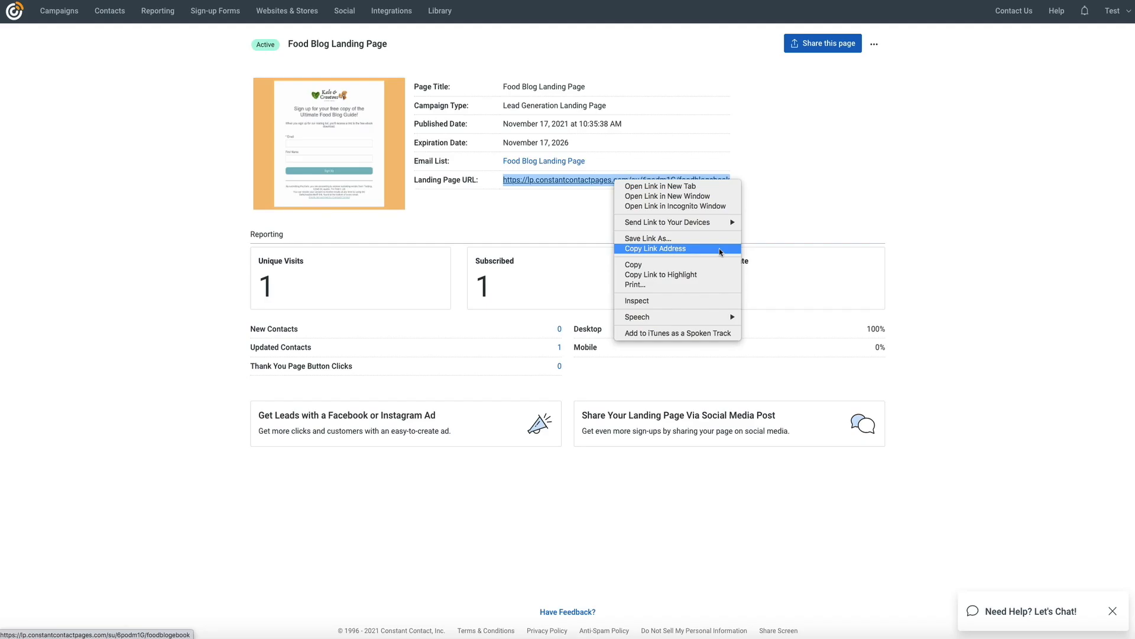
pyautogui.click(720, 247)
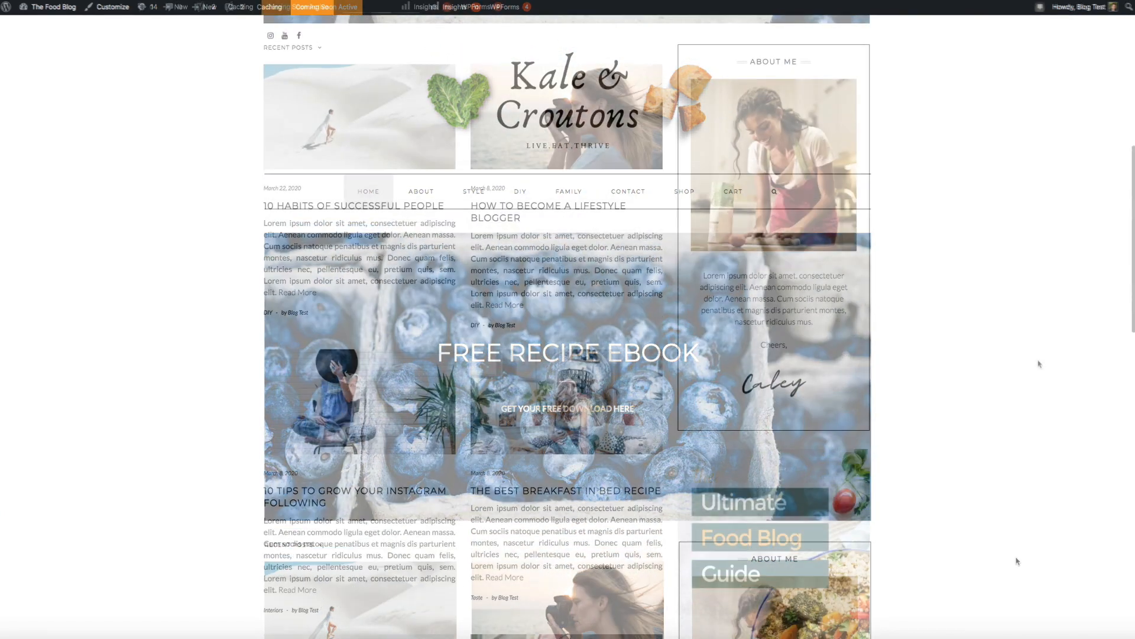
pyautogui.scroll(-5, 1039, 364)
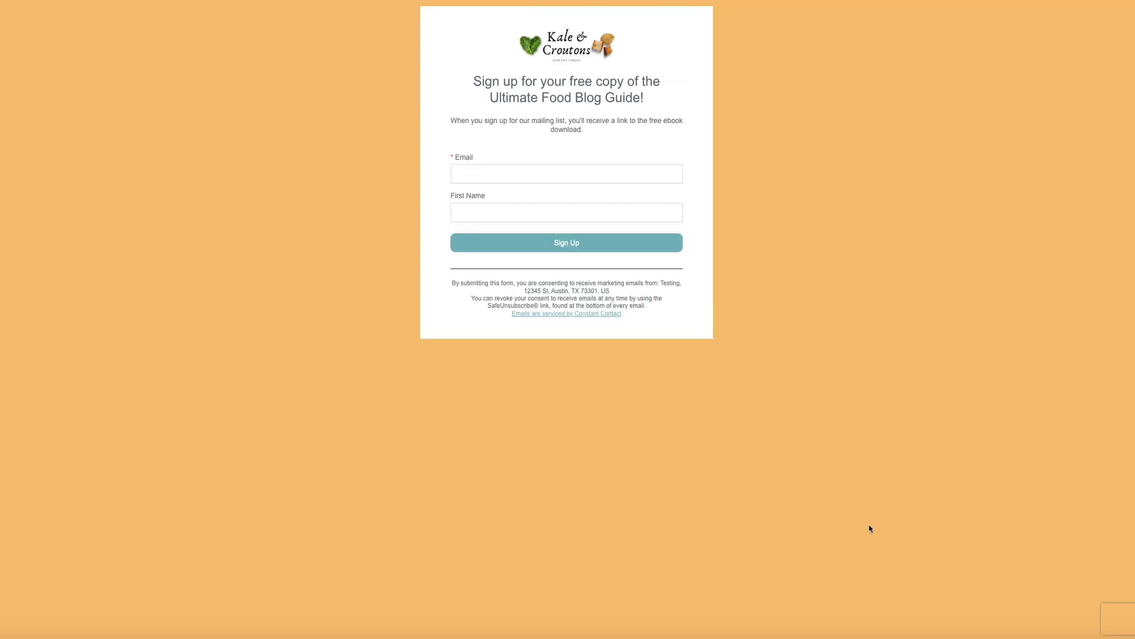
pyautogui.click(406, 288)
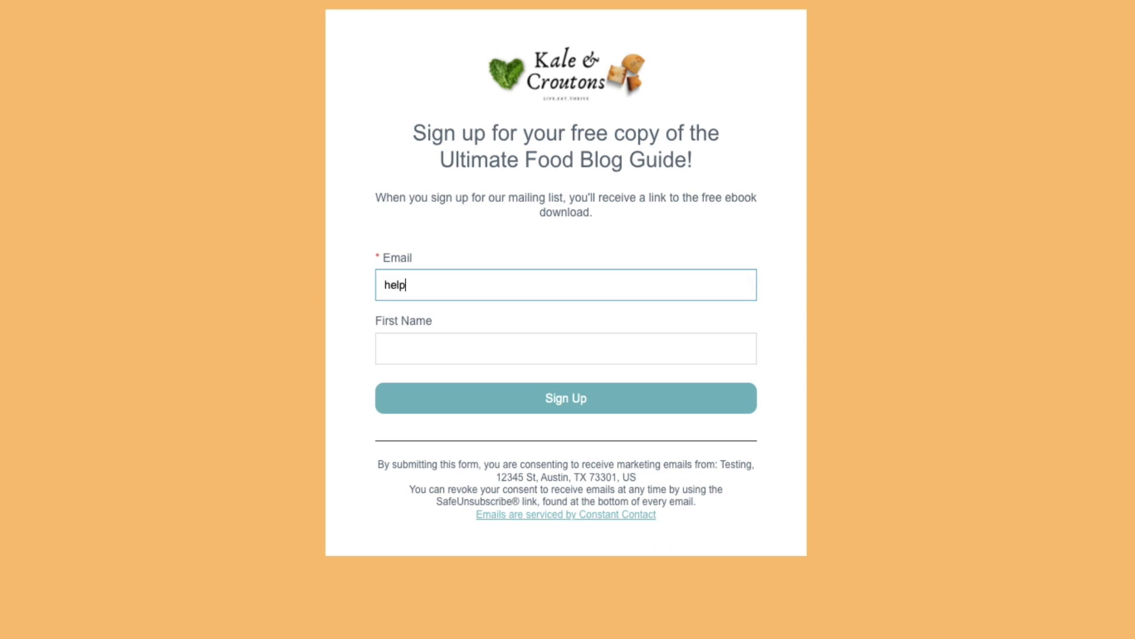
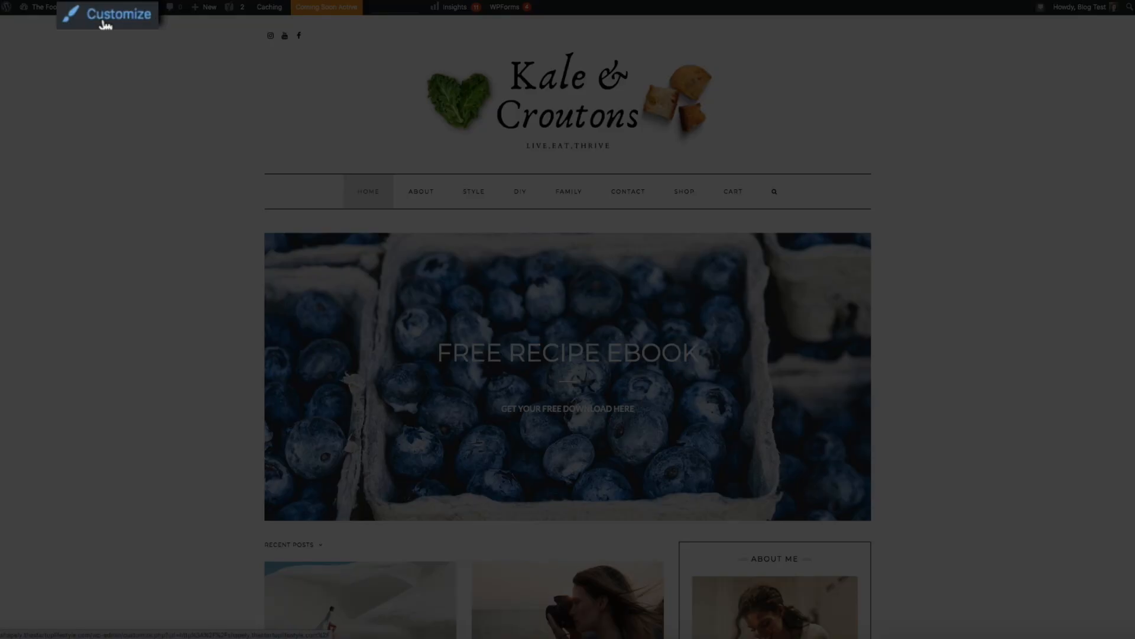
# - Open the Sidebar - Default widget area in the WordPress customizer
pyautogui.click(106, 24)
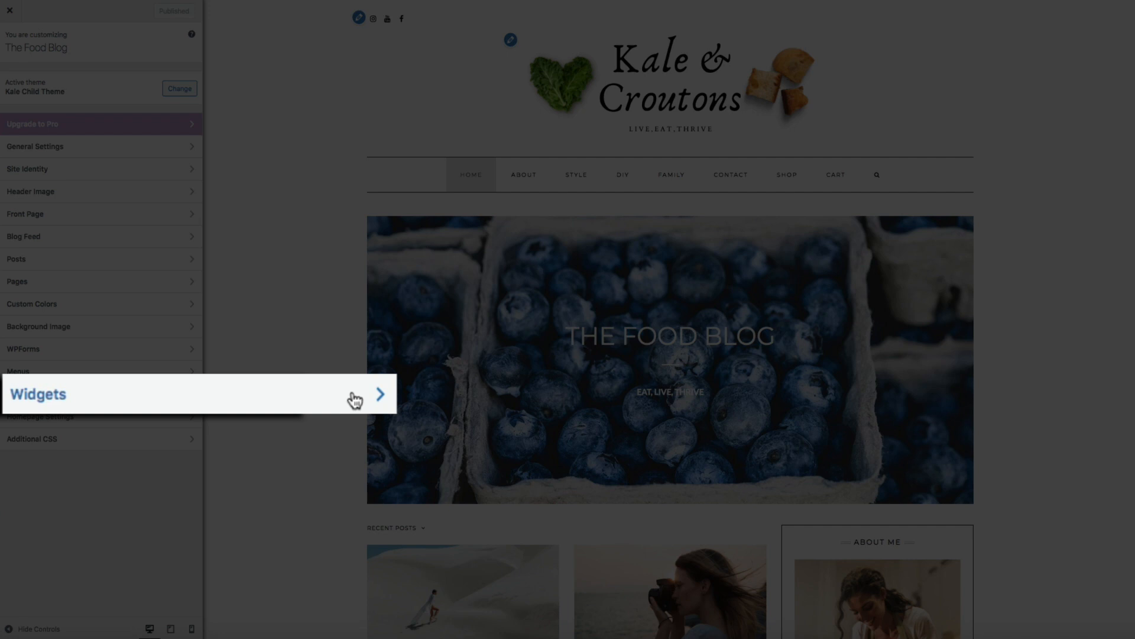
pyautogui.click(180, 395)
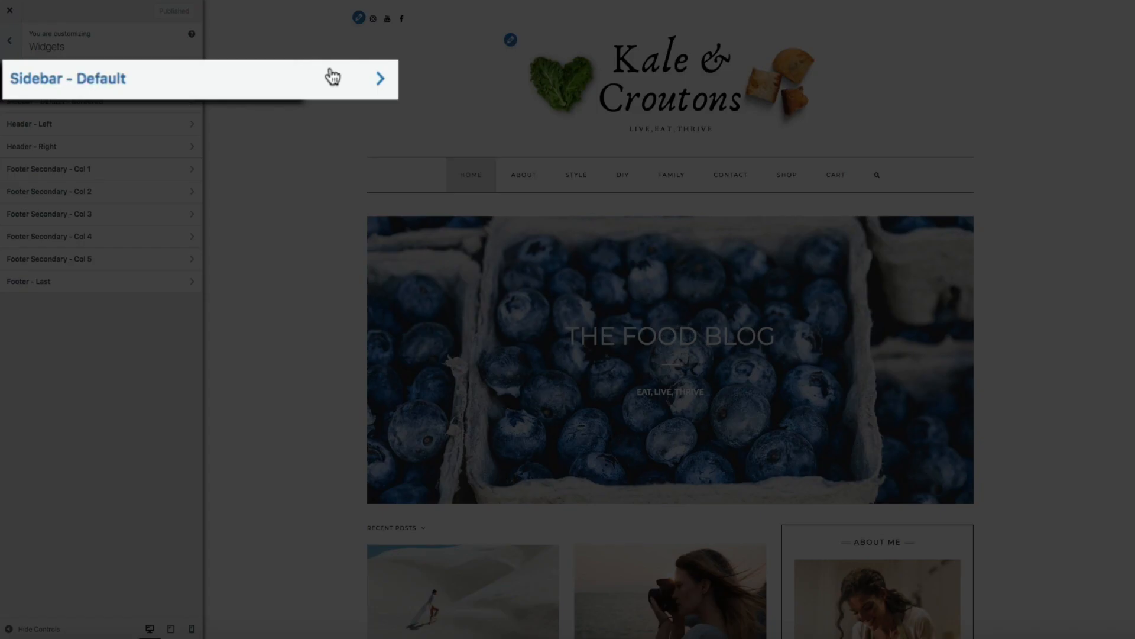
pyautogui.click(167, 79)
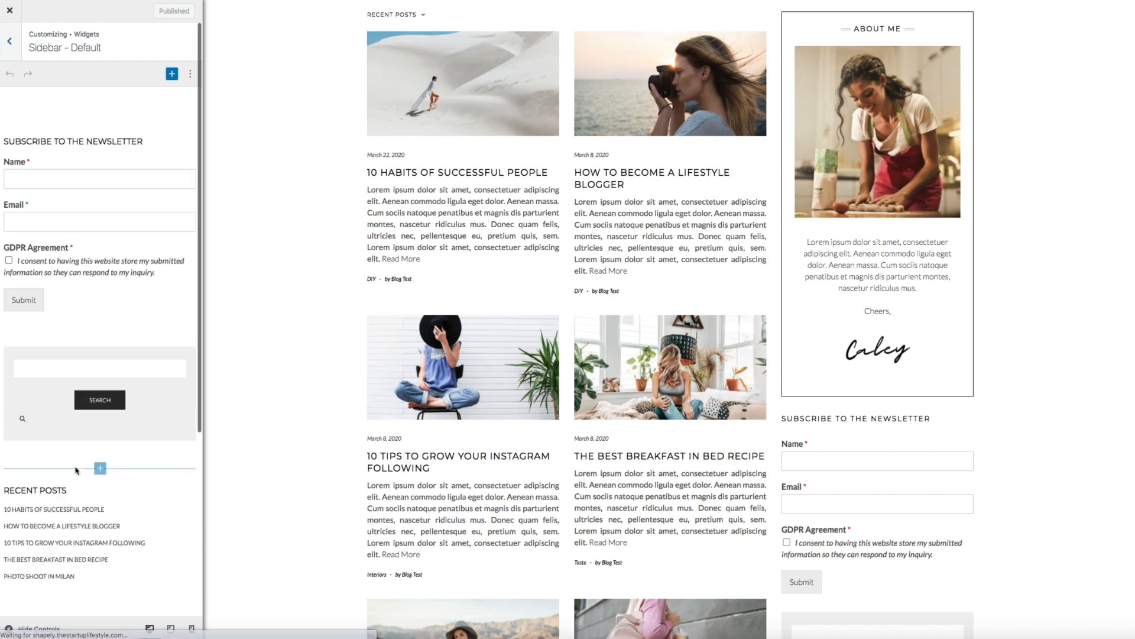
# - Add an Image block using the Ultimate Food Blog Guide cover from the Media Library
pyautogui.scroll(-6, 89, 468)
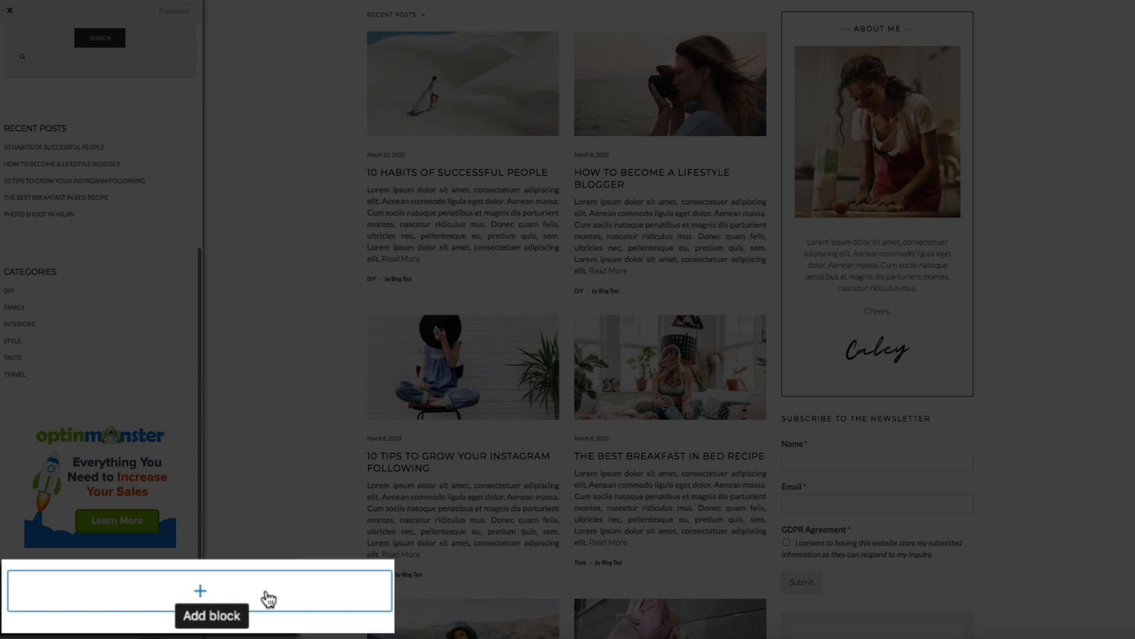
pyautogui.click(135, 572)
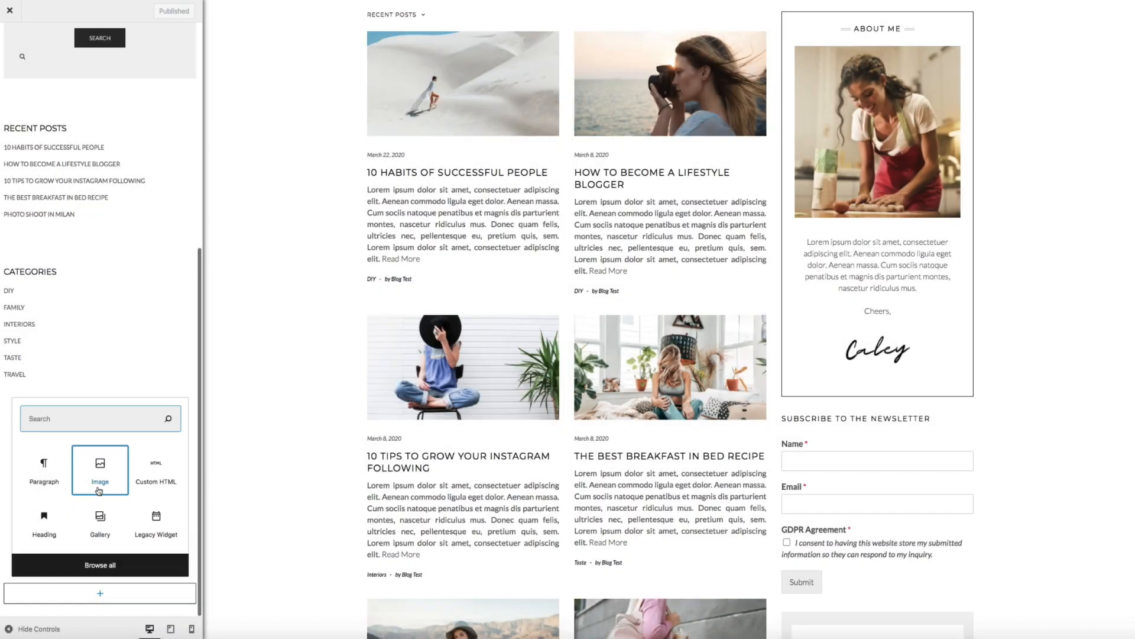
pyautogui.click(100, 473)
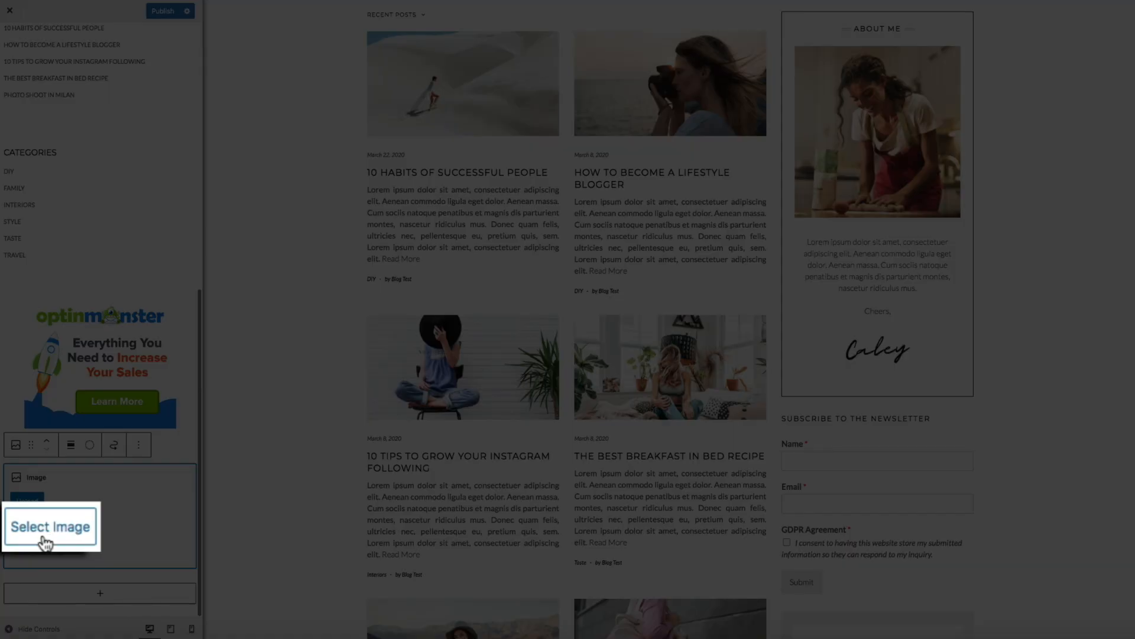
pyautogui.click(33, 527)
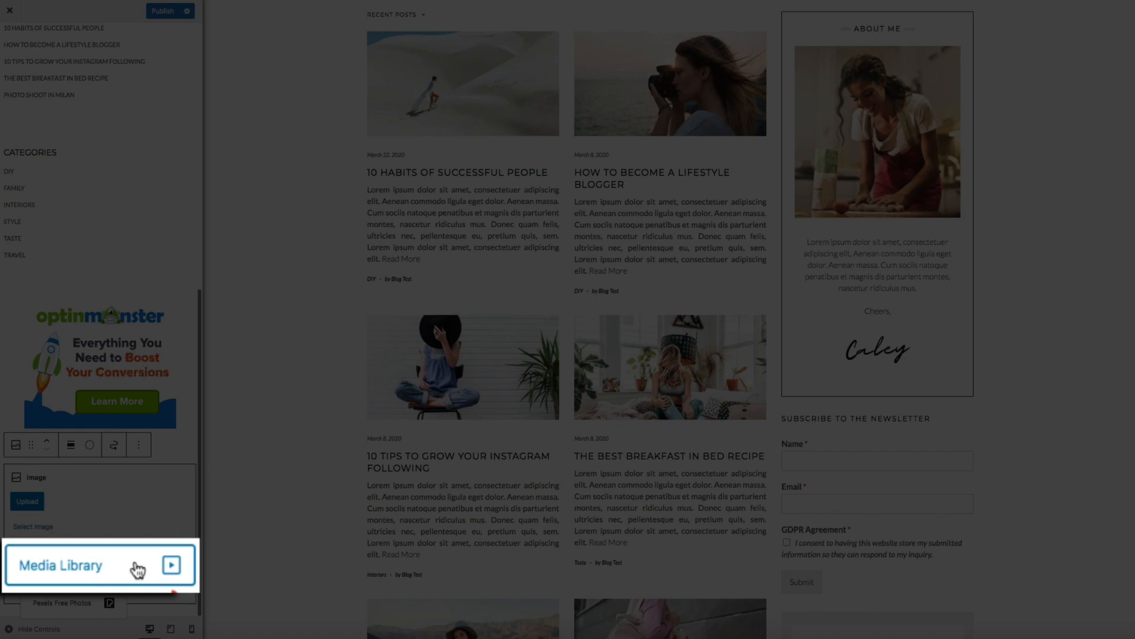
pyautogui.click(92, 567)
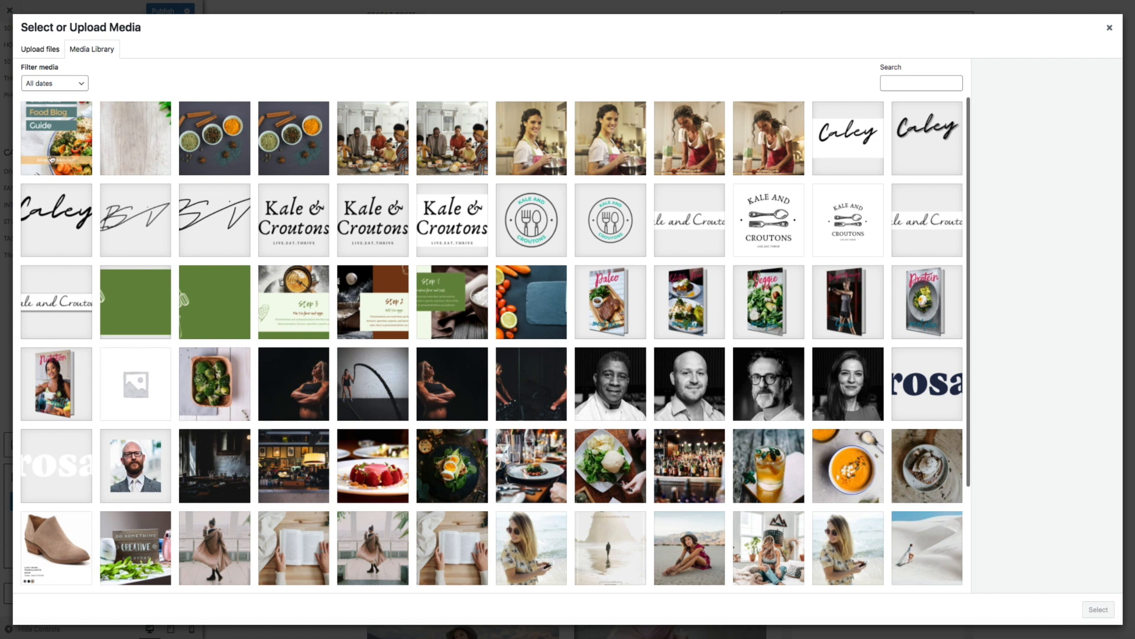
pyautogui.click(52, 160)
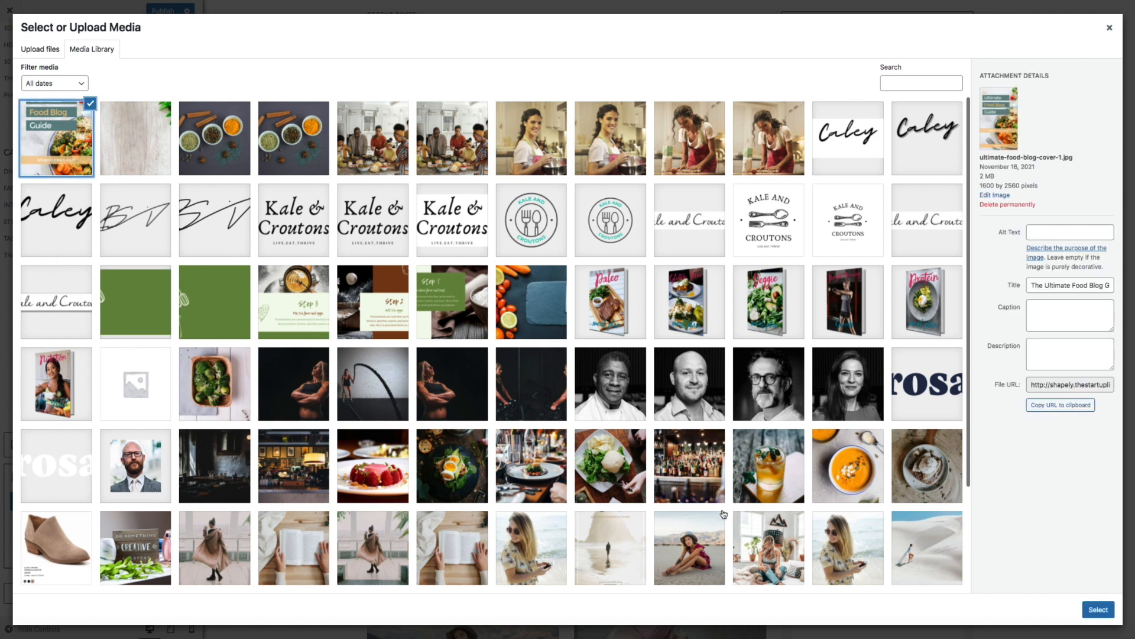
pyautogui.click(1098, 610)
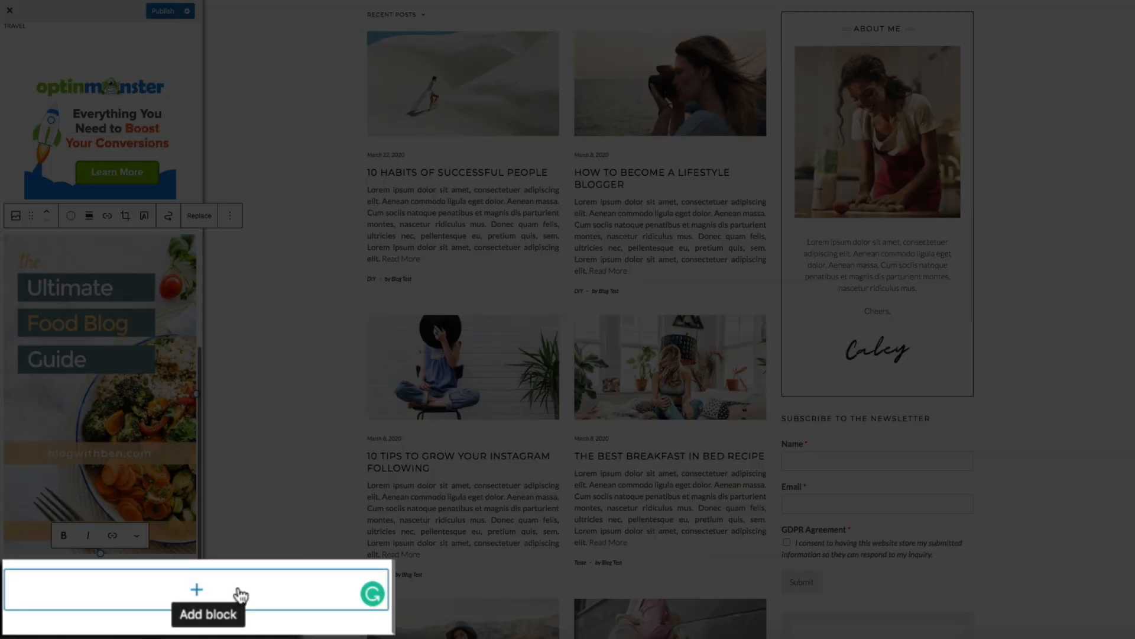
# - Insert a Buttons block below the ebook cover and center it in the sidebar
pyautogui.click(241, 593)
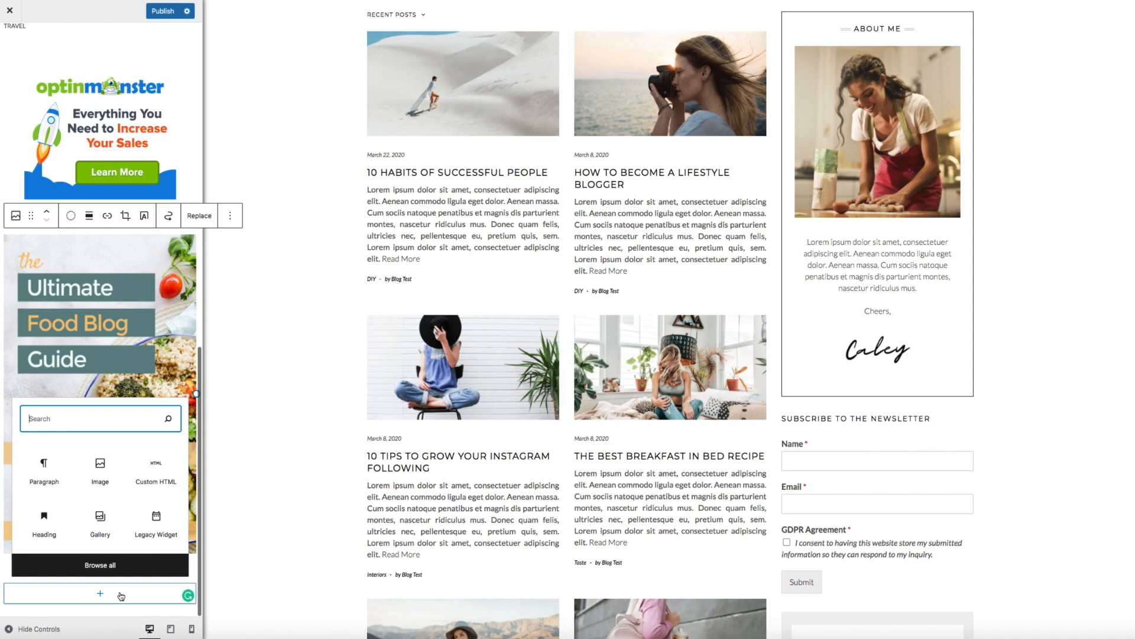
pyautogui.write('button')
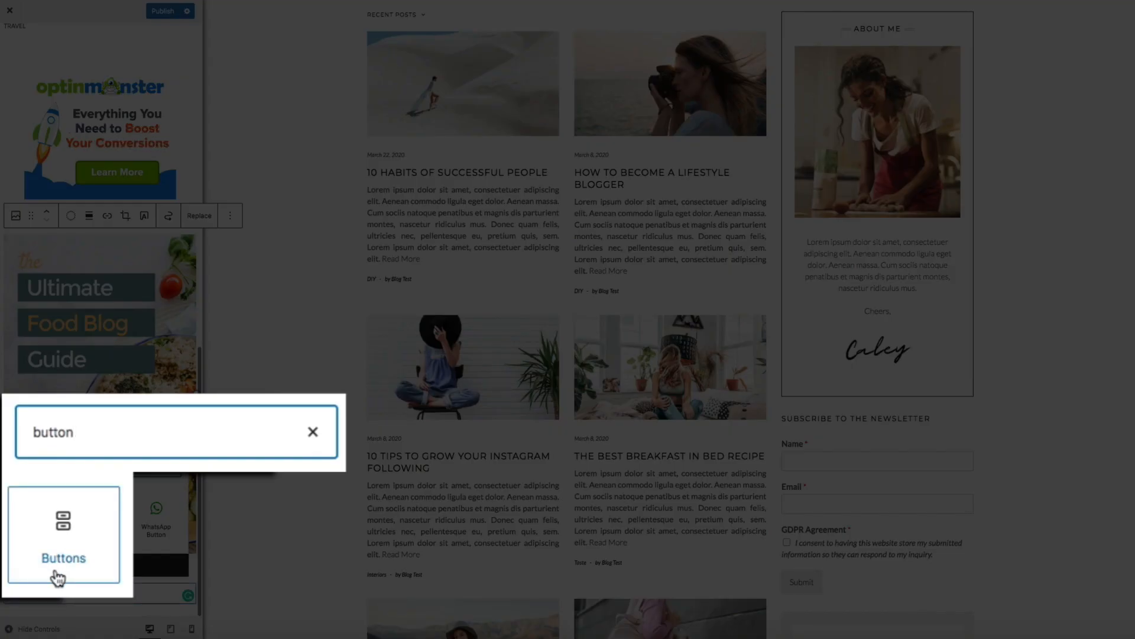
pyautogui.click(39, 529)
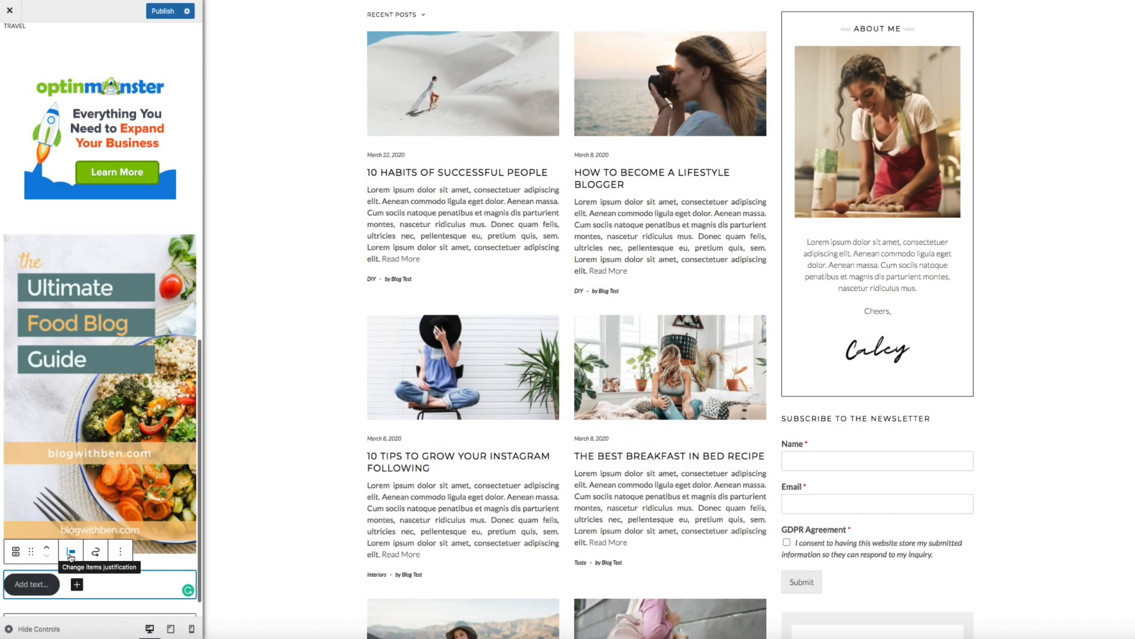
pyautogui.click(71, 553)
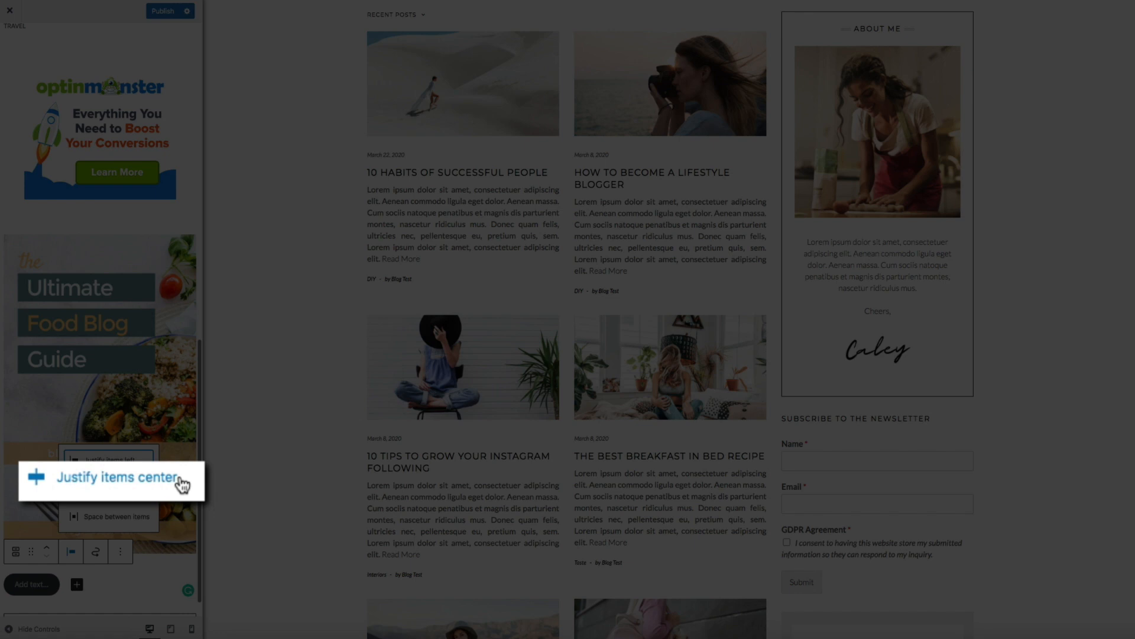
pyautogui.click(136, 479)
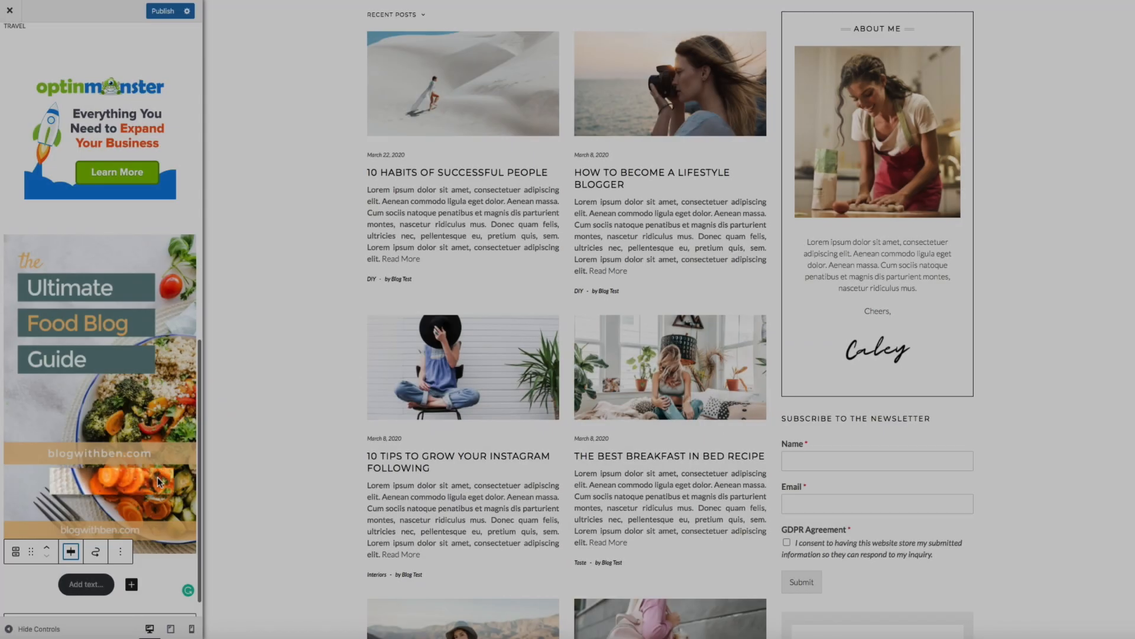
# - Label the button FREE DOWNLOAD and select the label text
pyautogui.scroll(-5, 355, 567)
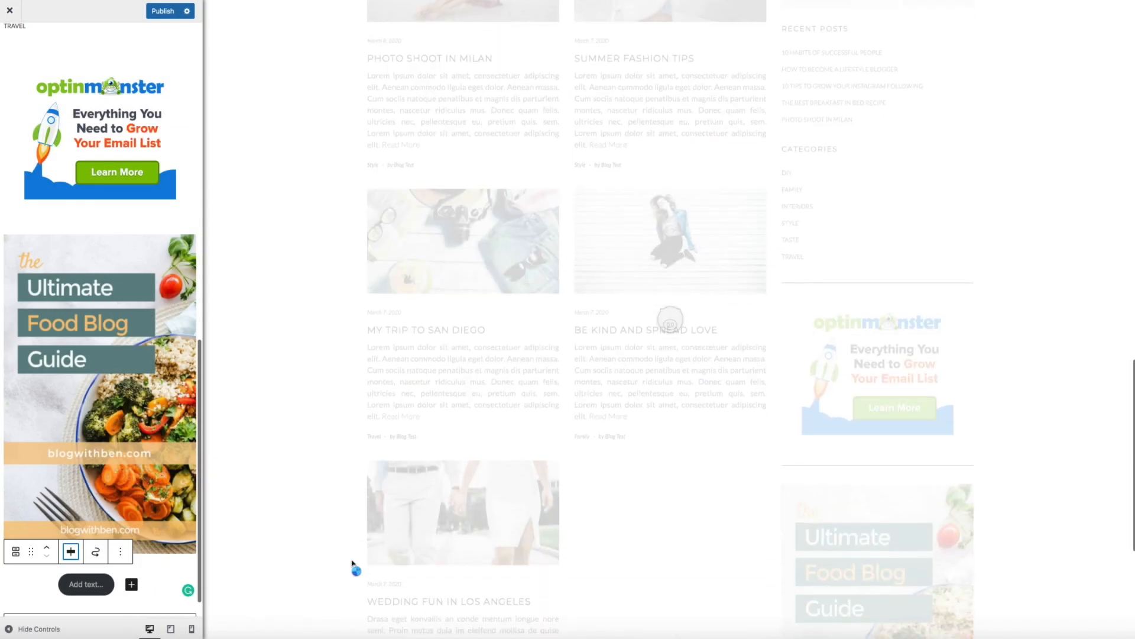
pyautogui.scroll(-10, 351, 564)
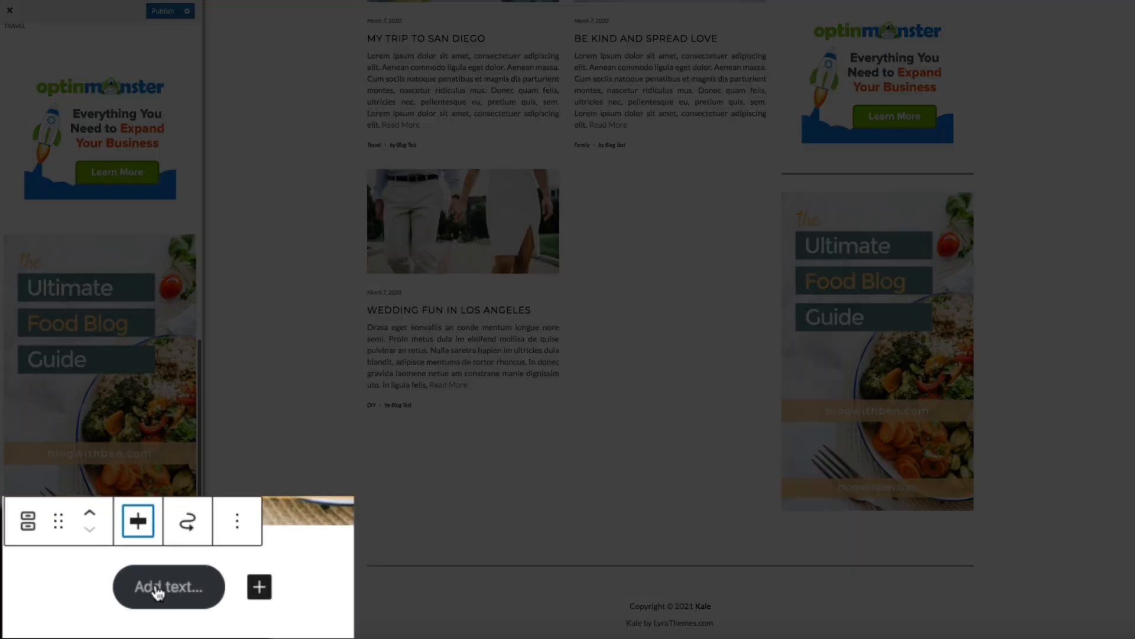
pyautogui.click(163, 589)
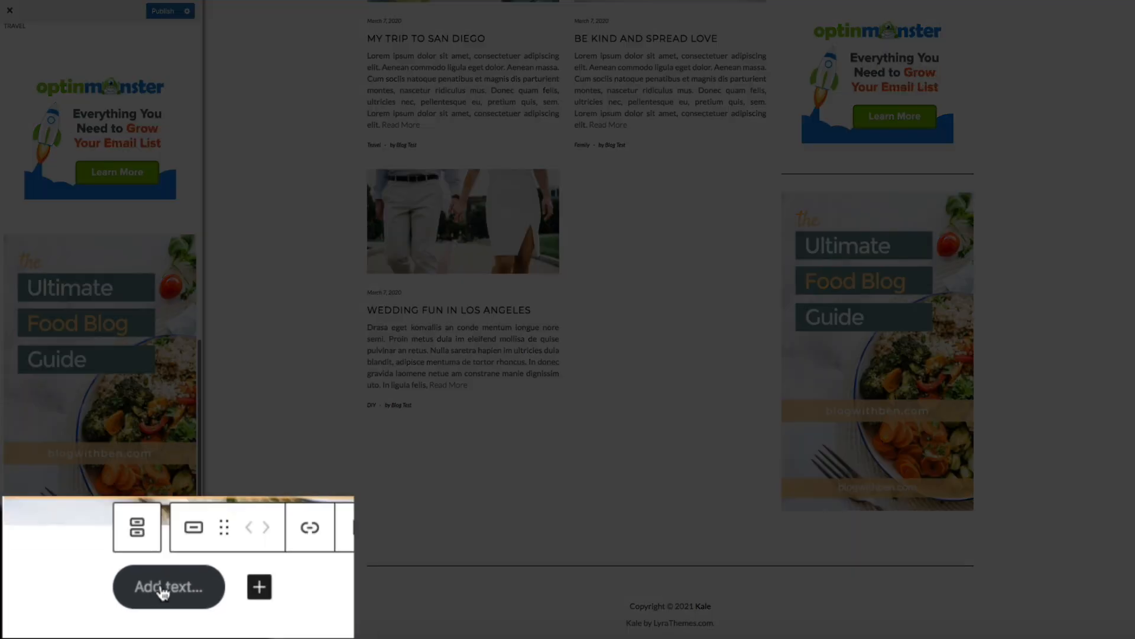
pyautogui.write('FREE')
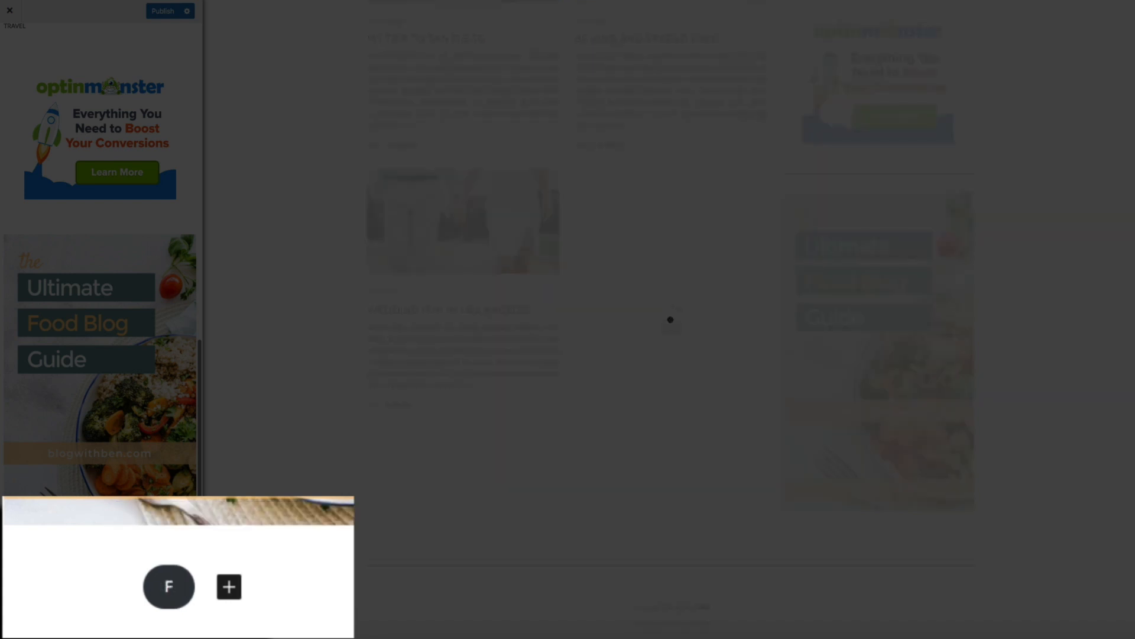
pyautogui.write(' DOWNLOAD')
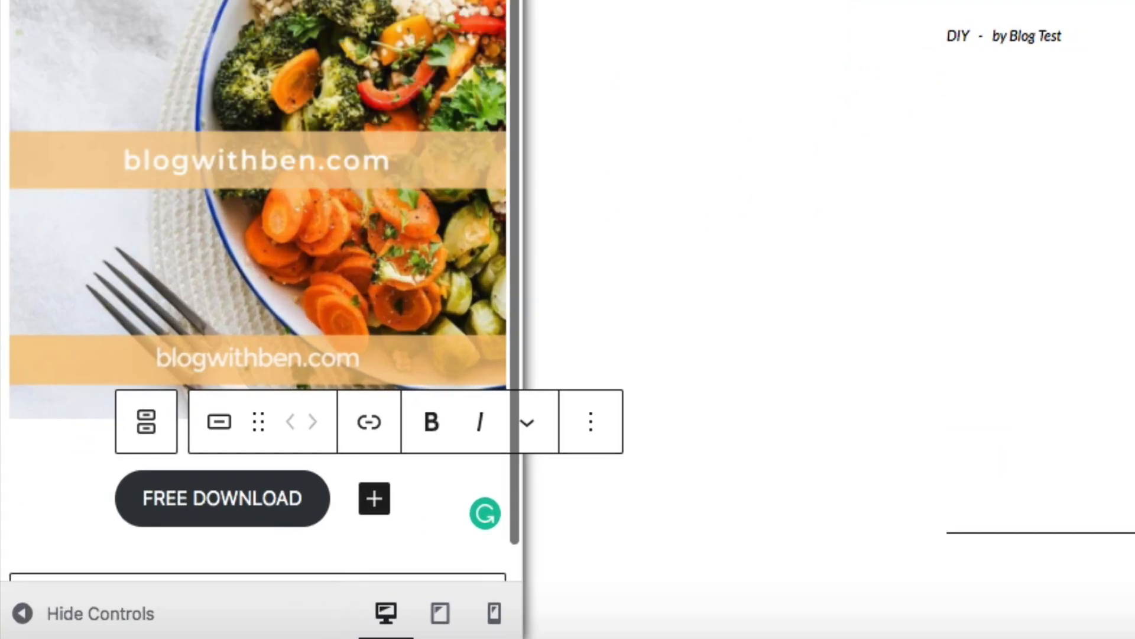
pyautogui.moveTo(304, 501); pyautogui.dragTo(138, 507)
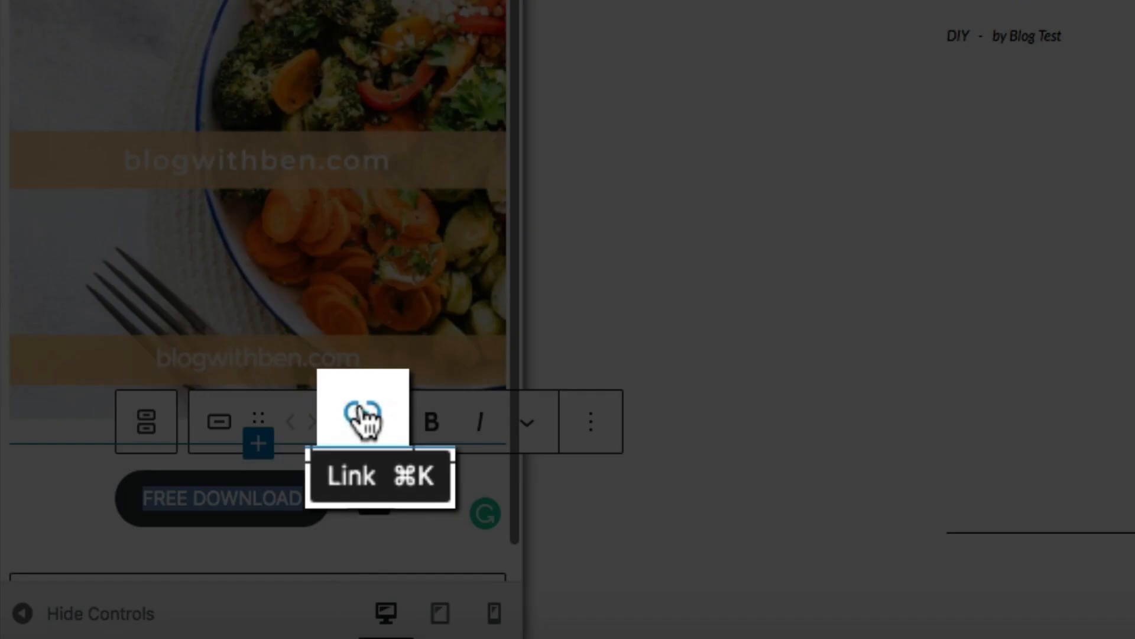
# - Link the button to the pasted Constant Contact landing page URL, opening in a new tab
pyautogui.click(363, 417)
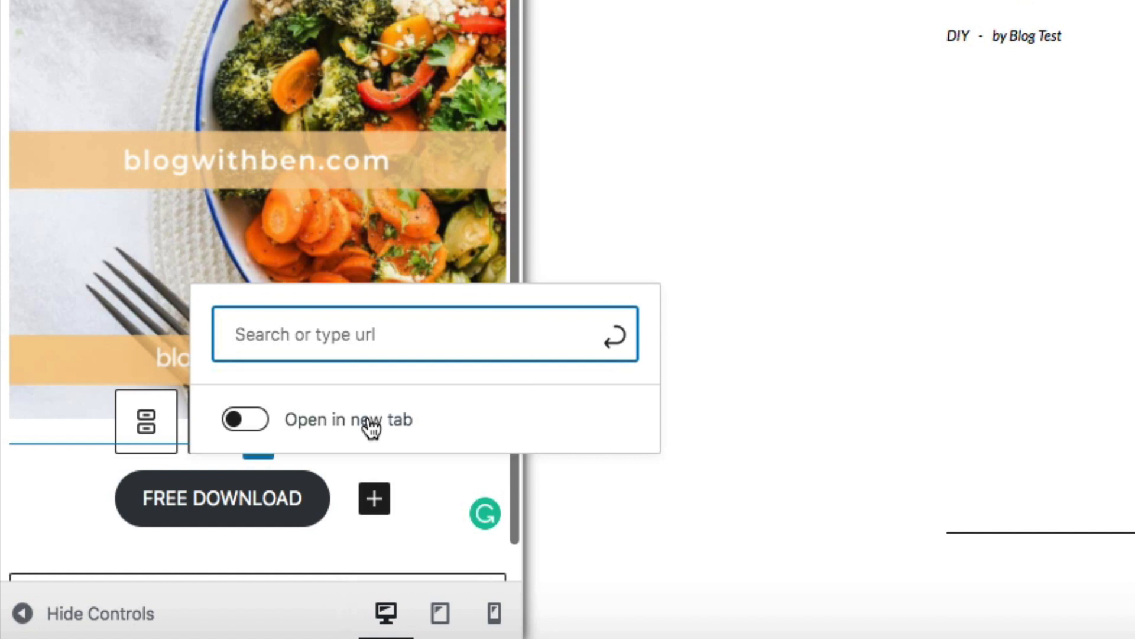
pyautogui.write('https://lp.constantcontactpages.com/su/fEJhWtp/foodblogebook')
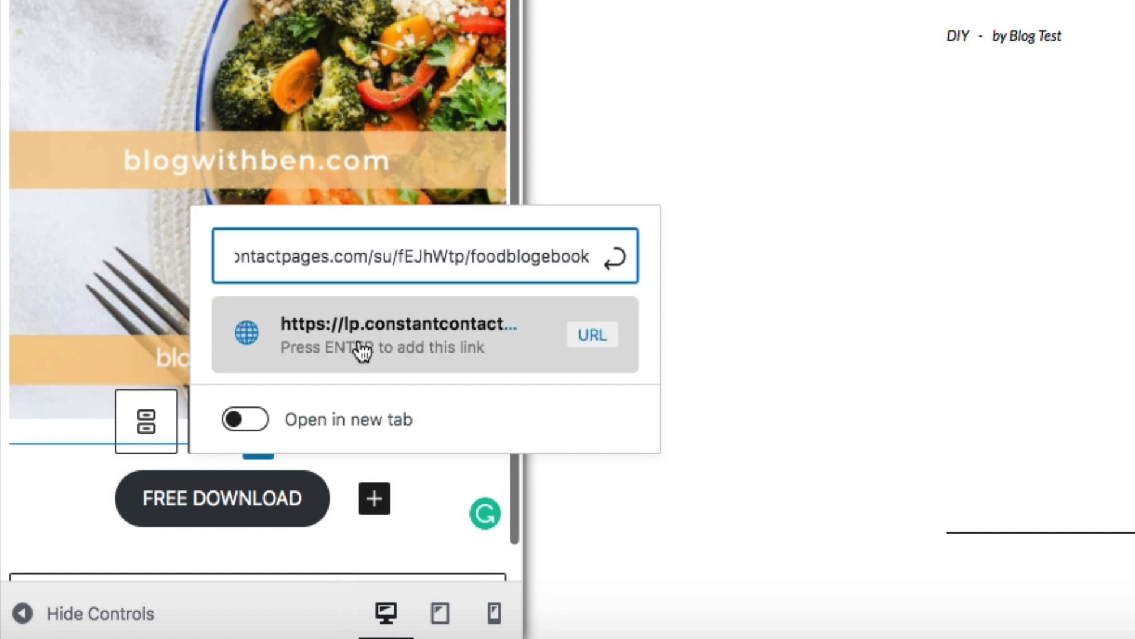
pyautogui.click(249, 431)
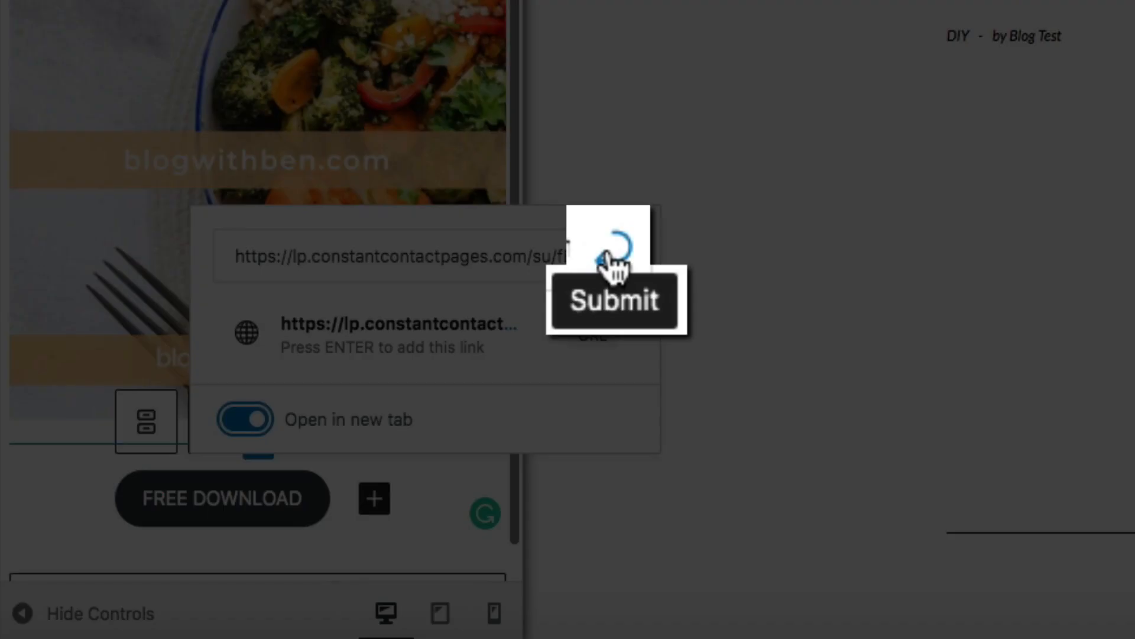
pyautogui.click(609, 255)
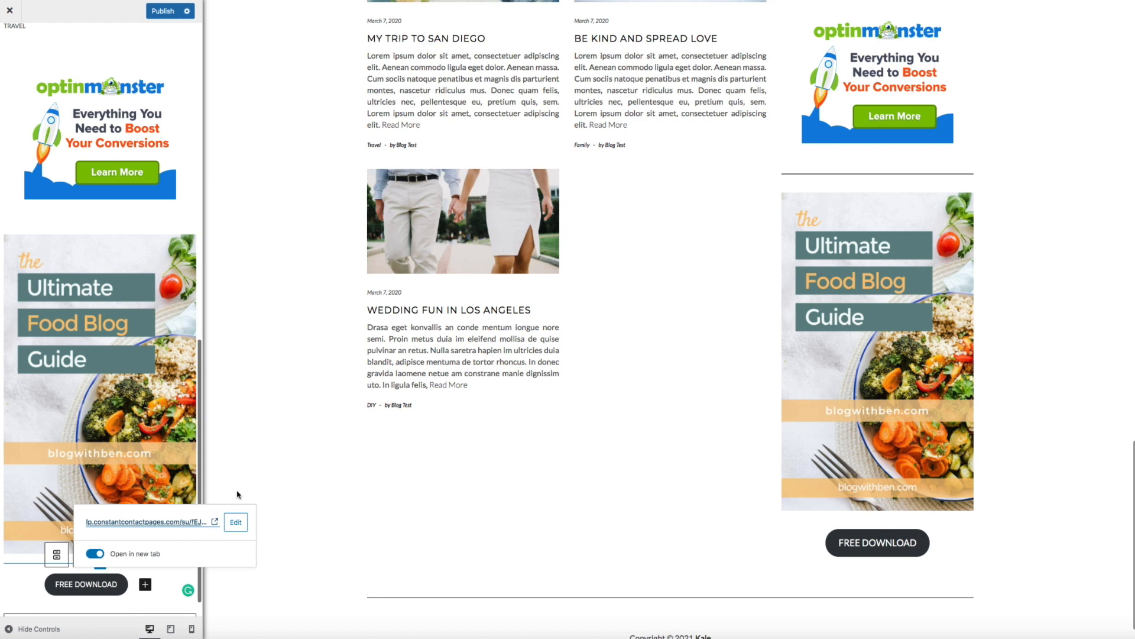
pyautogui.click(302, 428)
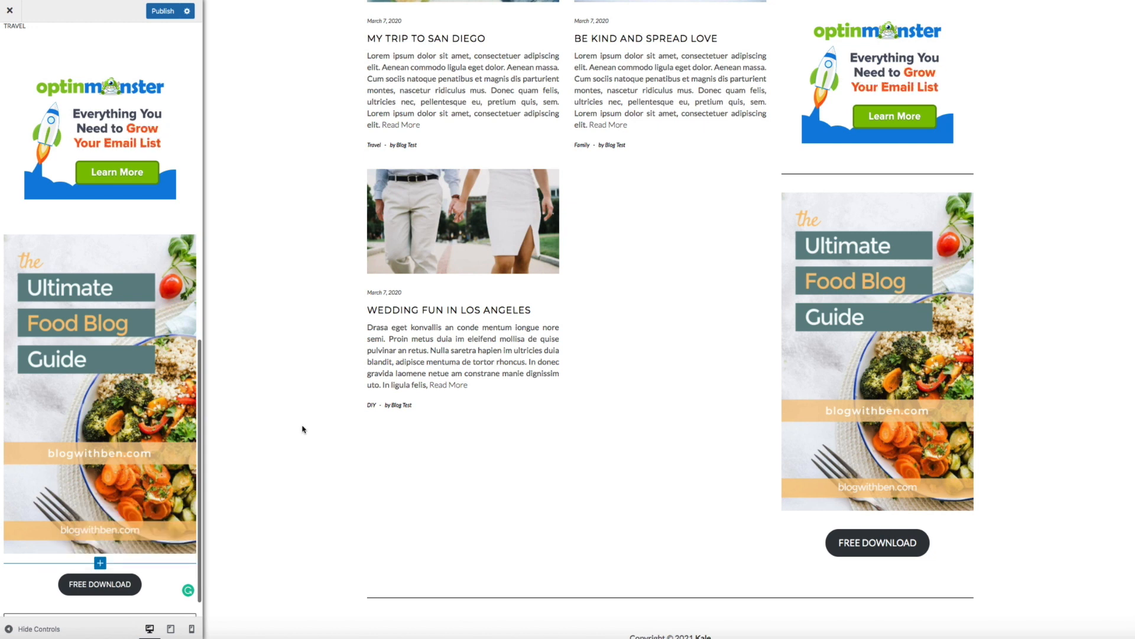
# - Move the ebook cover image block up to the top of the sidebar
pyautogui.click(68, 264)
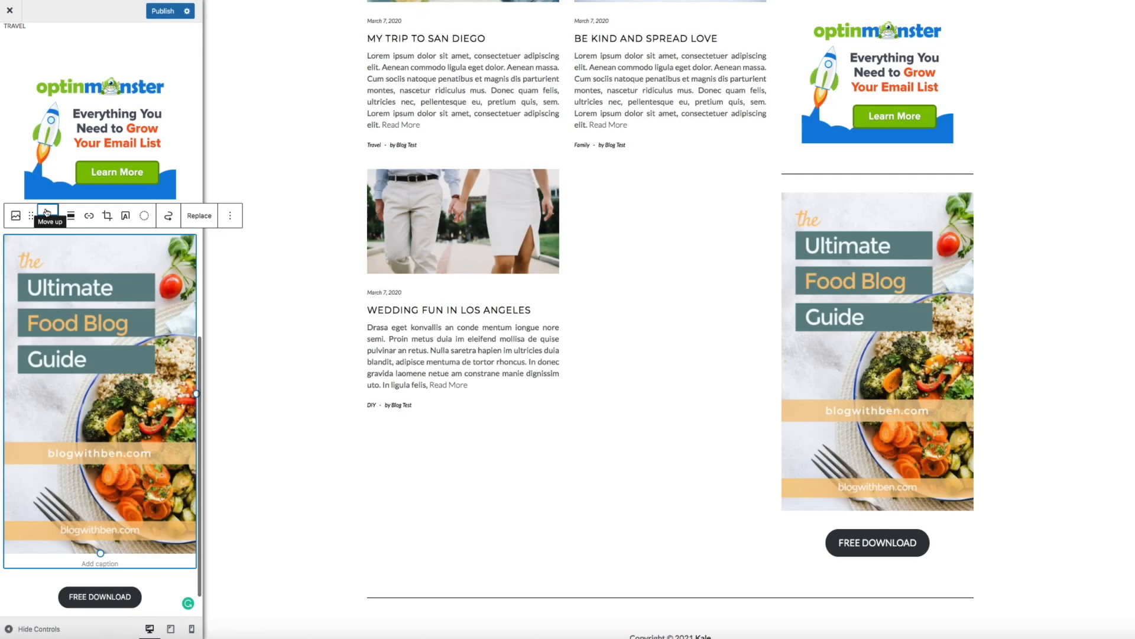
pyautogui.click(45, 210)
pyautogui.click(46, 211)
pyautogui.click(46, 211)
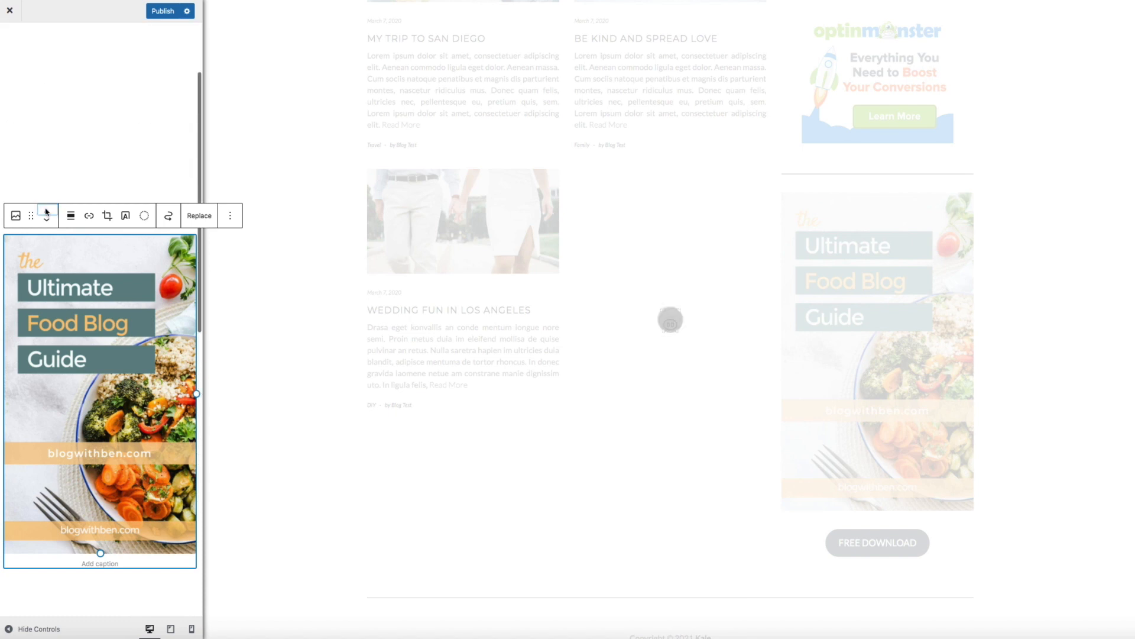
pyautogui.click(46, 211)
# - Move the FREE DOWNLOAD button block up until it sits directly under the ebook cover
pyautogui.scroll(-10, 129, 443)
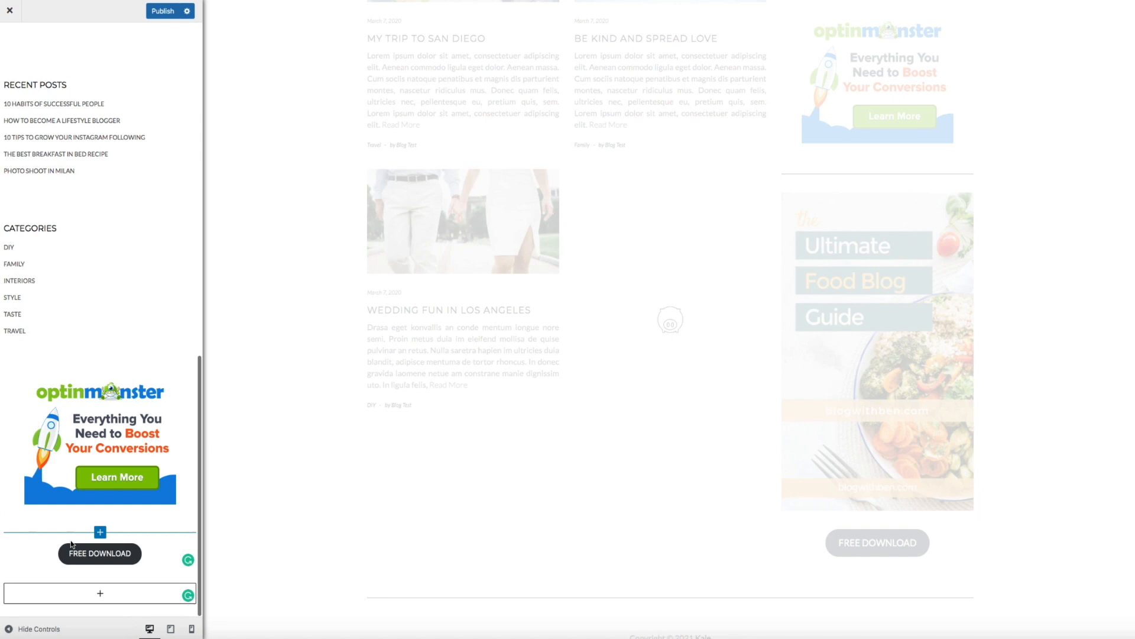
pyautogui.click(99, 553)
pyautogui.click(48, 520)
pyautogui.click(48, 519)
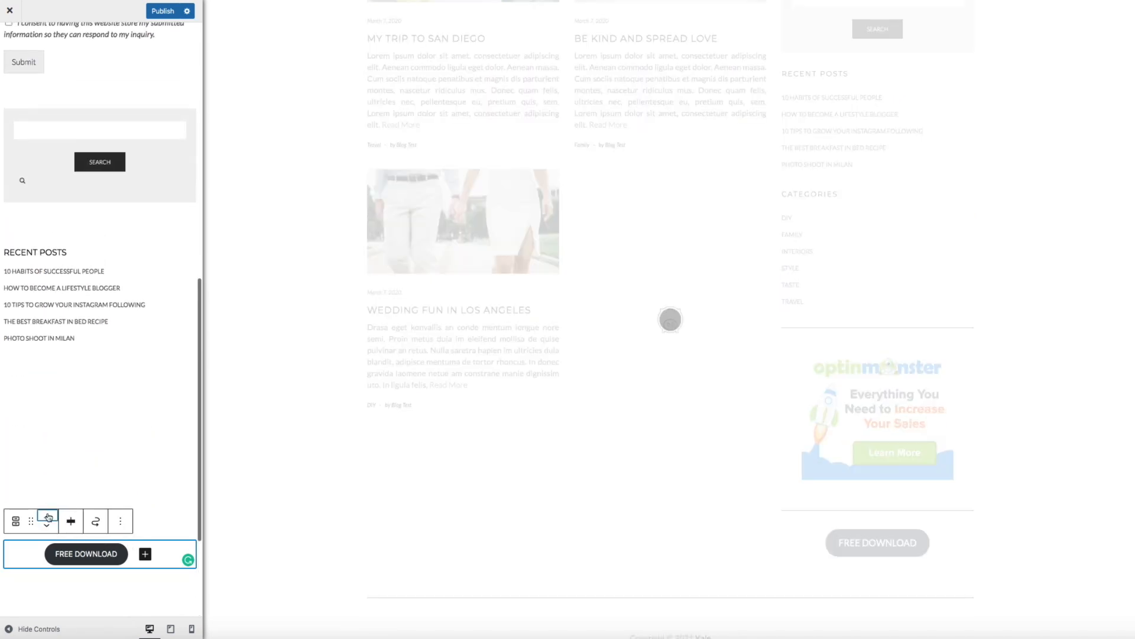
pyautogui.click(48, 520)
pyautogui.click(48, 518)
pyautogui.click(48, 518)
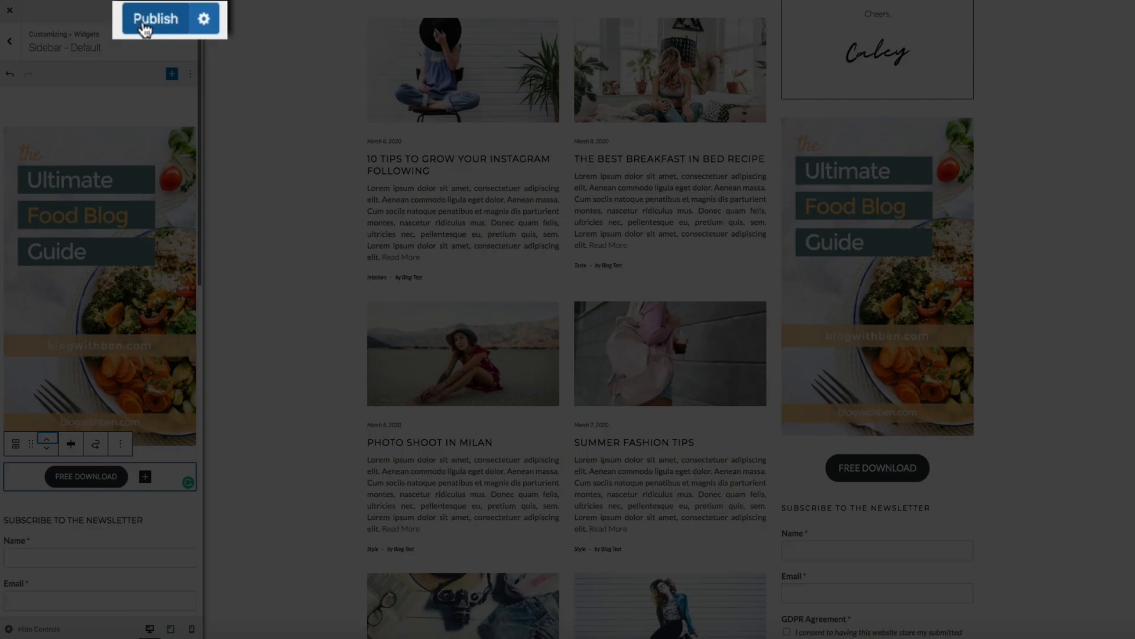
# - Publish the changes, close the Customizer, and check the cover and FREE DOWNLOAD button on the live homepage
pyautogui.click(144, 22)
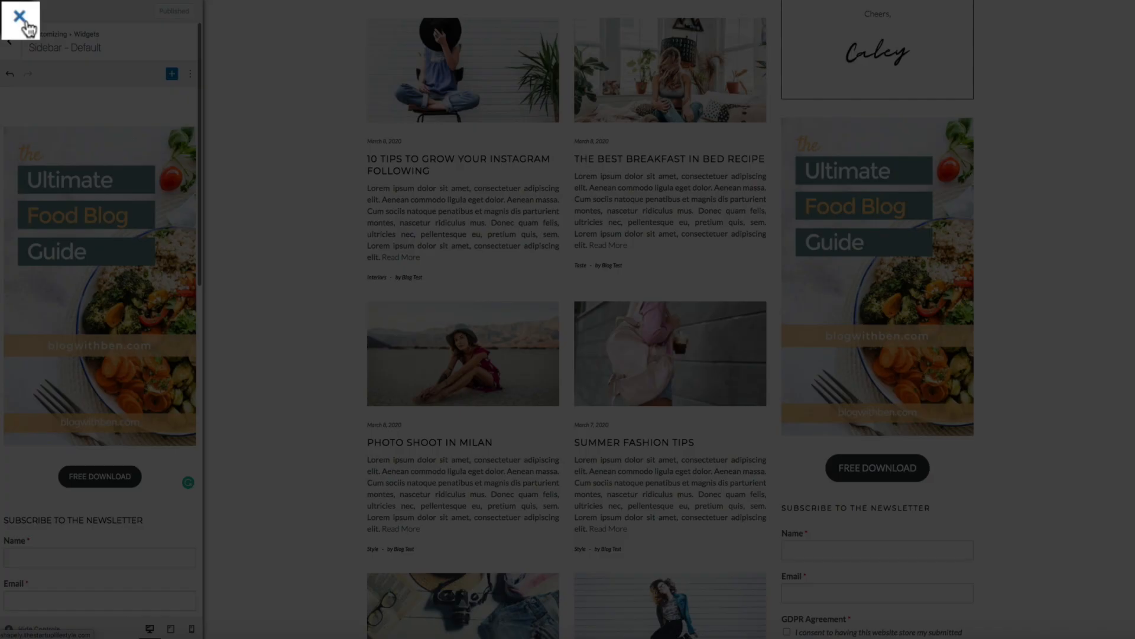
pyautogui.click(21, 18)
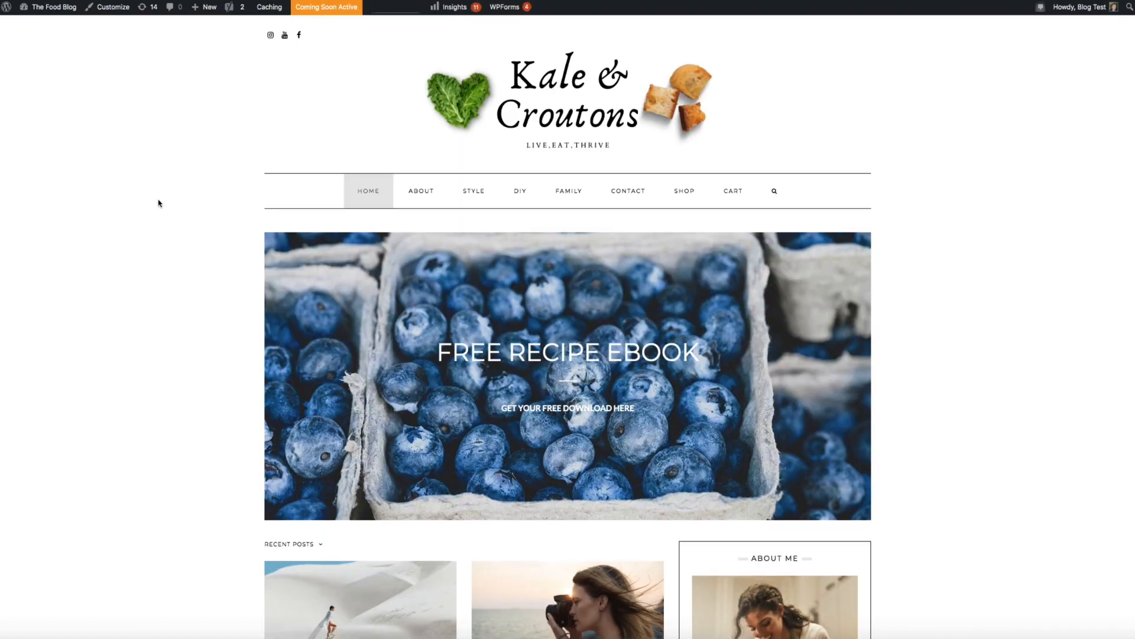
pyautogui.scroll(-4, 159, 203)
pyautogui.scroll(-6, 158, 202)
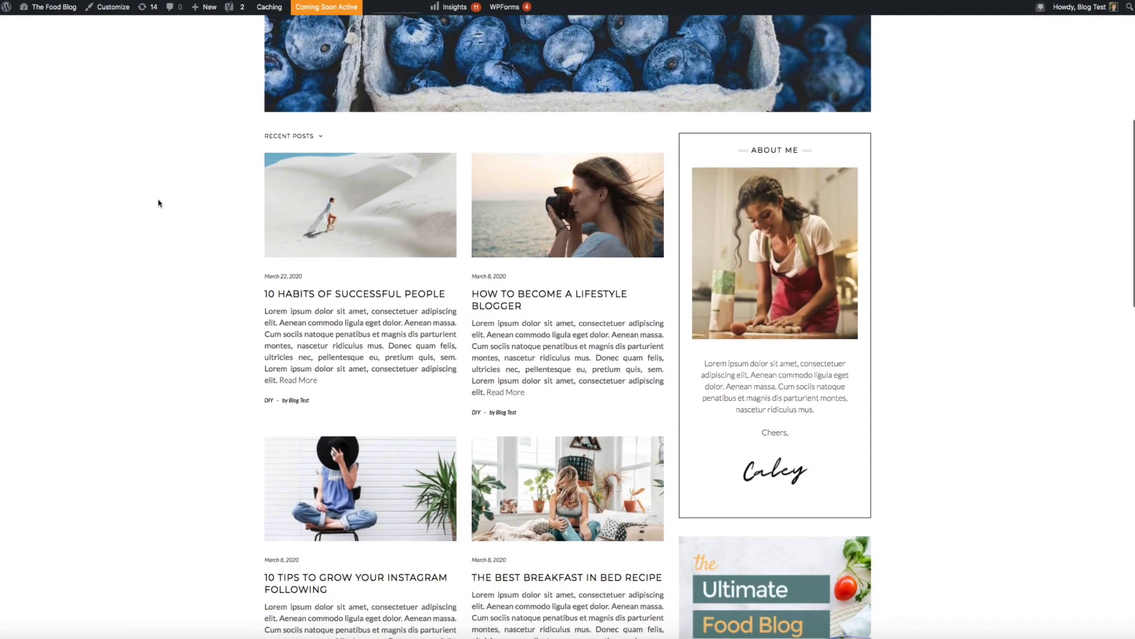
pyautogui.scroll(1, 159, 203)
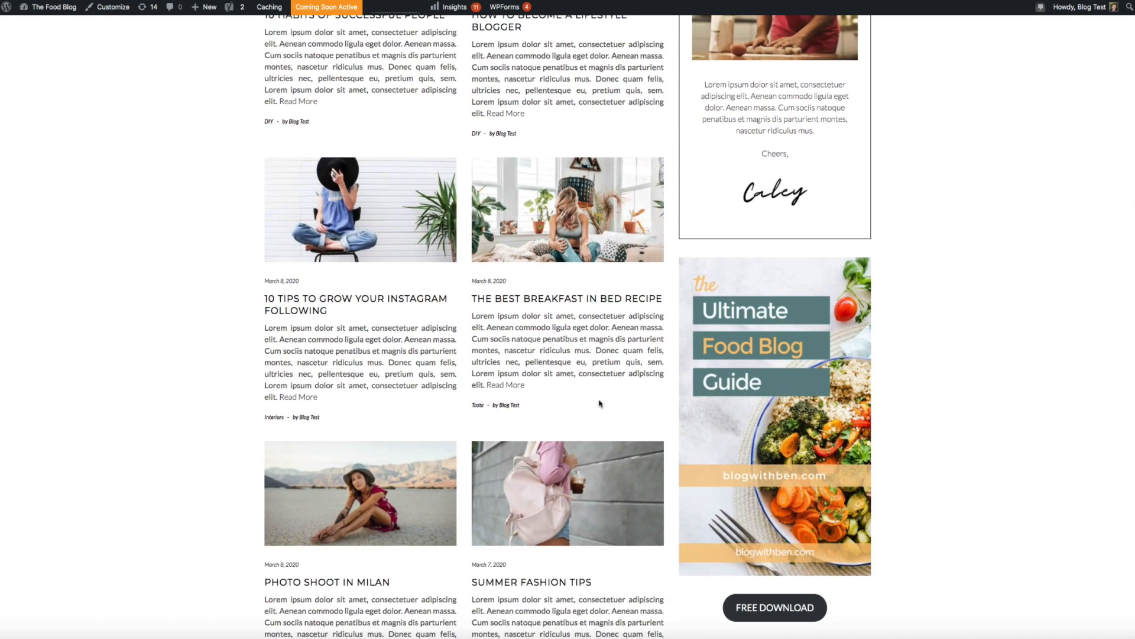
# - Follow the FREE DOWNLOAD link, submit the sign-up form, and open the Ultimate Food Blog Guide ebook
pyautogui.click(779, 608)
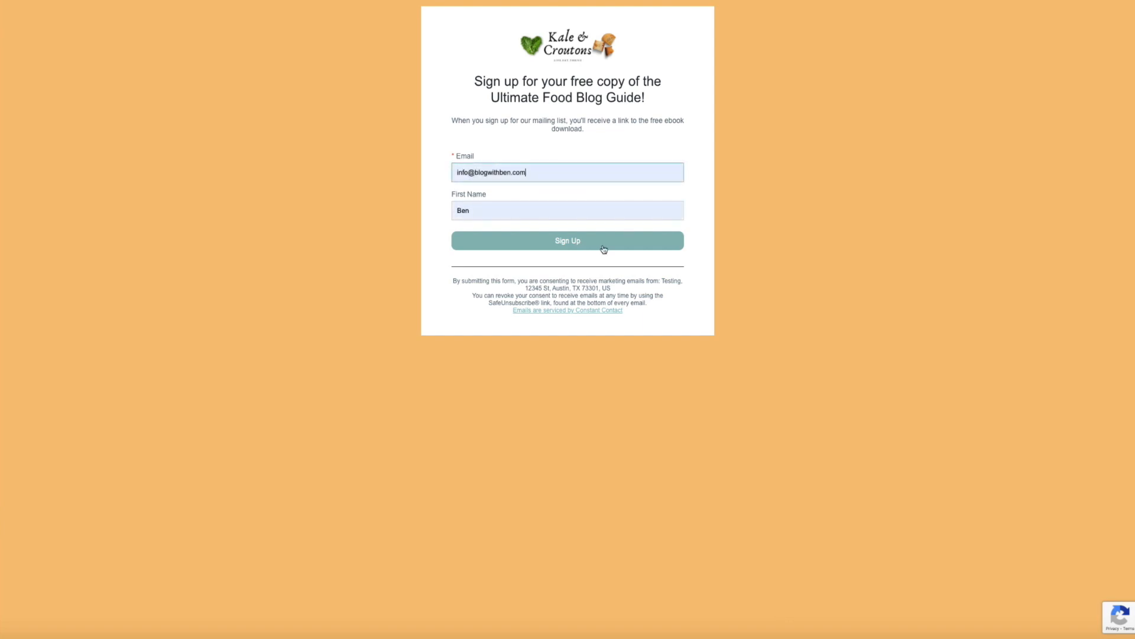
pyautogui.click(603, 247)
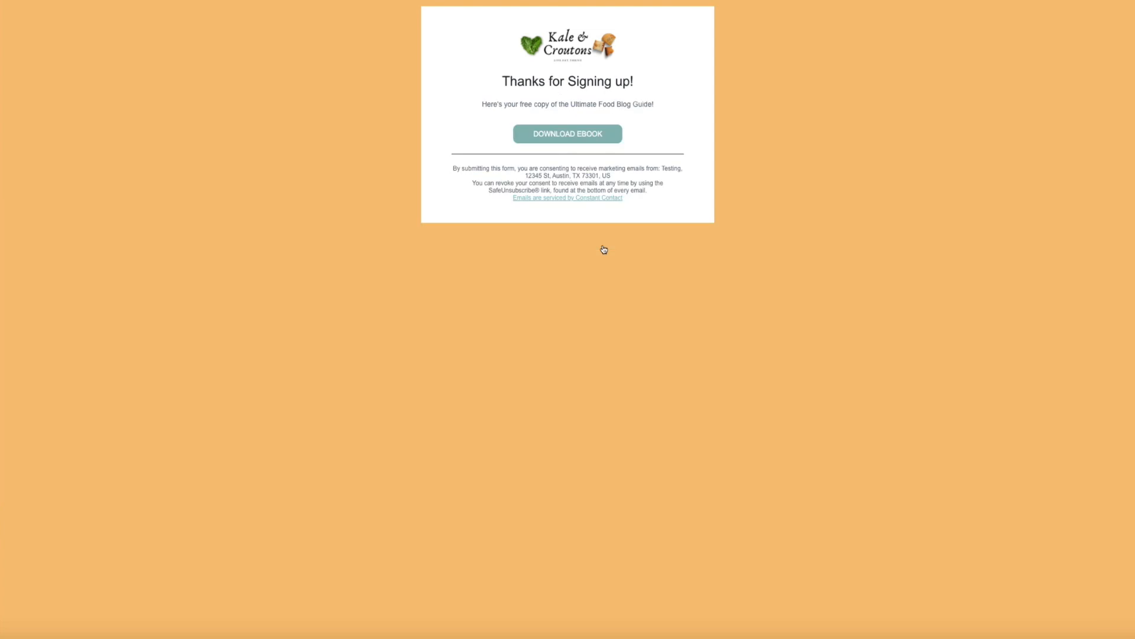
pyautogui.click(569, 142)
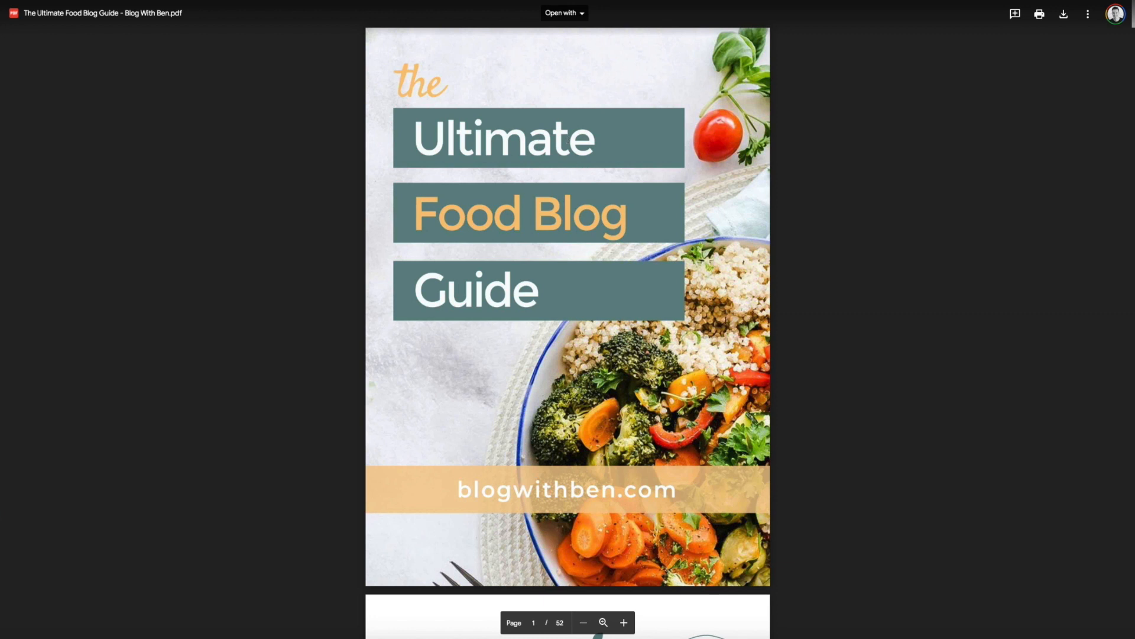
# - Scroll through the PDF from the cover down to the nine-section table of contents
pyautogui.scroll(-7, 726, 321)
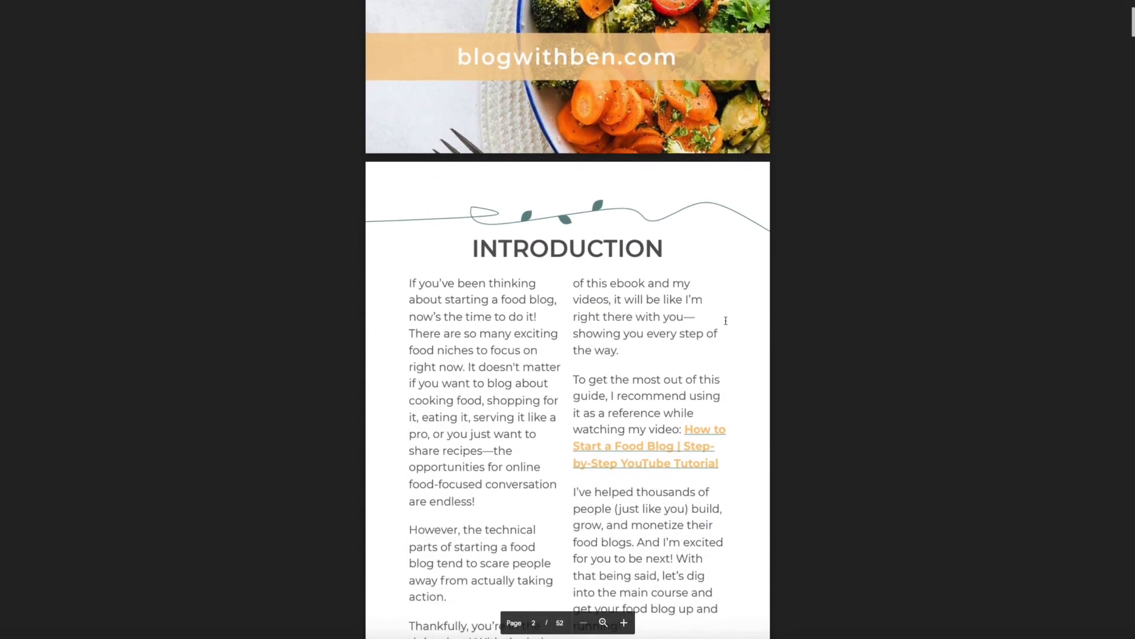
pyautogui.scroll(-8, 725, 321)
pyautogui.scroll(-8, 725, 321)
pyautogui.scroll(-8, 726, 320)
pyautogui.scroll(-8, 726, 320)
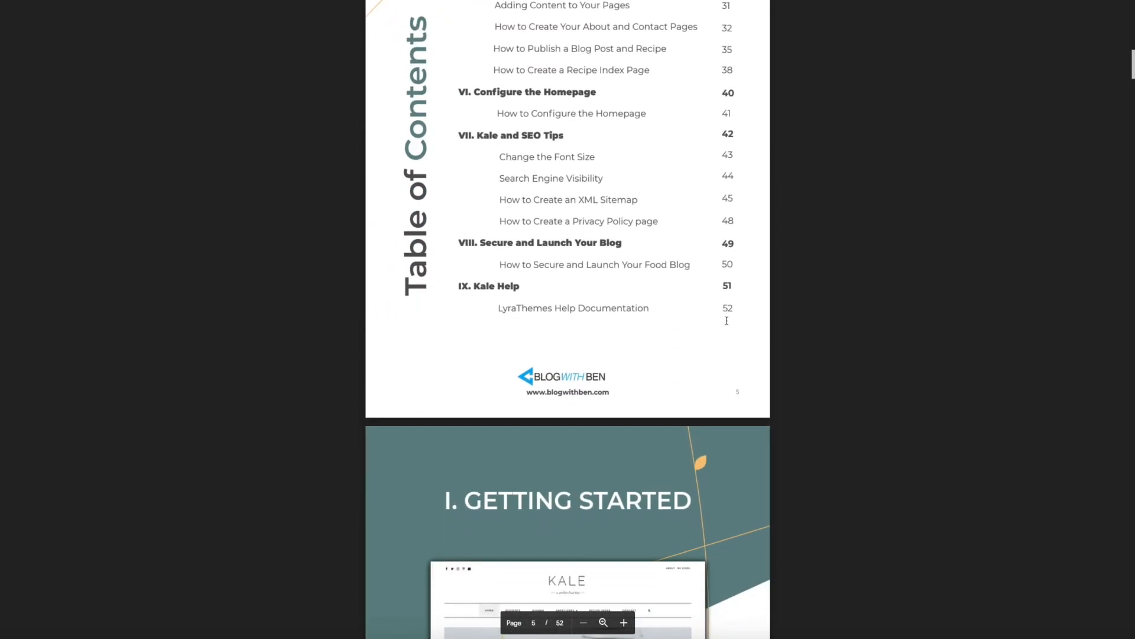
pyautogui.scroll(-5, 727, 320)
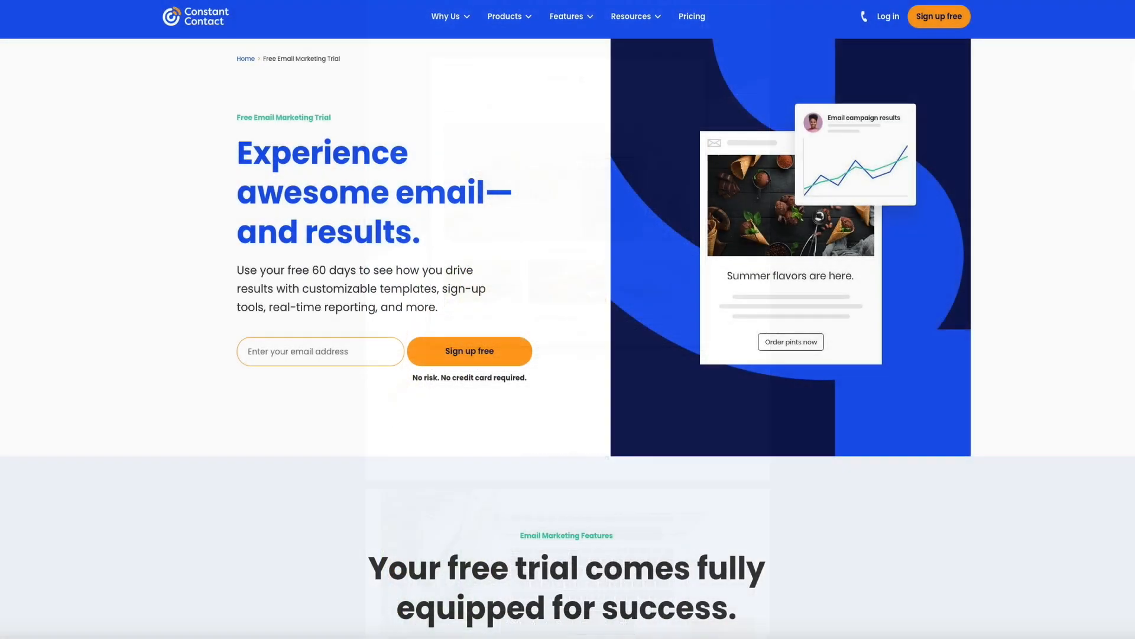